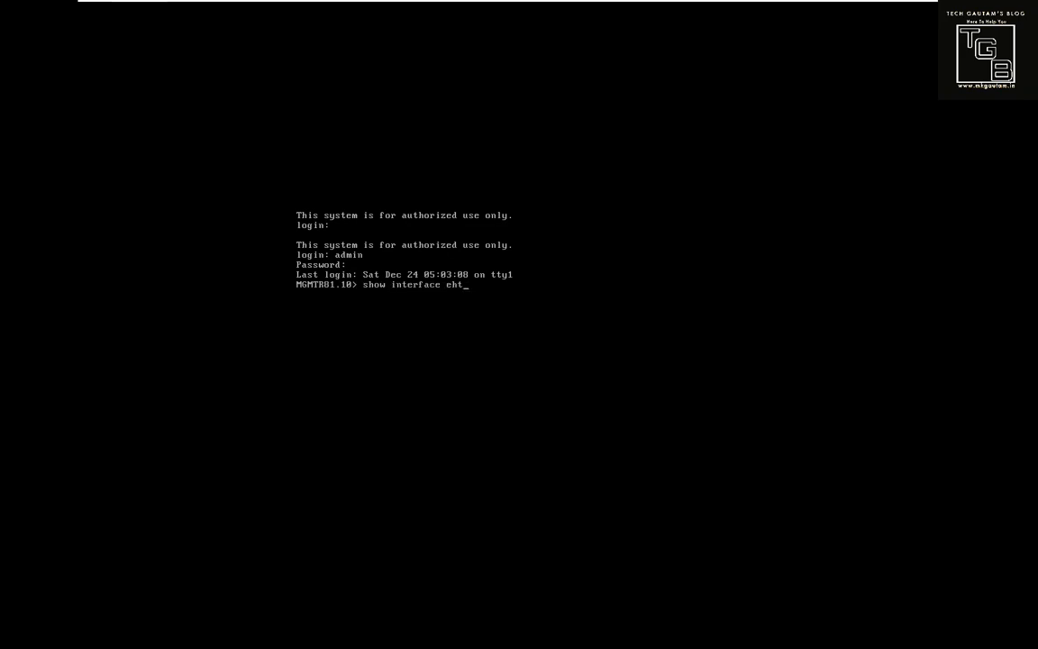
Show the eth0 interface details on the MGMTR81.10 machine and on the TGB-FWA machine.
key("Return")
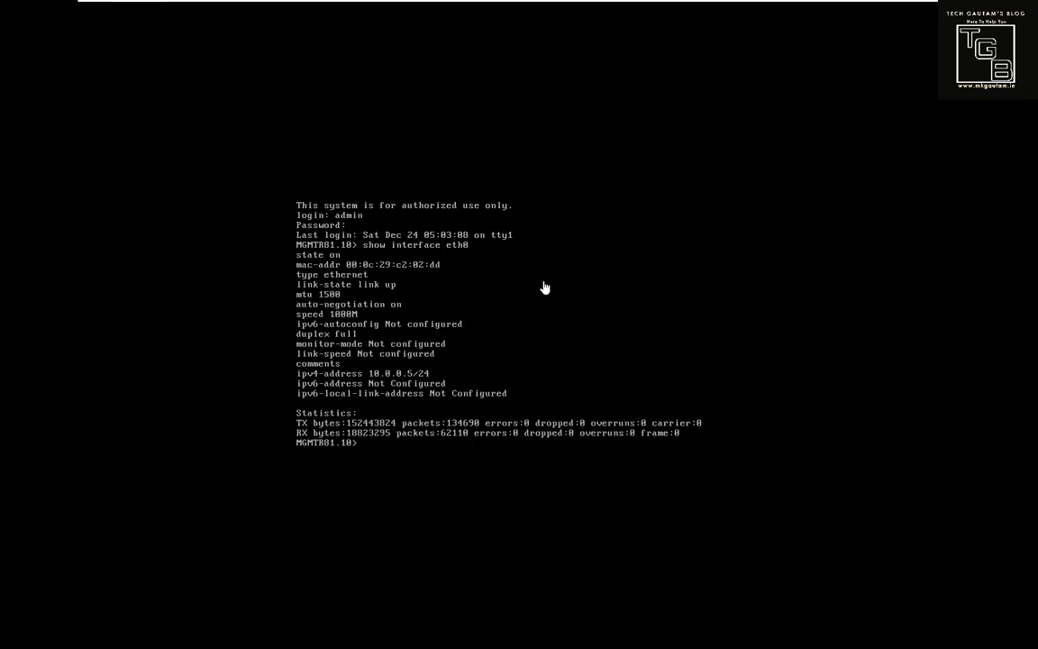
mouse_move(674, 8)
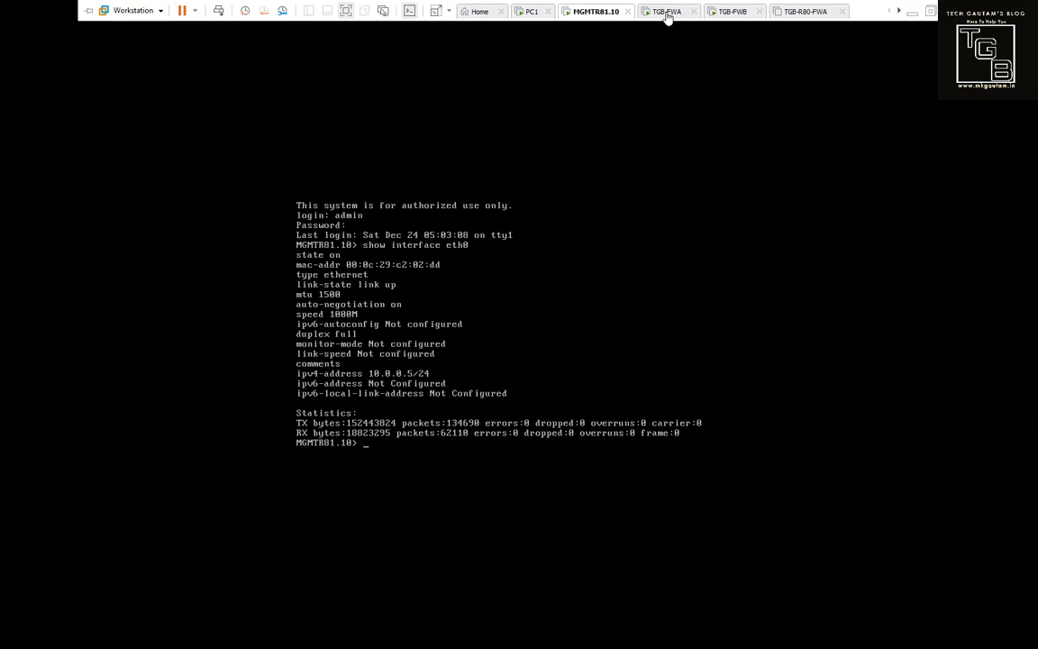
left_click(666, 12)
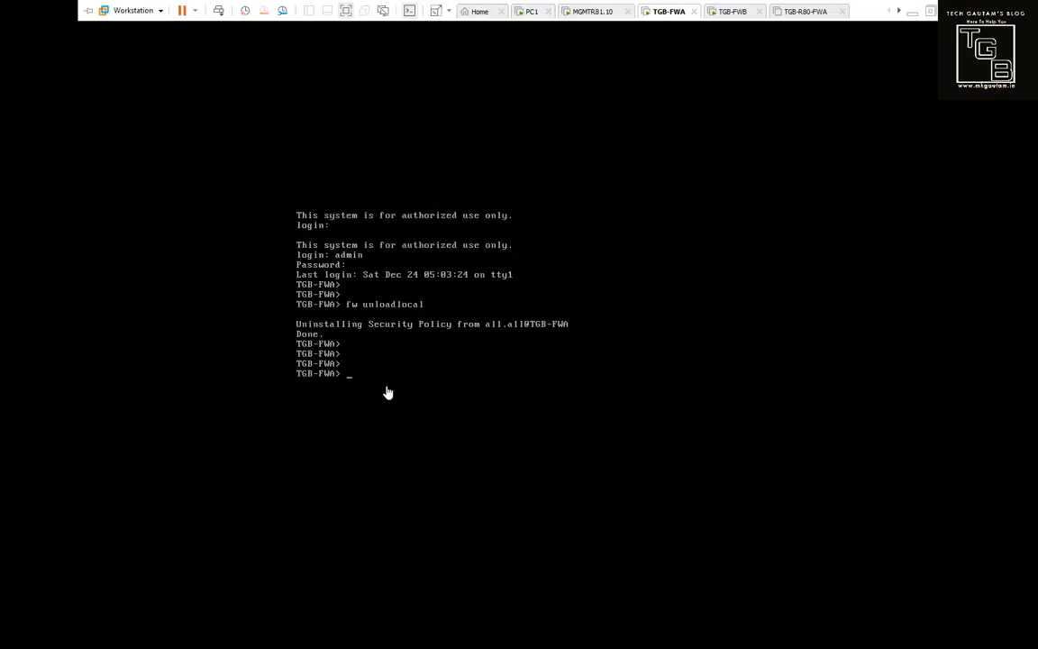
type("show interface eth0")
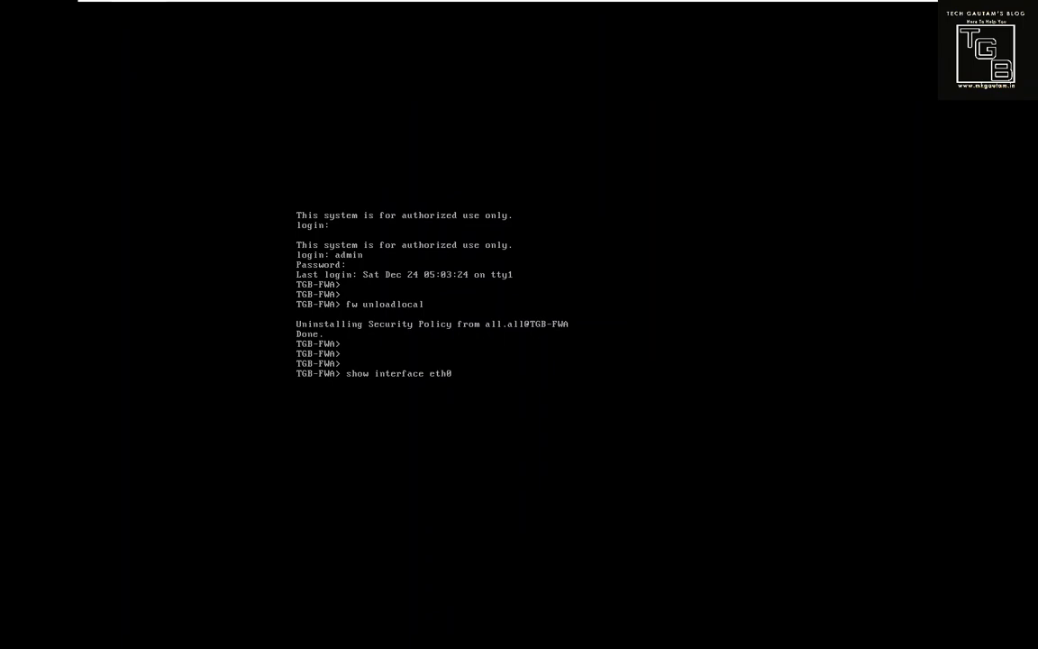
key("Return")
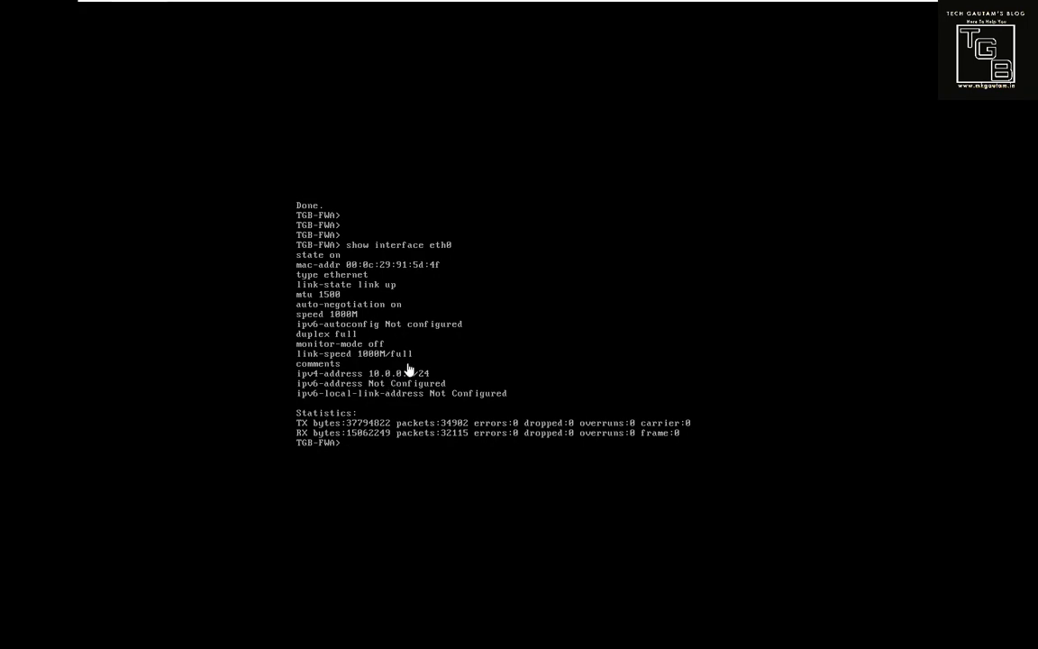
Switch to the PC1 machine and ping 10.0.0.1 from its Command Prompt.
mouse_move(671, 5)
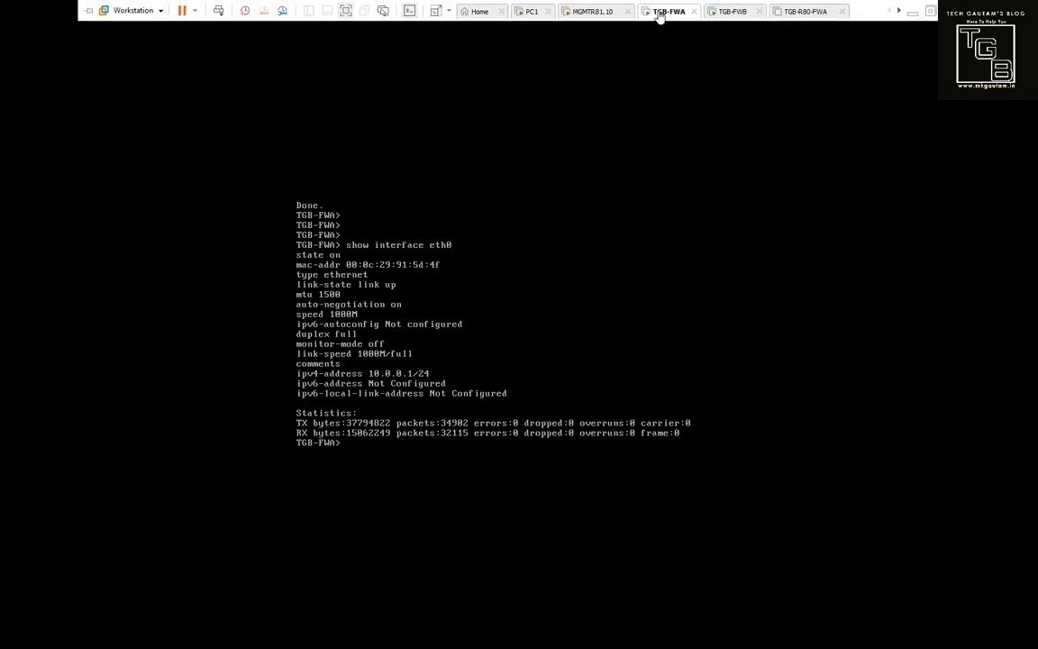
left_click(594, 21)
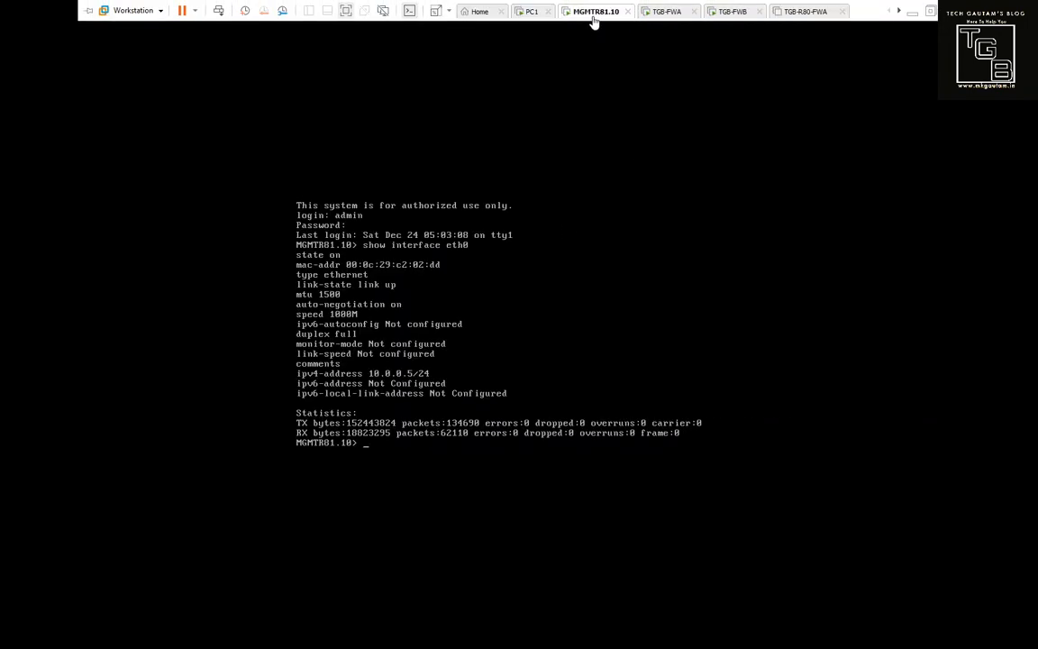
left_click(534, 16)
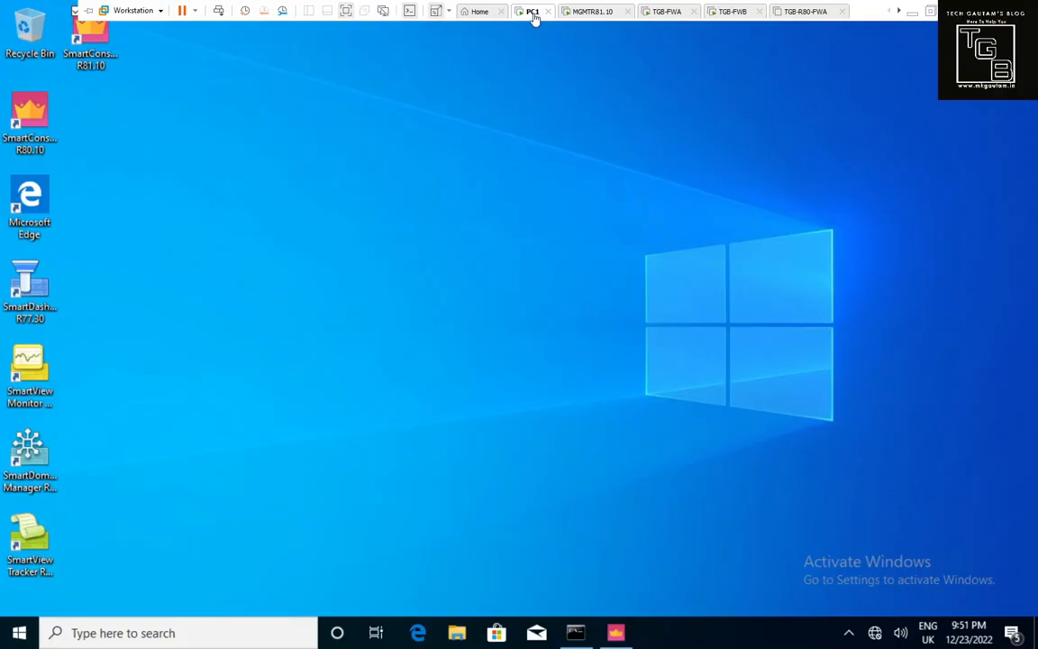
left_click(577, 636)
left_click(577, 636)
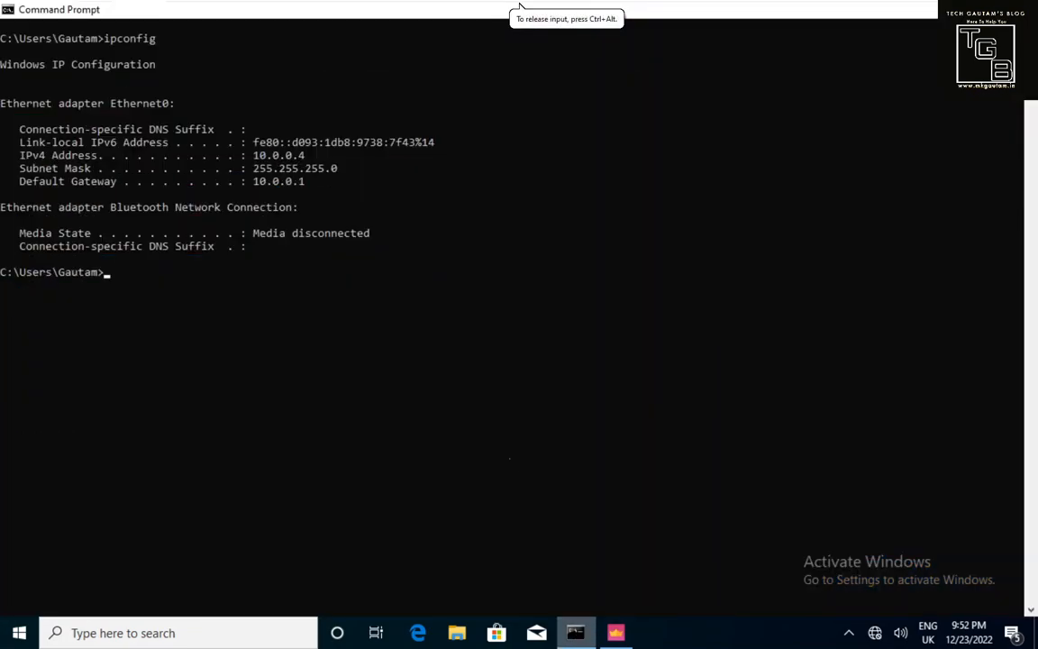
left_click(429, 331)
left_click(430, 331)
type("ping 1")
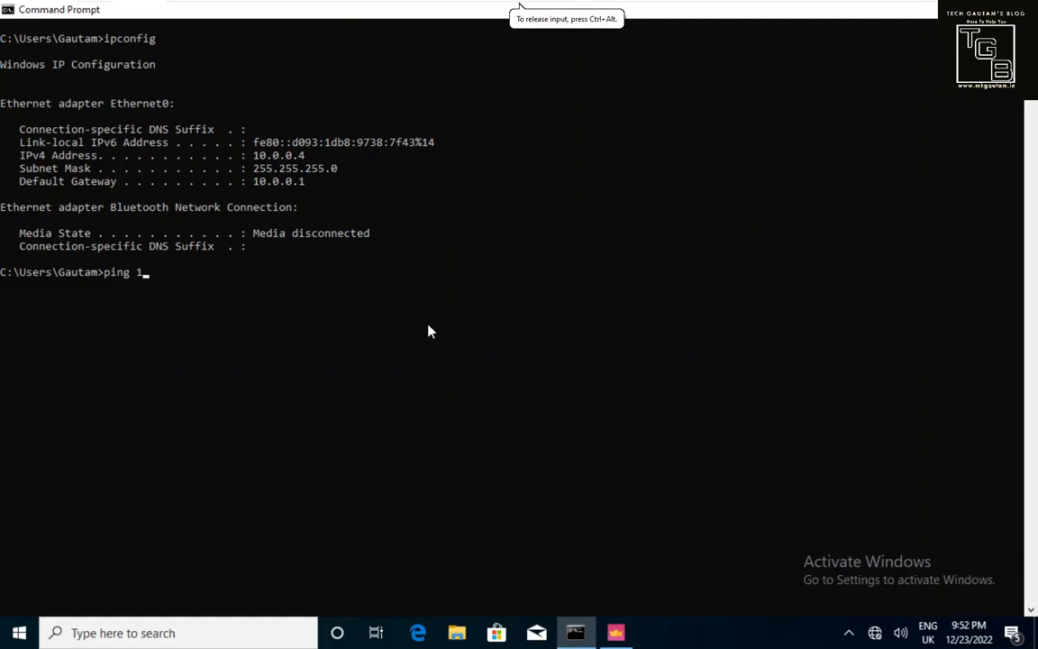
type("0.0.0.1")
key("Return")
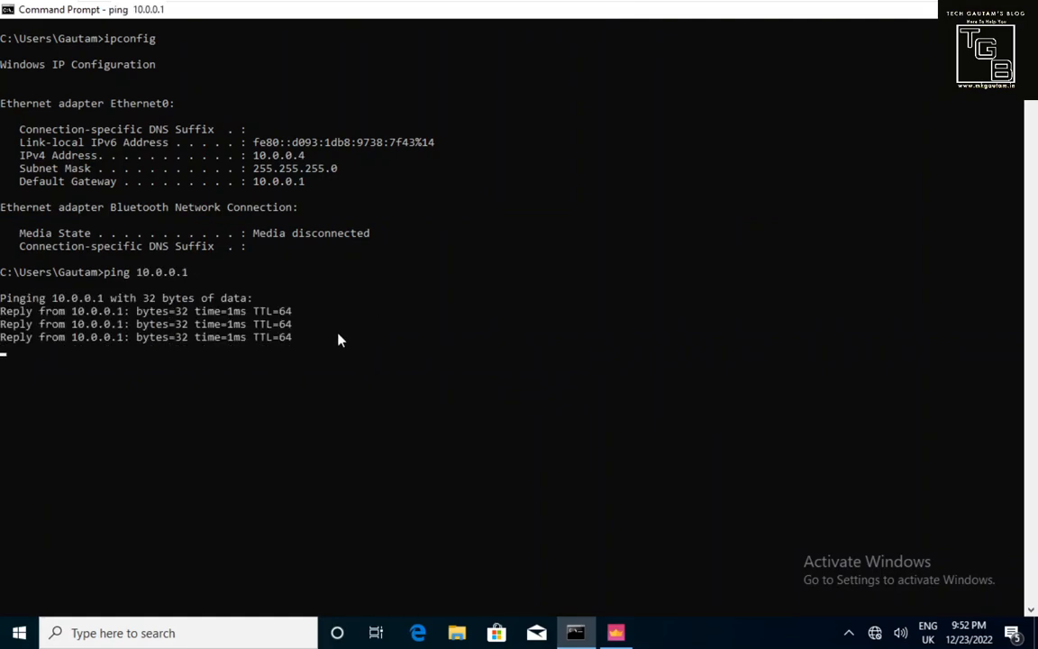
Ping 10.0.0.4 from the same Command Prompt by changing the last octet of the previous command.
key("Up")
key("BackSpace")
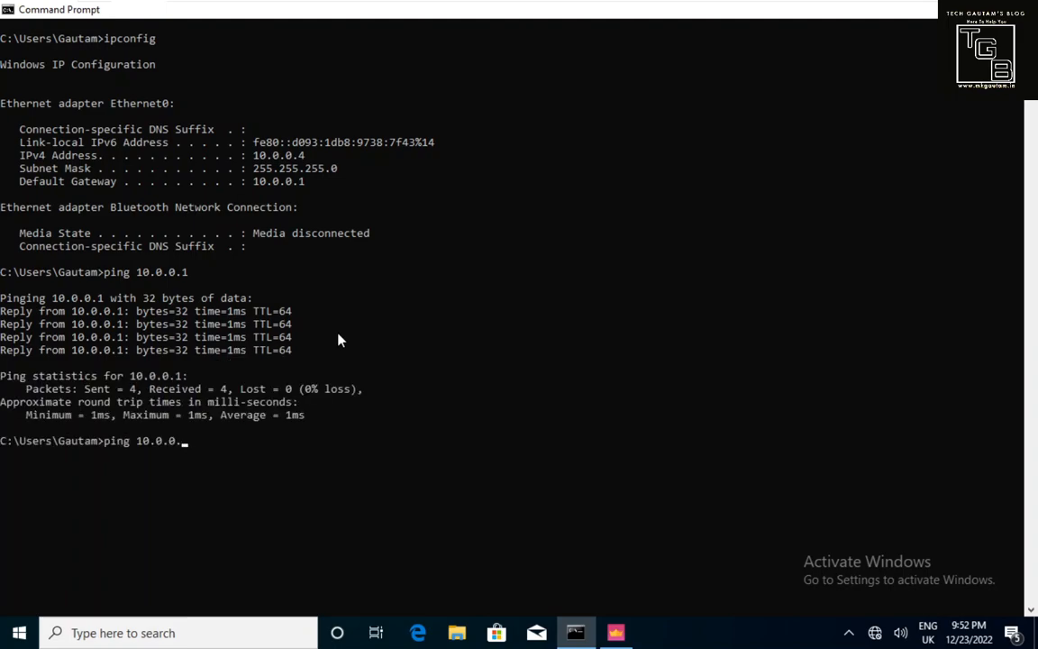
type("4")
key("Return")
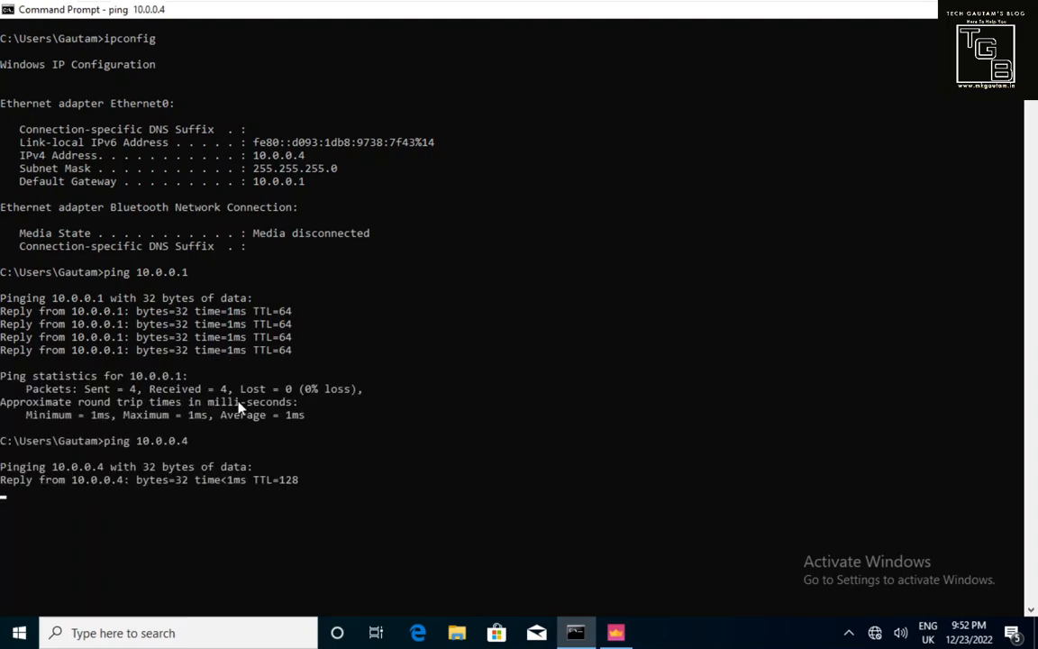
left_click(417, 633)
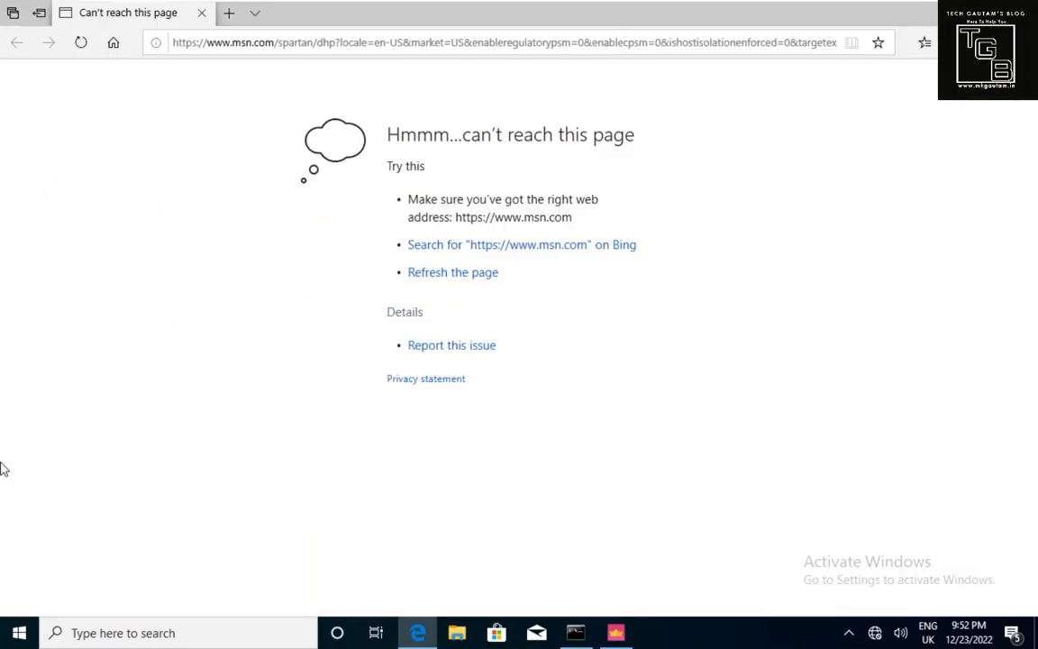
left_click(433, 45)
type("https://10.0.0.1")
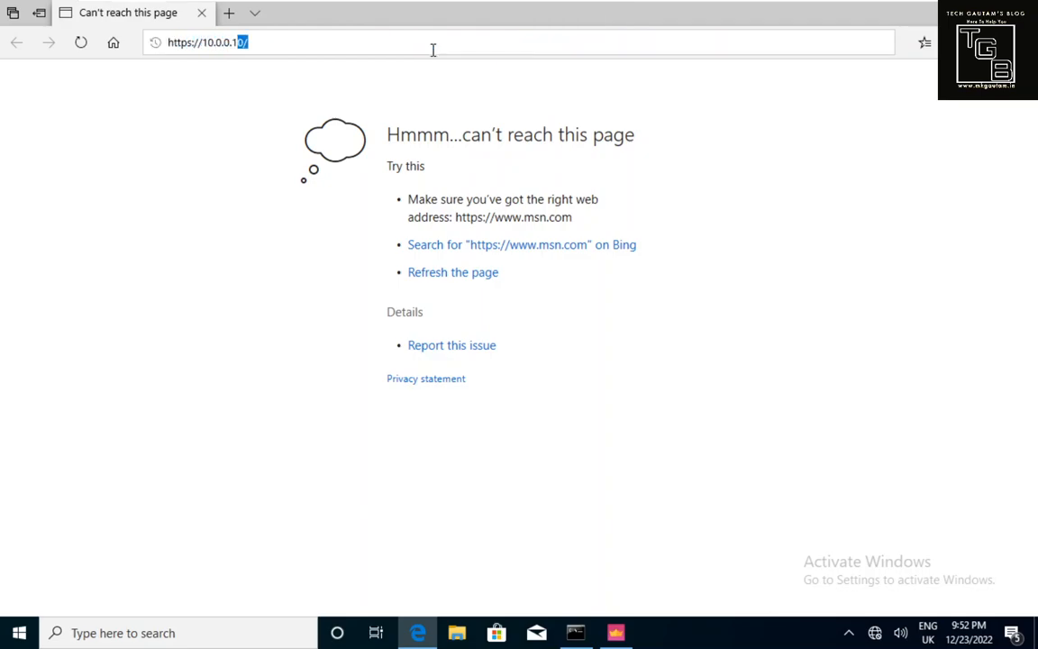
type("/")
key("Return")
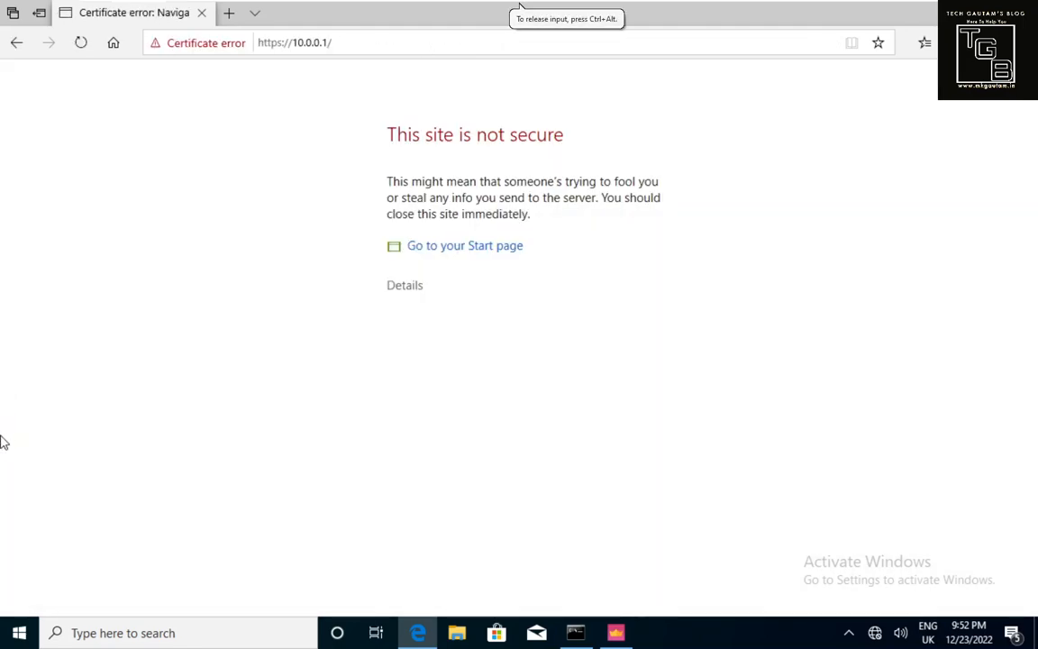
left_click(412, 290)
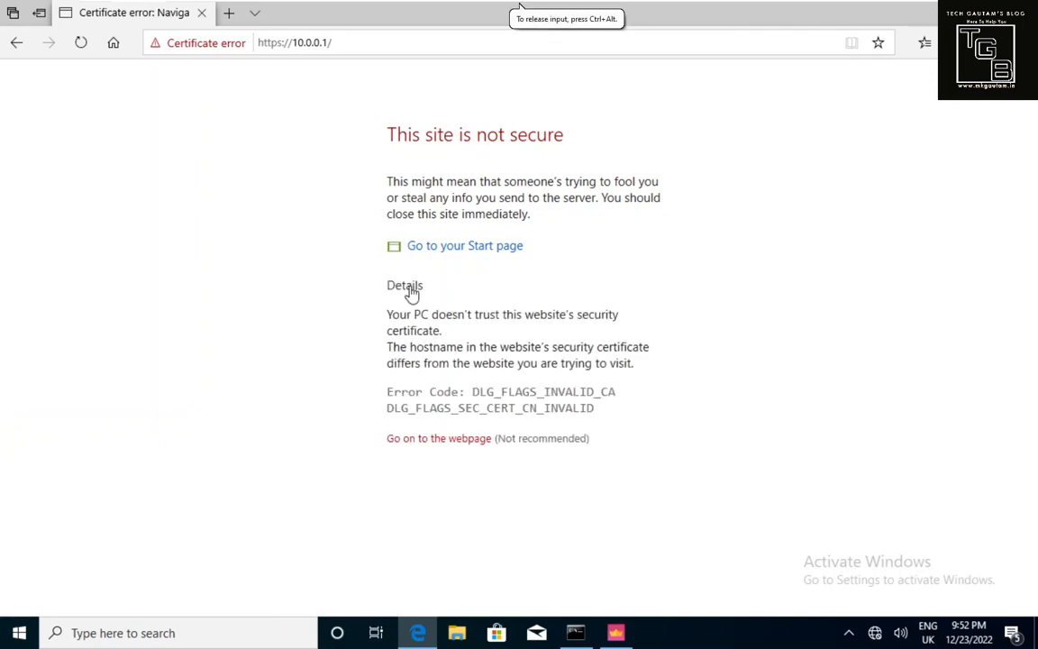
left_click(459, 438)
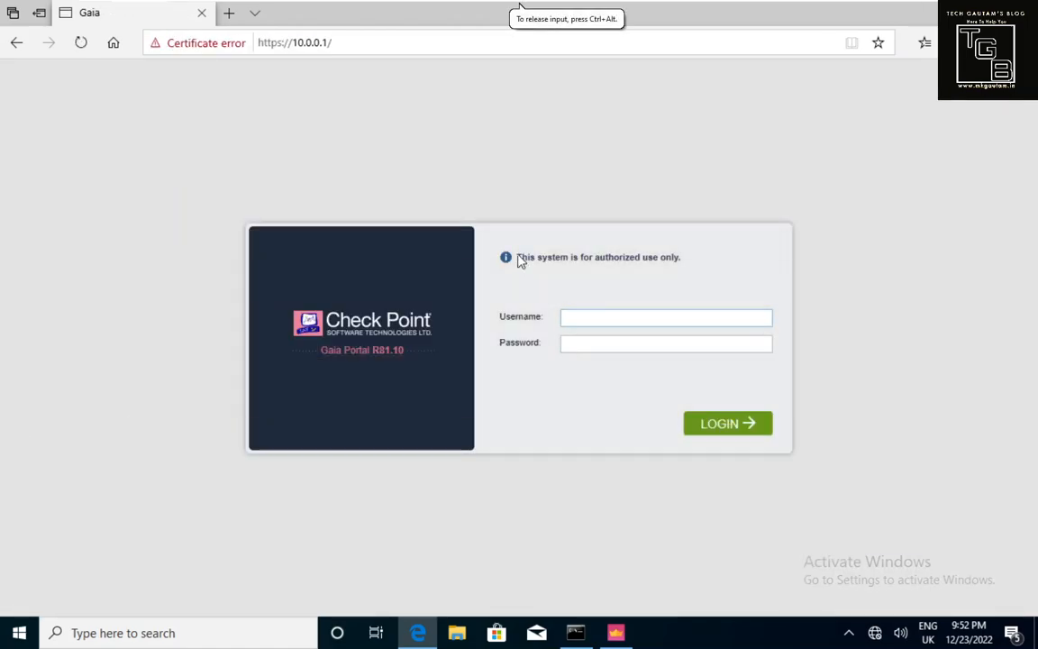
Log in to the Gaia Portal as admin with the account password.
key("Tab")
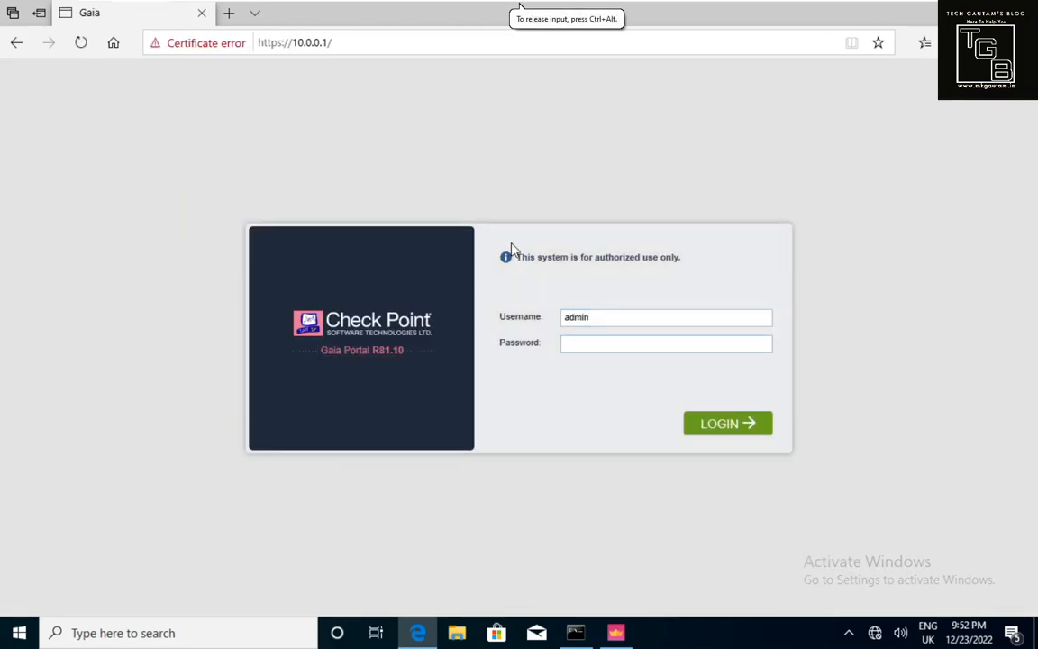
type("•••••••••••")
key("Return")
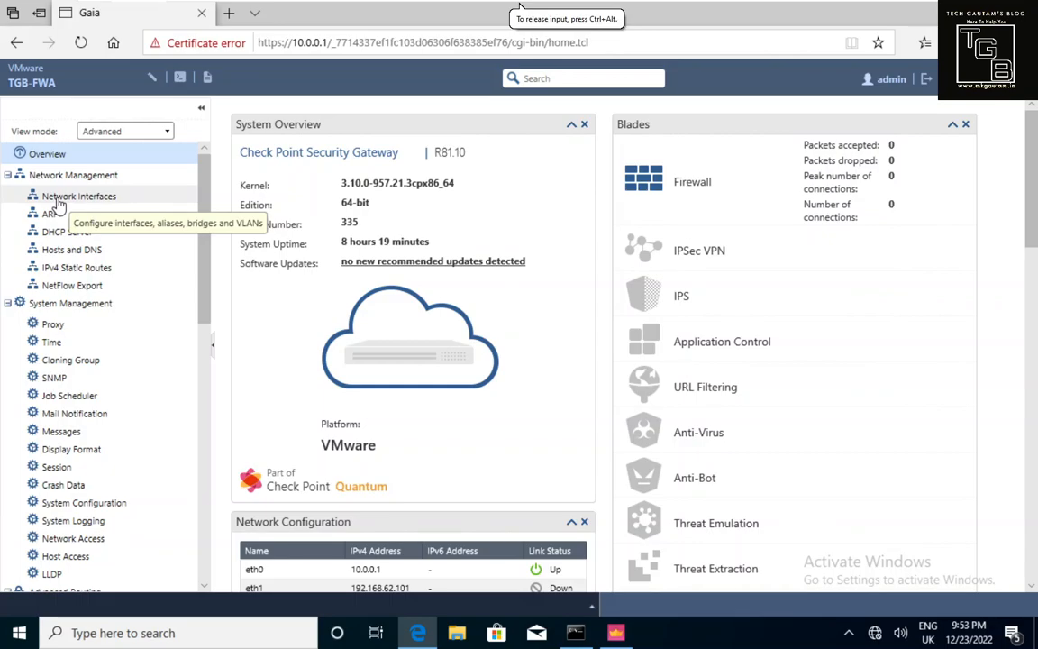
Open the gateway's Network Interfaces page and examine the eth1, eth2 and eth0 entries.
left_click(56, 200)
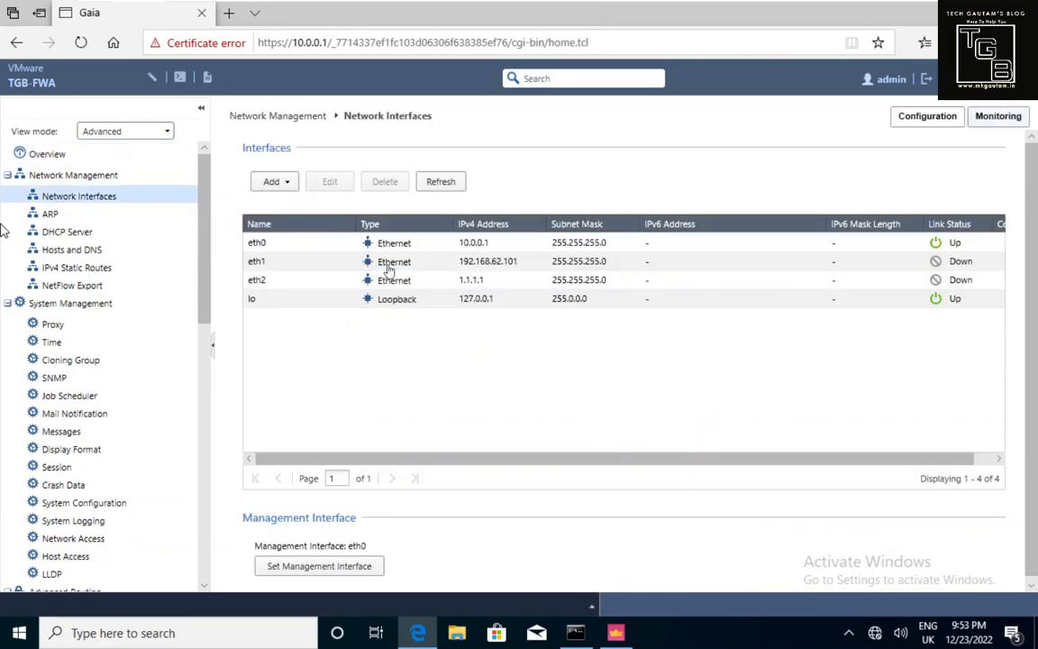
left_click(284, 264)
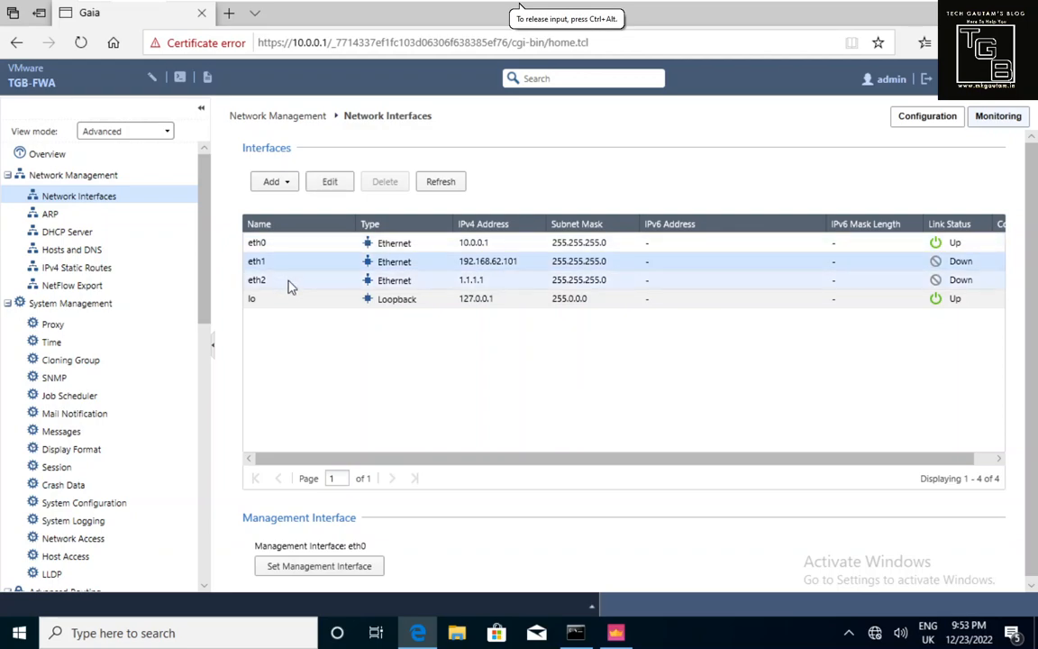
left_click(288, 248)
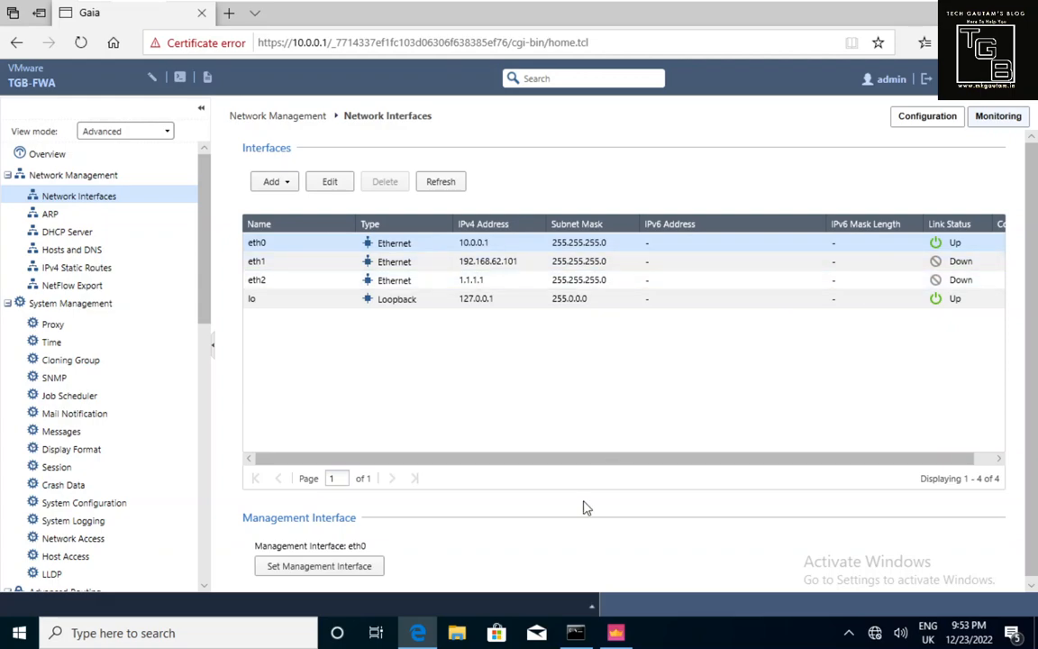
Switch to SmartConsole, get the TGB-FWA gateway's interfaces with topology, allowing existing settings to be overwritten, and accept the results.
left_click(615, 635)
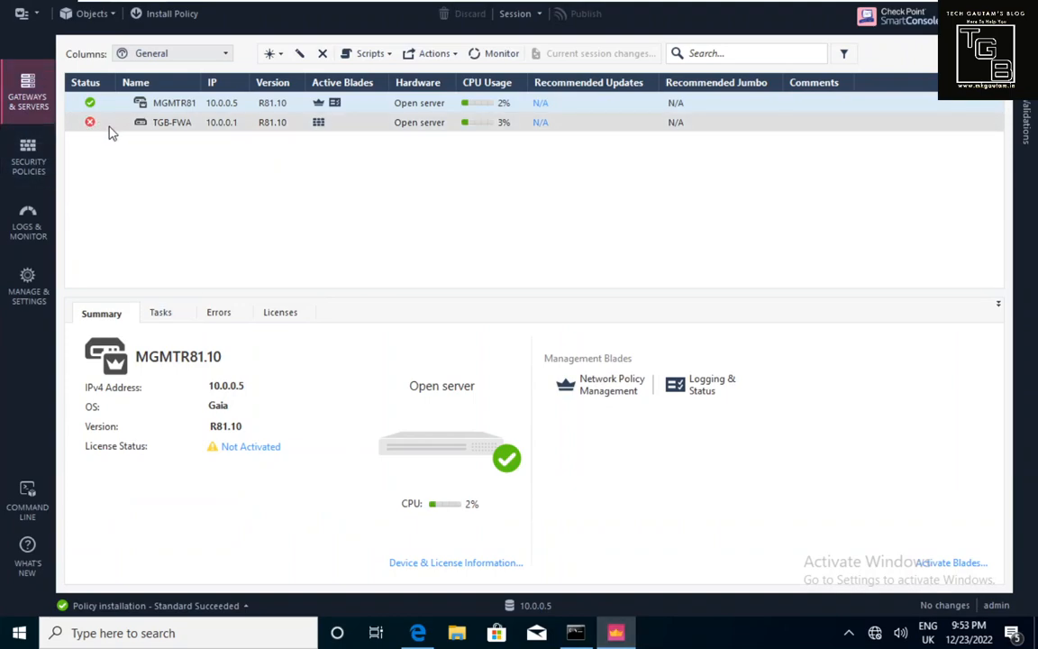
left_click(109, 124)
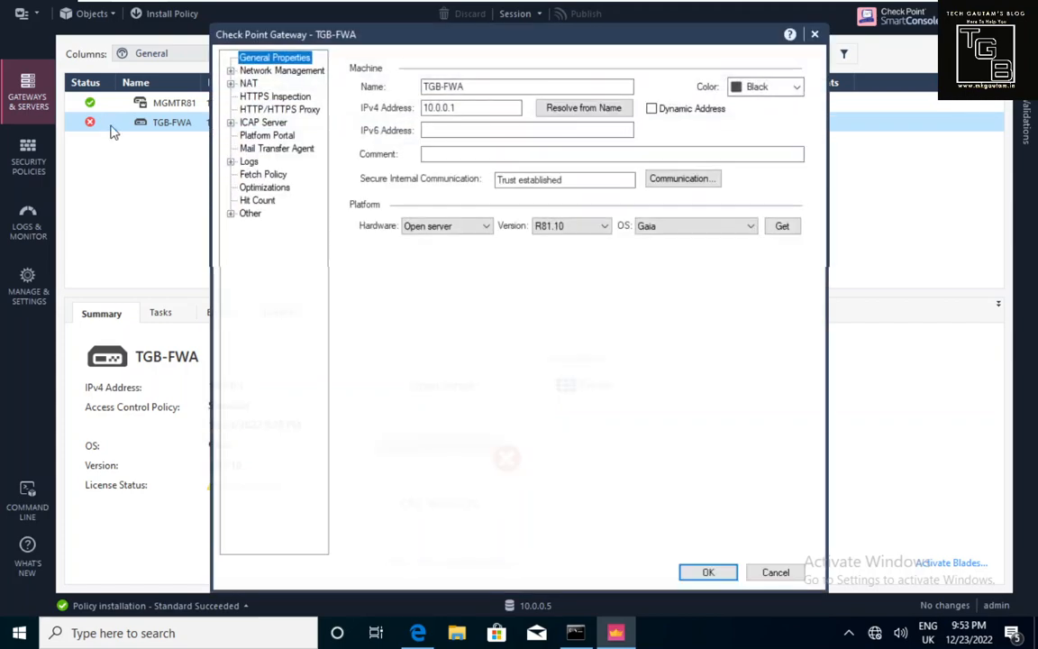
left_click(282, 72)
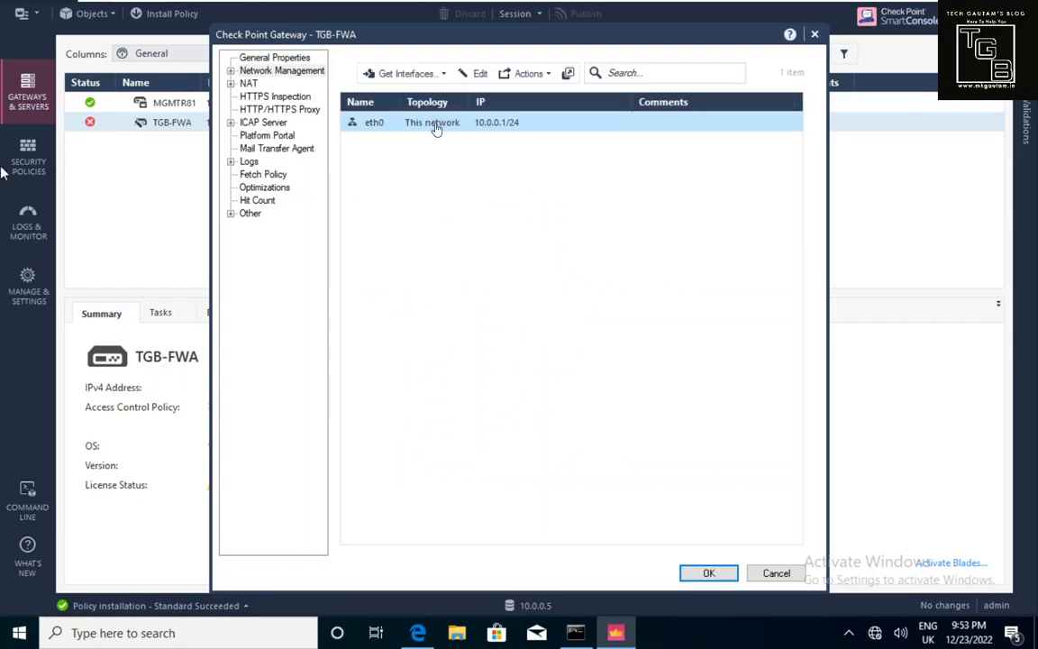
left_click(432, 77)
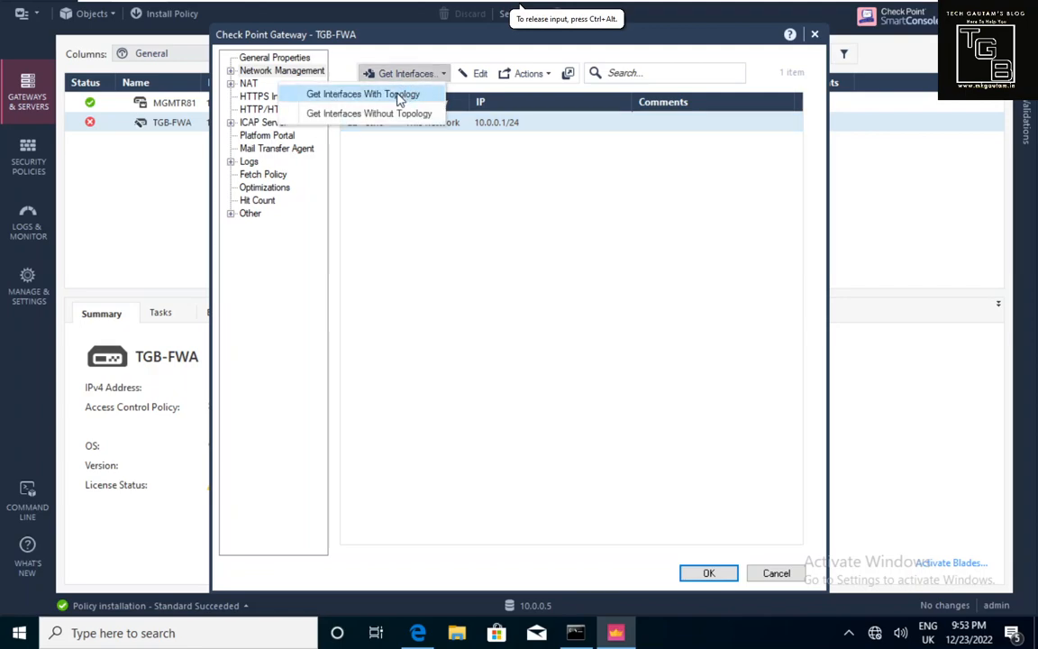
left_click(398, 98)
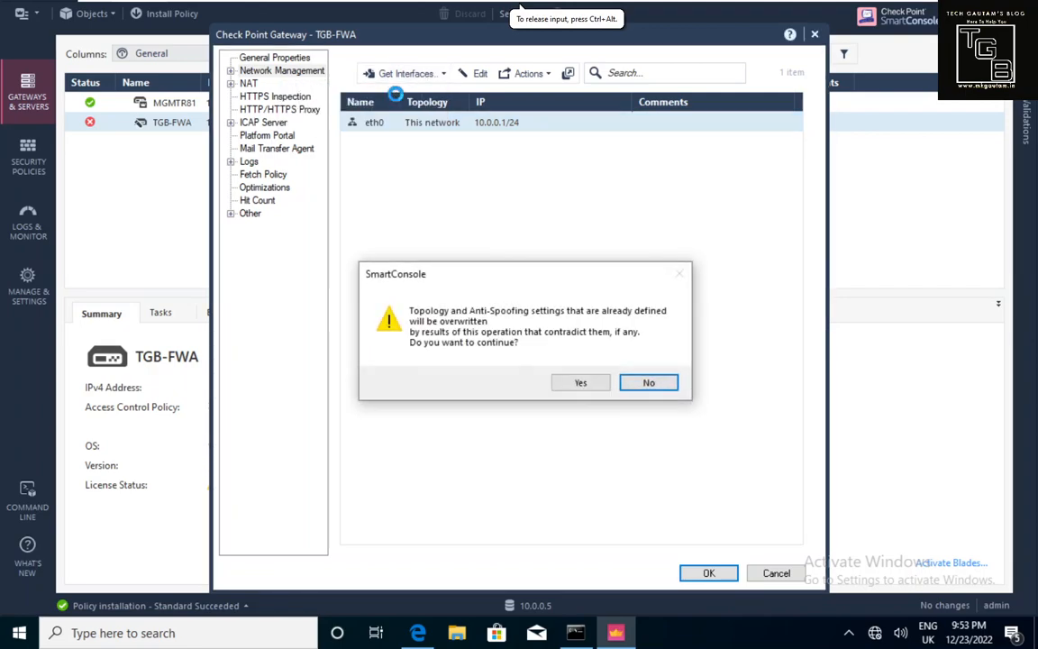
left_click(576, 383)
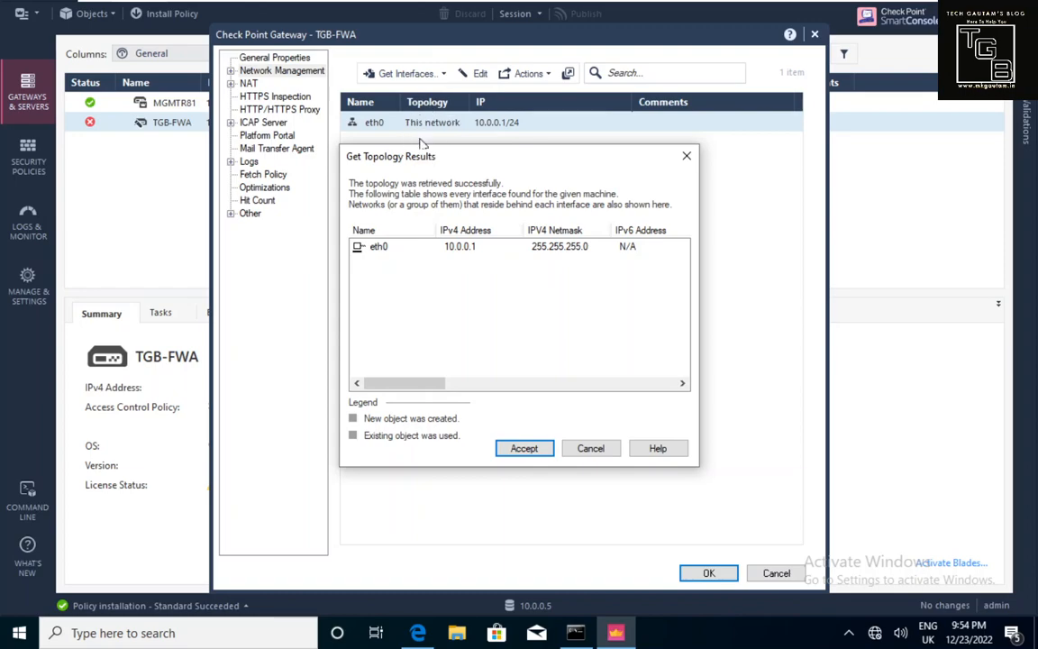
left_click(544, 455)
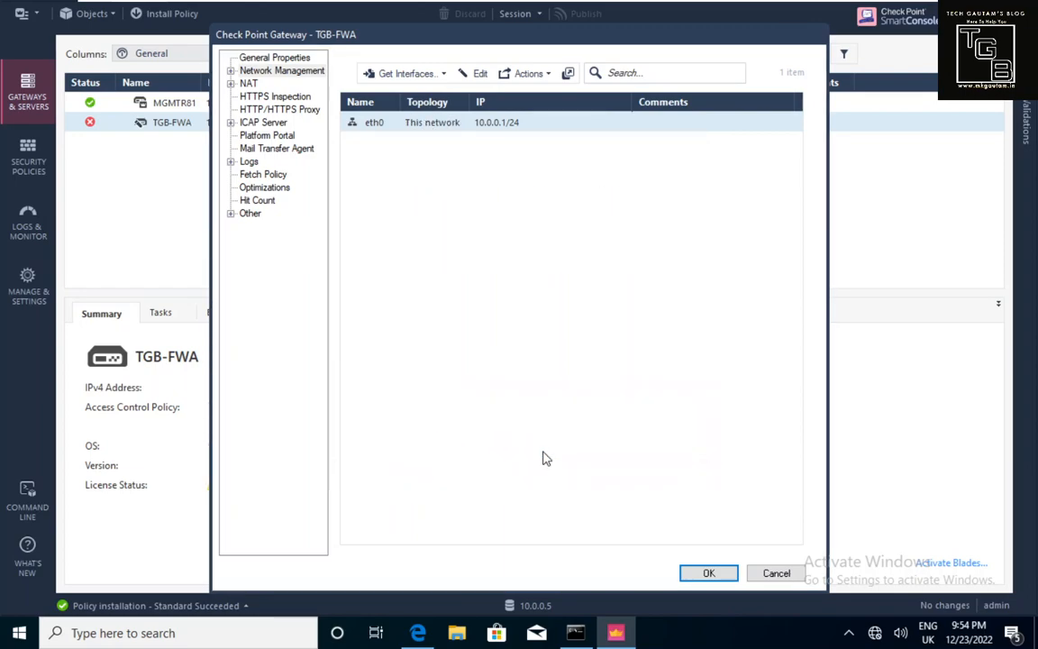
Switch back to the Gaia Portal in Edge, enable the eth1 interface and enter External as its comment.
left_click(417, 631)
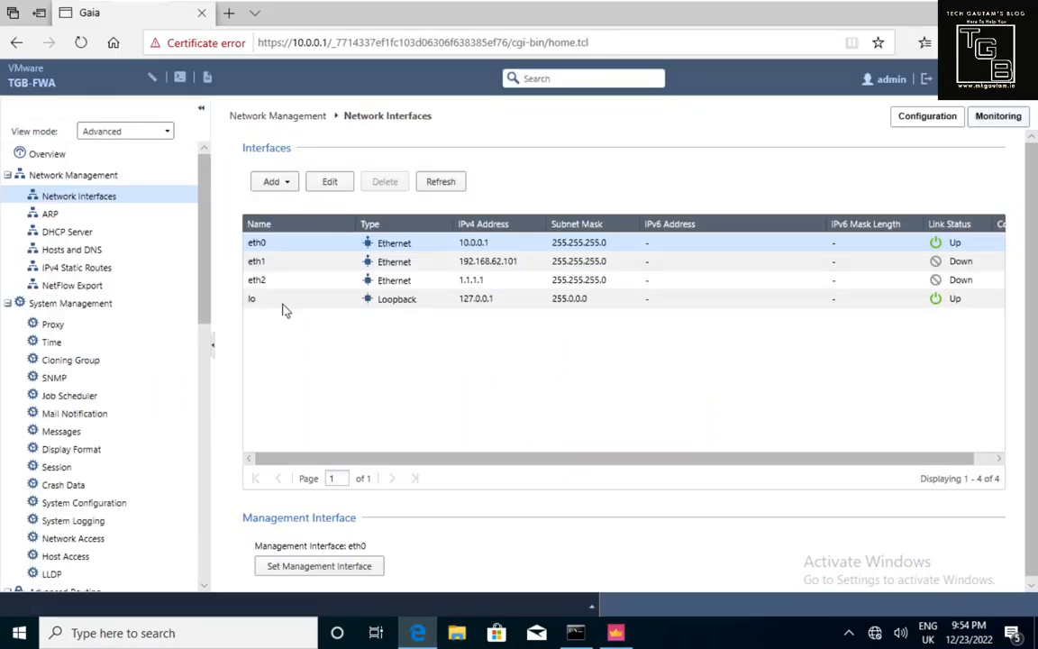
left_click(279, 263)
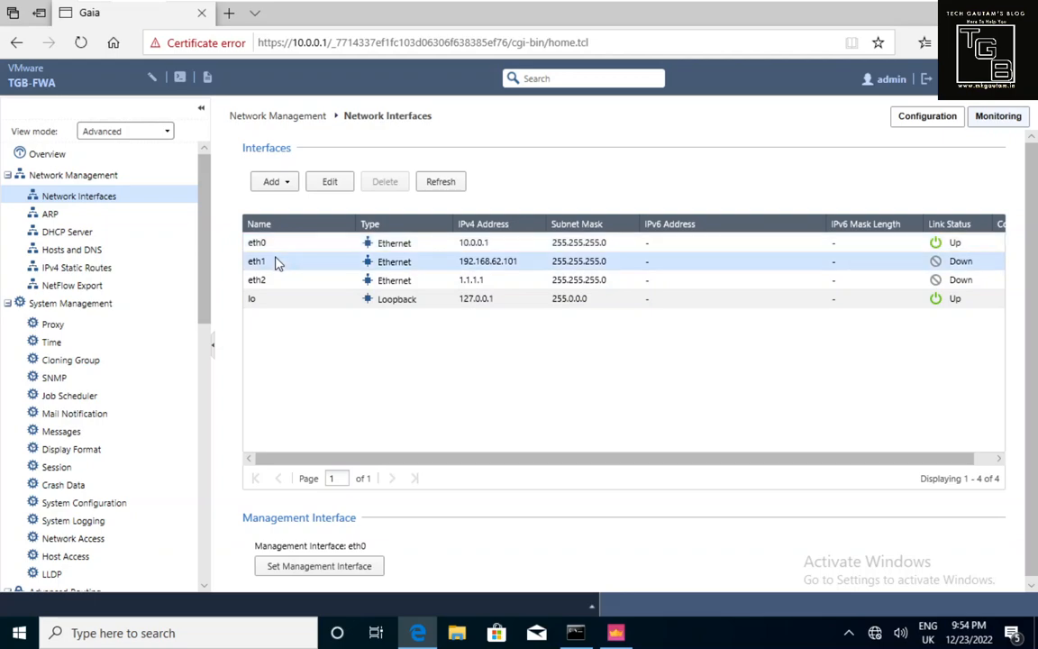
double_click(278, 262)
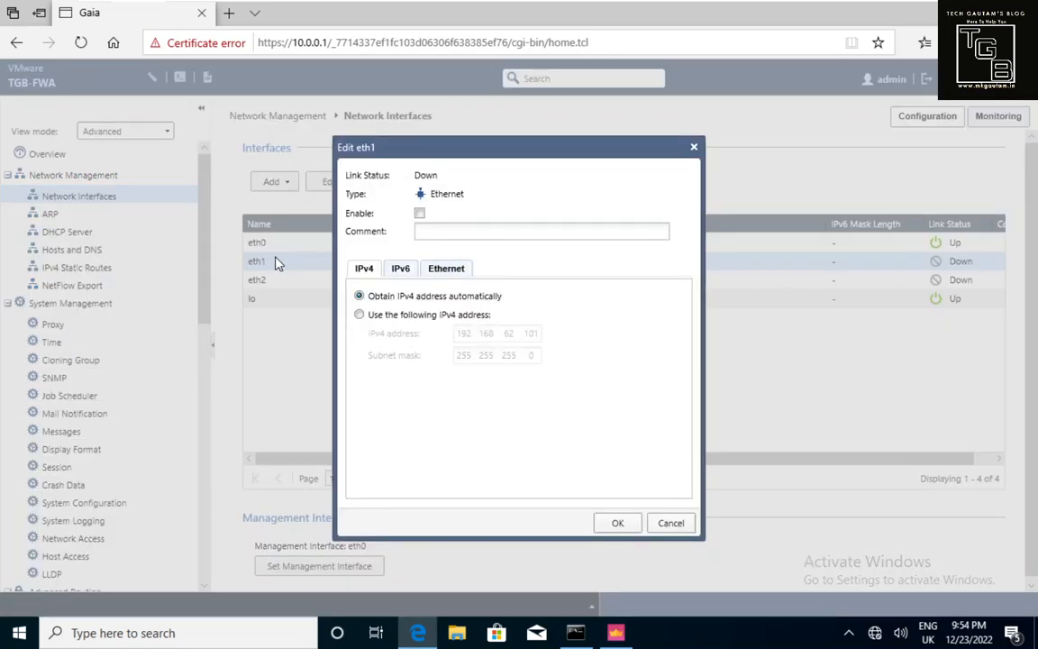
left_click(429, 235)
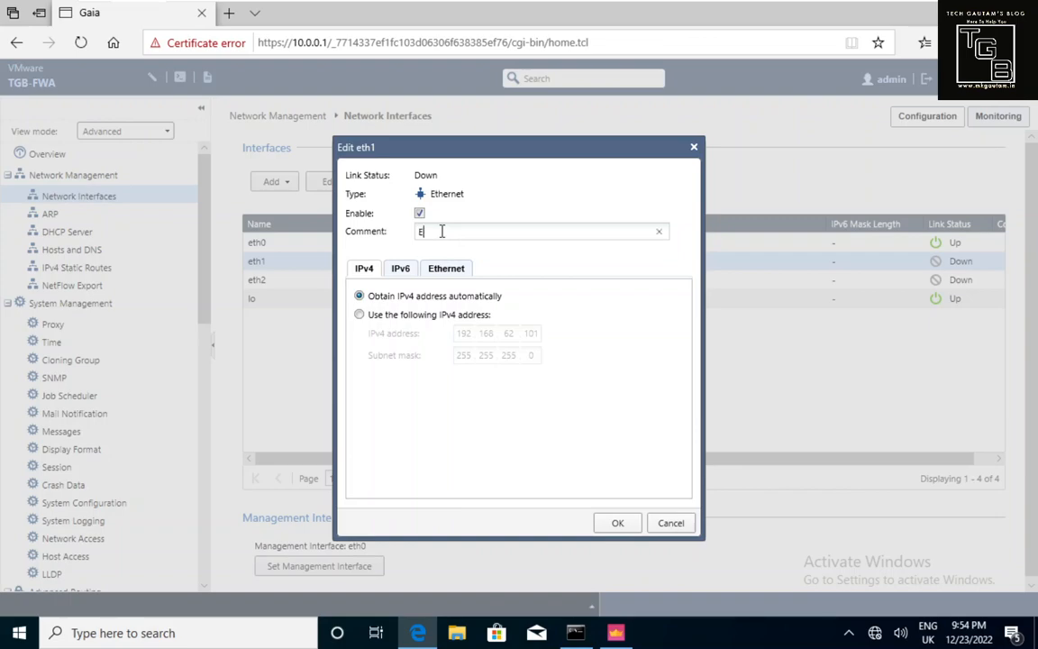
type("ernal")
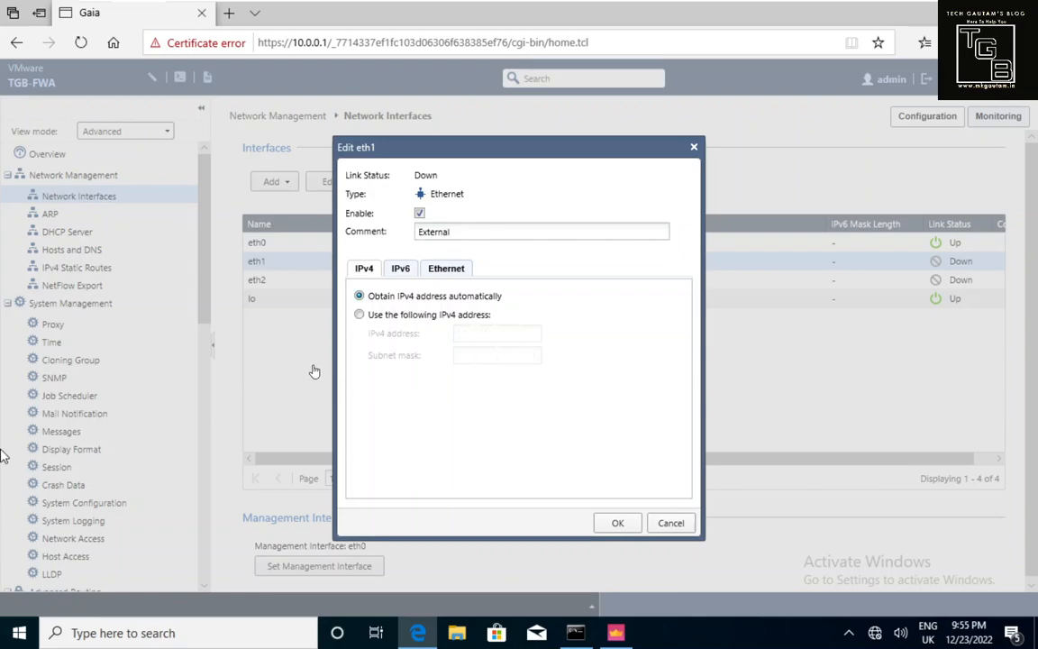
Assign eth1 the static IPv4 address 192.168.62.101 with subnet mask 255.255.255.0 and save the interface.
left_click(359, 315)
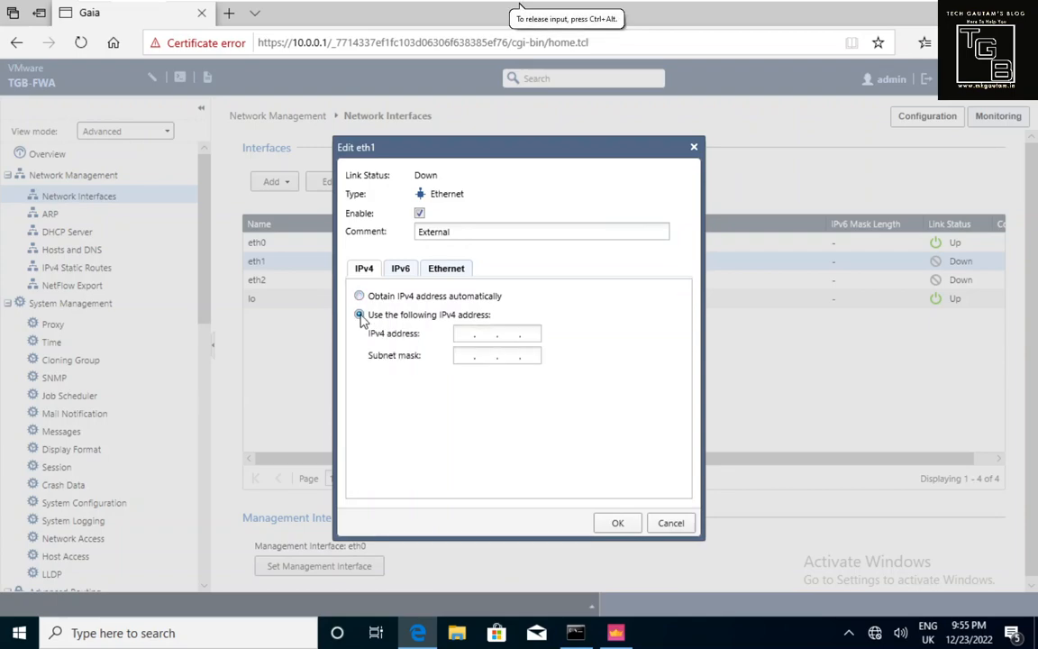
left_click(462, 334)
type("192 . 168 . 62 . 101")
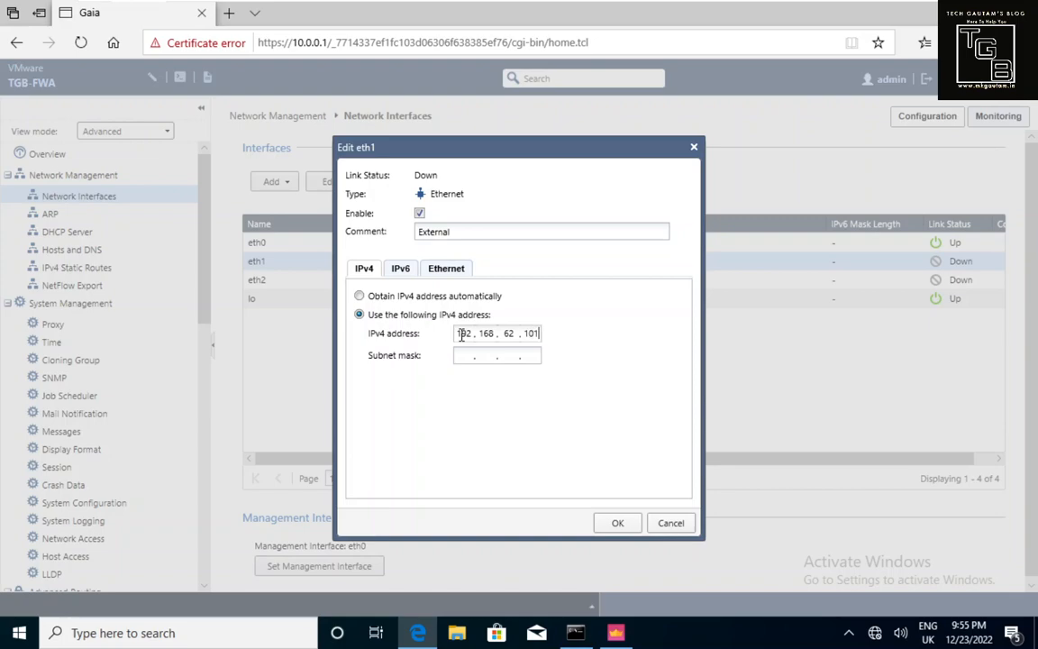
left_click(460, 356)
type("255 . 255 . 255 .")
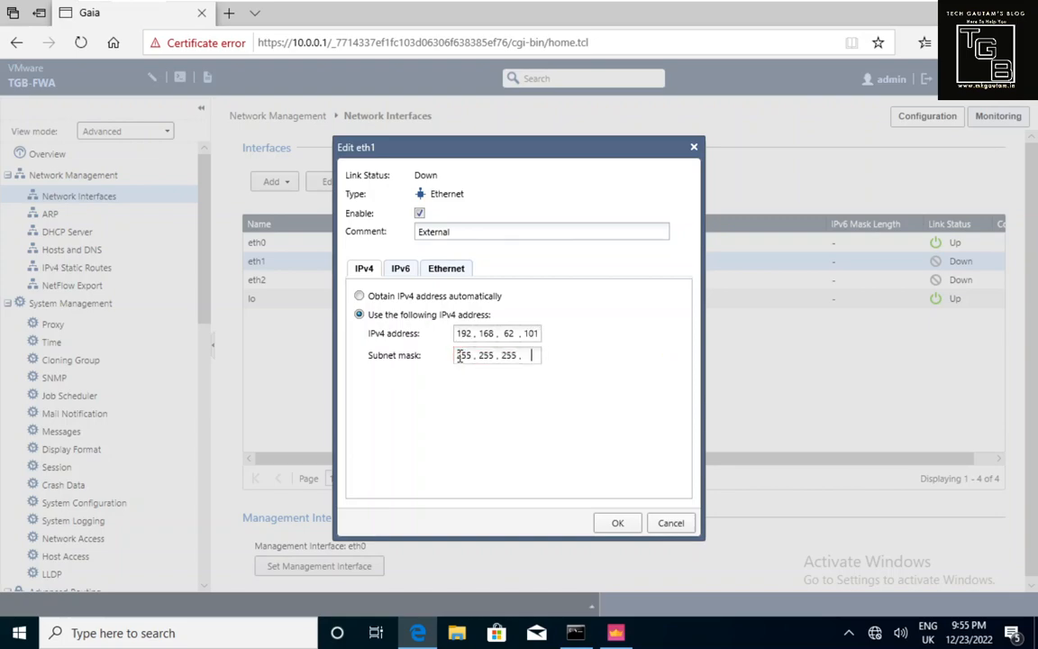
type(" 0")
left_click(620, 525)
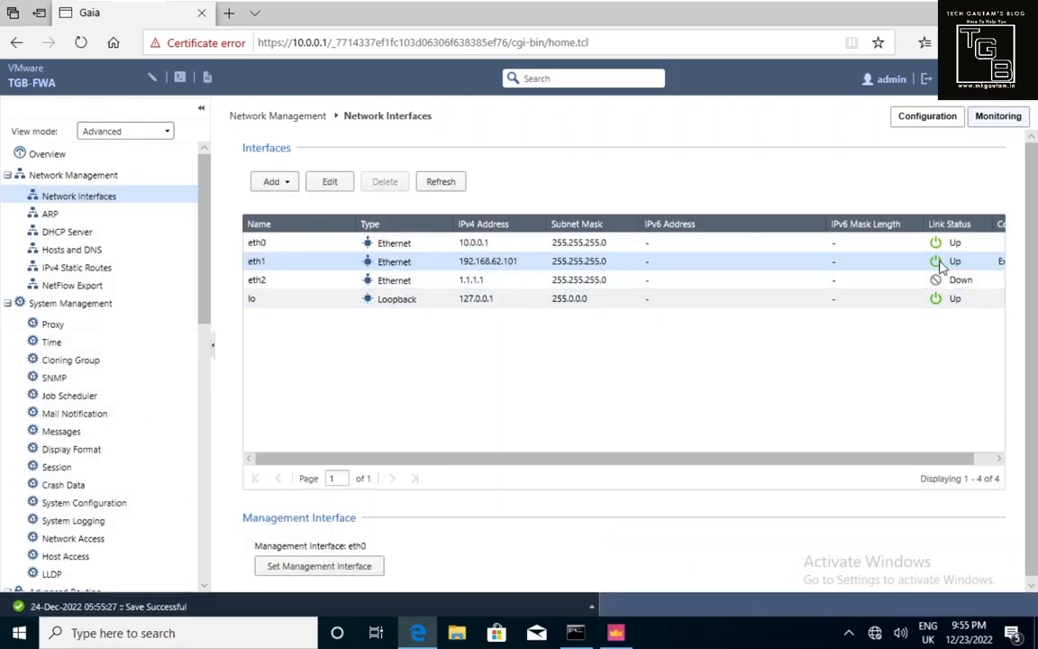
Enable the eth2 interface with the comment SYNC, switch it to its static IPv4 address, and save it.
left_click(471, 283)
double_click(471, 284)
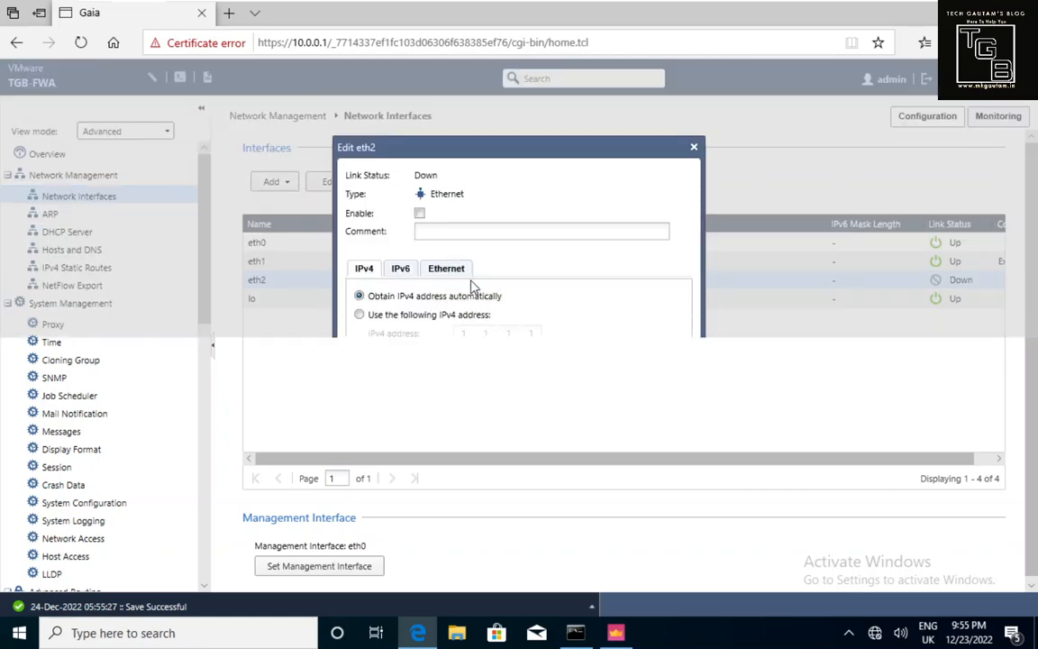
left_click(419, 215)
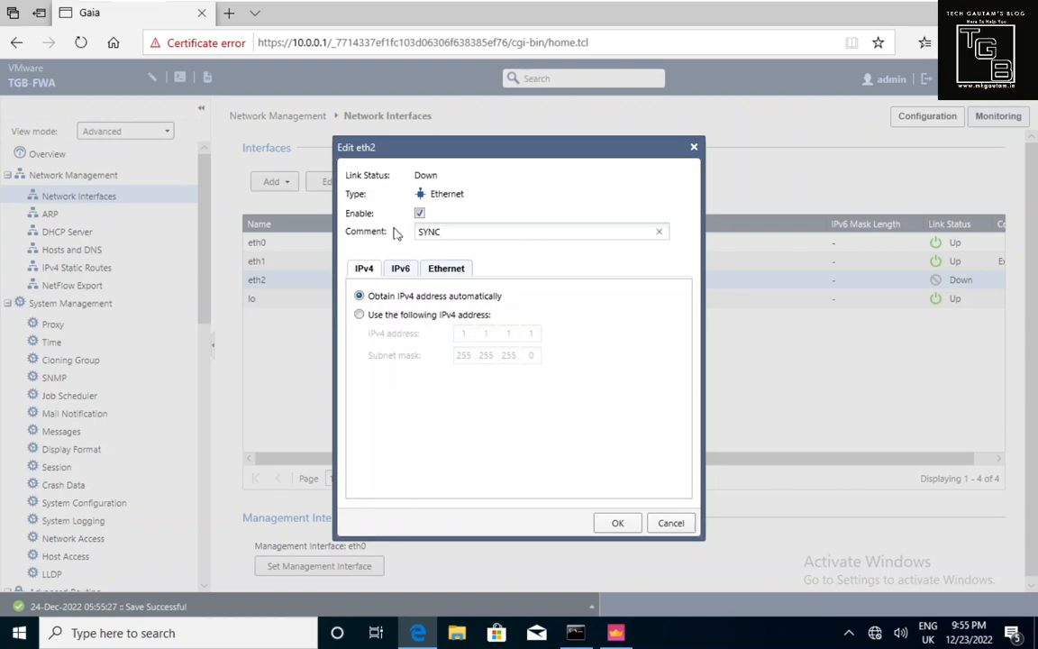
left_click(360, 314)
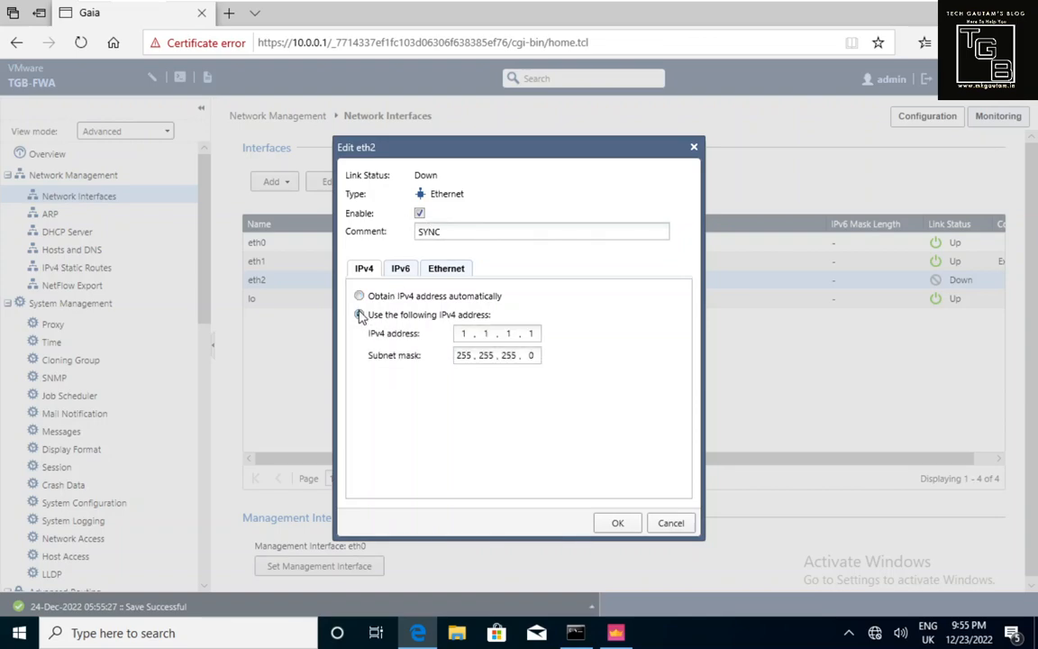
left_click(618, 529)
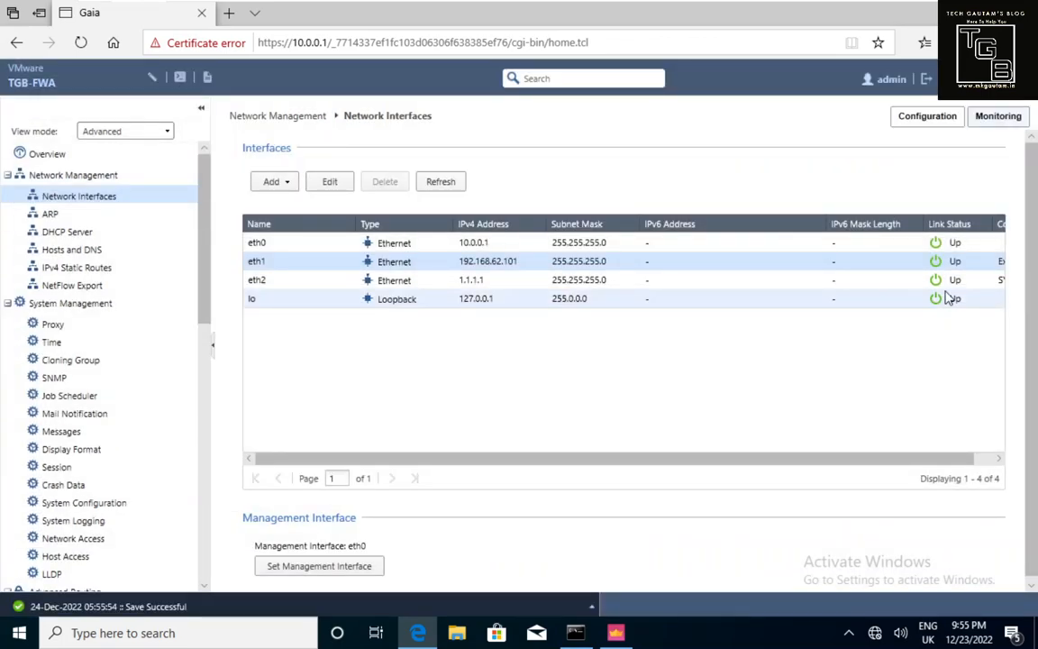
Edit the connected eth0 interface, set its comment to Internal, check the gateway's interface list in SmartConsole, and save eth0 in the Gaia Portal.
double_click(527, 243)
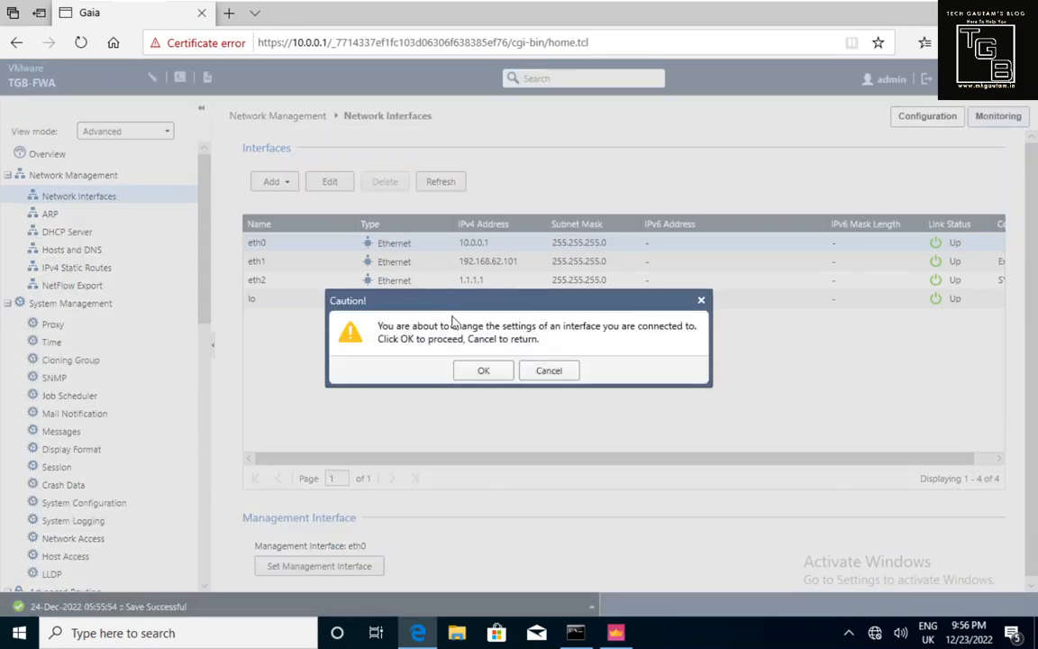
left_click(485, 375)
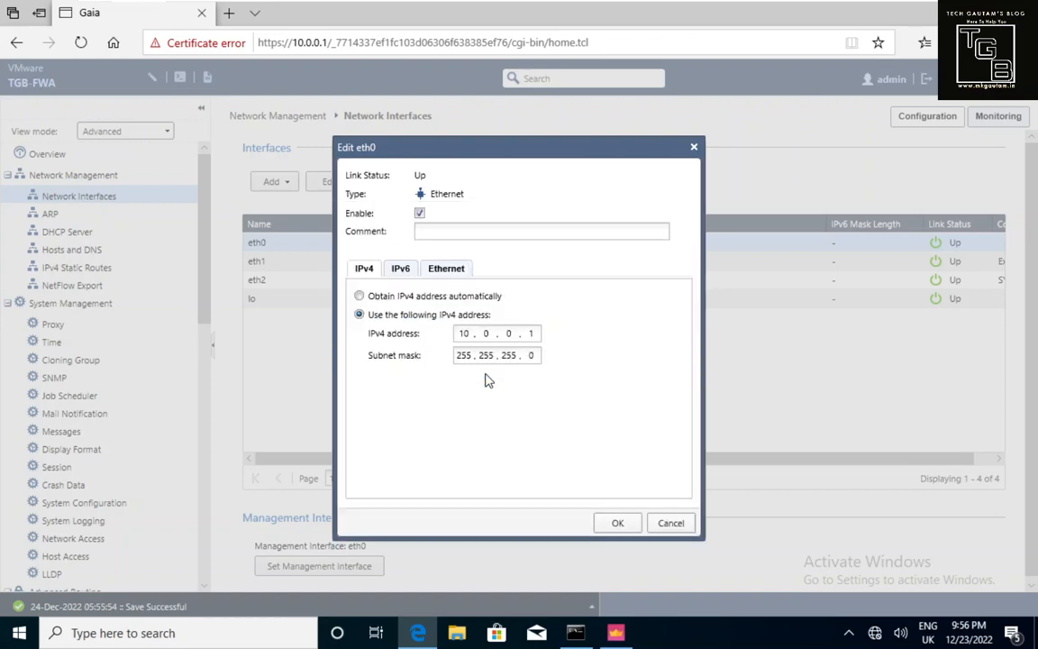
left_click(446, 231)
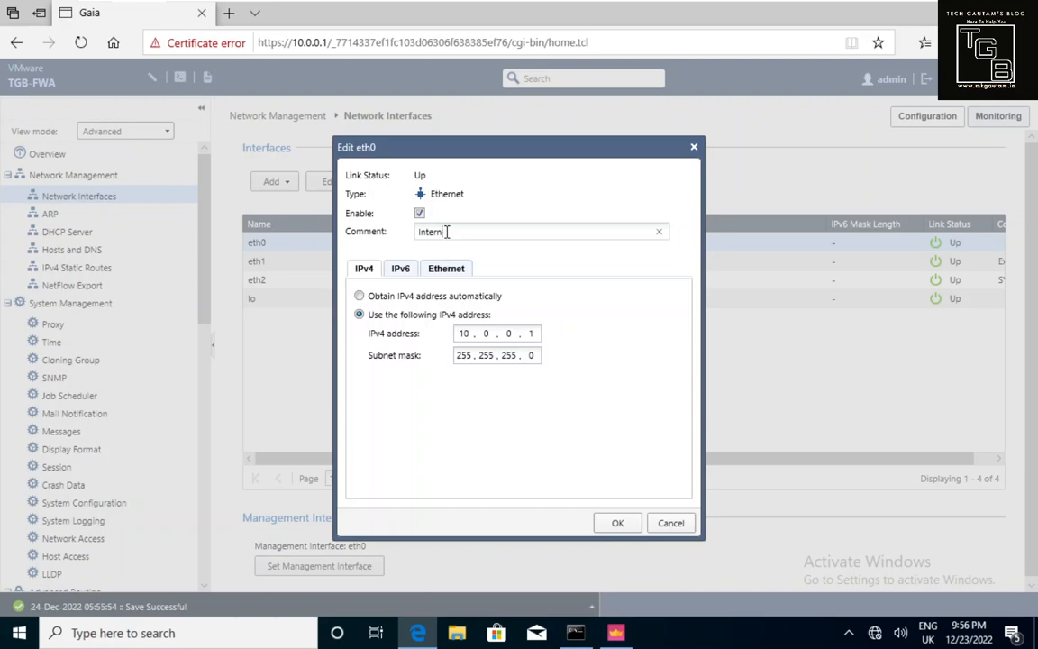
type("Internal")
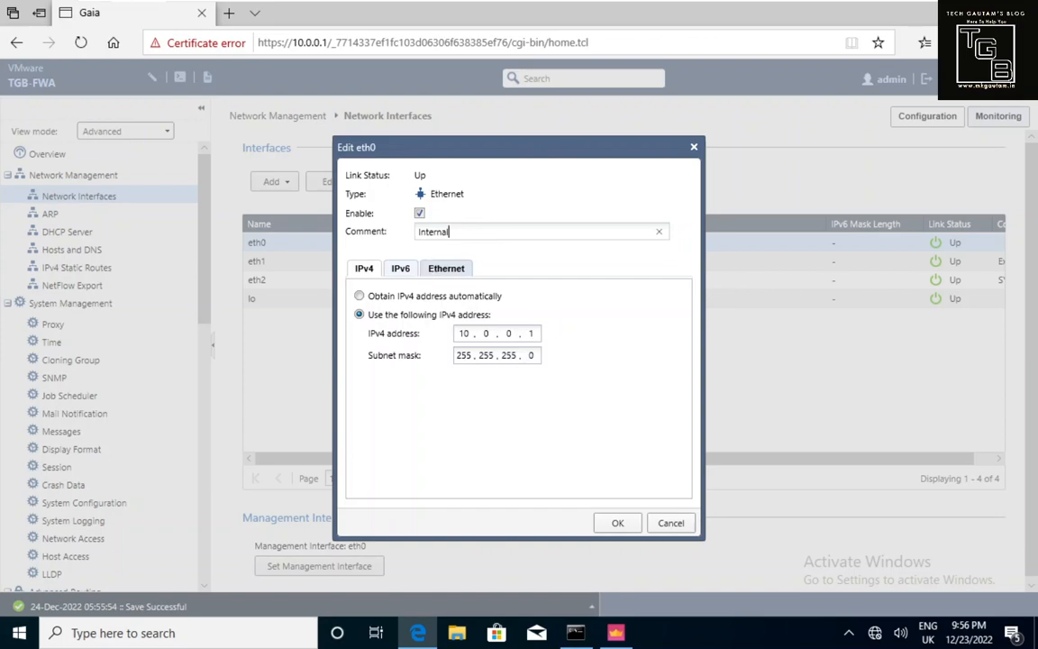
left_click(615, 633)
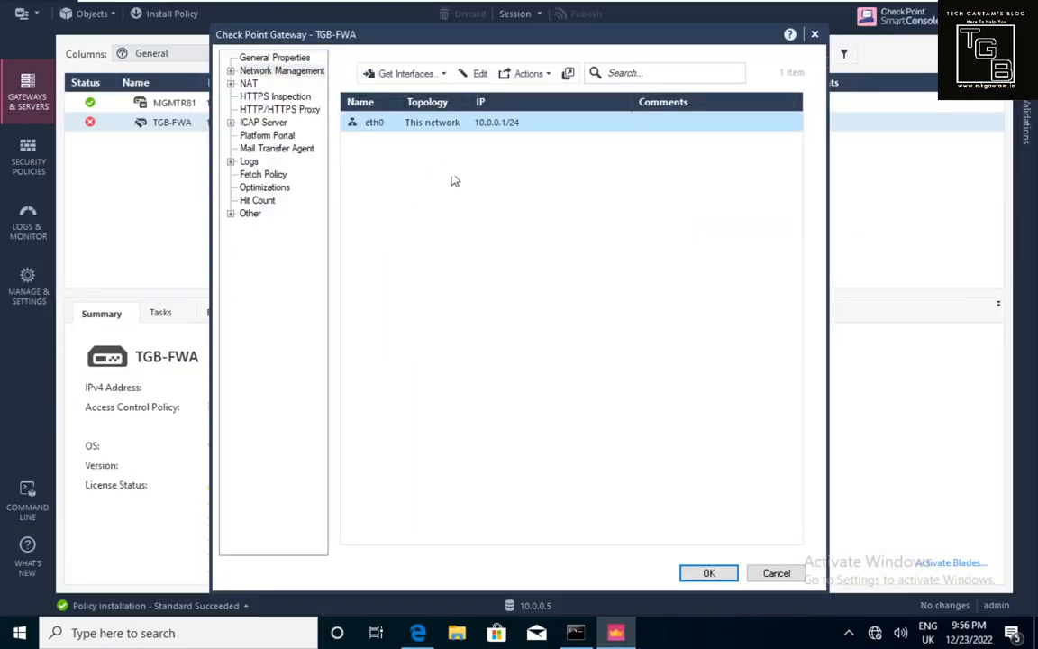
left_click(418, 633)
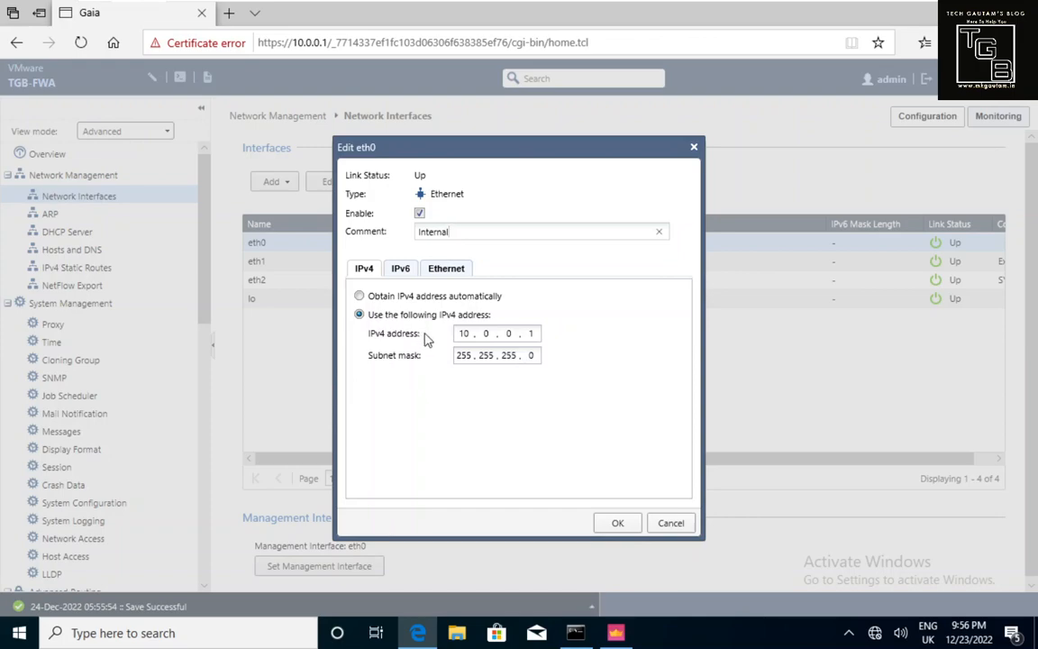
left_click(618, 524)
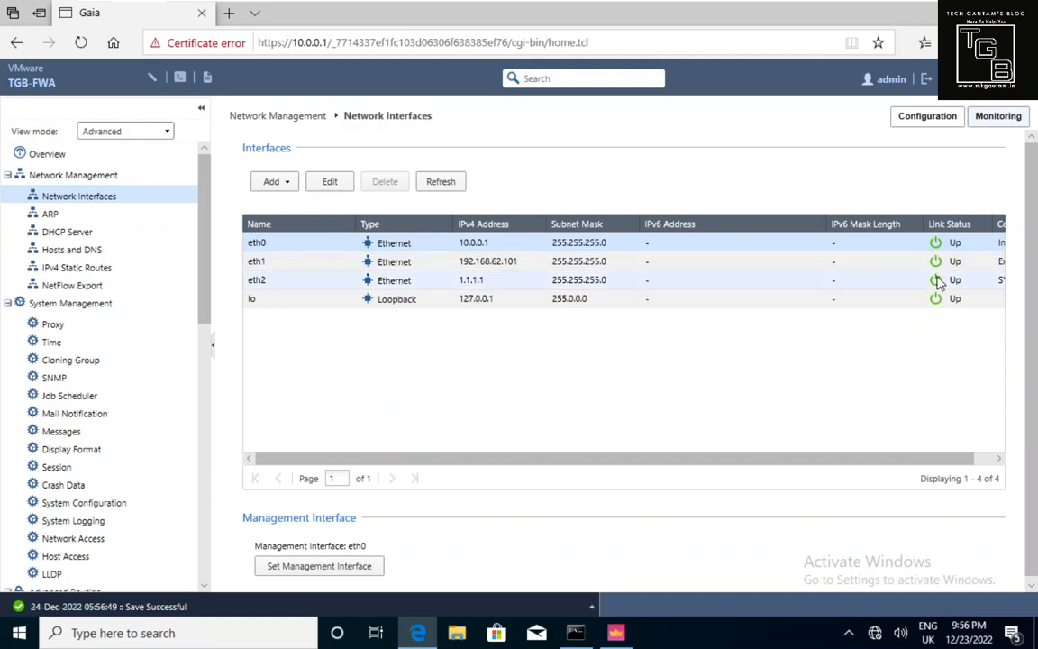
Sign out of the Gaia Portal and fetch TGB-FWA's interfaces with topology in SmartConsole, allowing the defined interfaces to be overwritten.
left_click(926, 79)
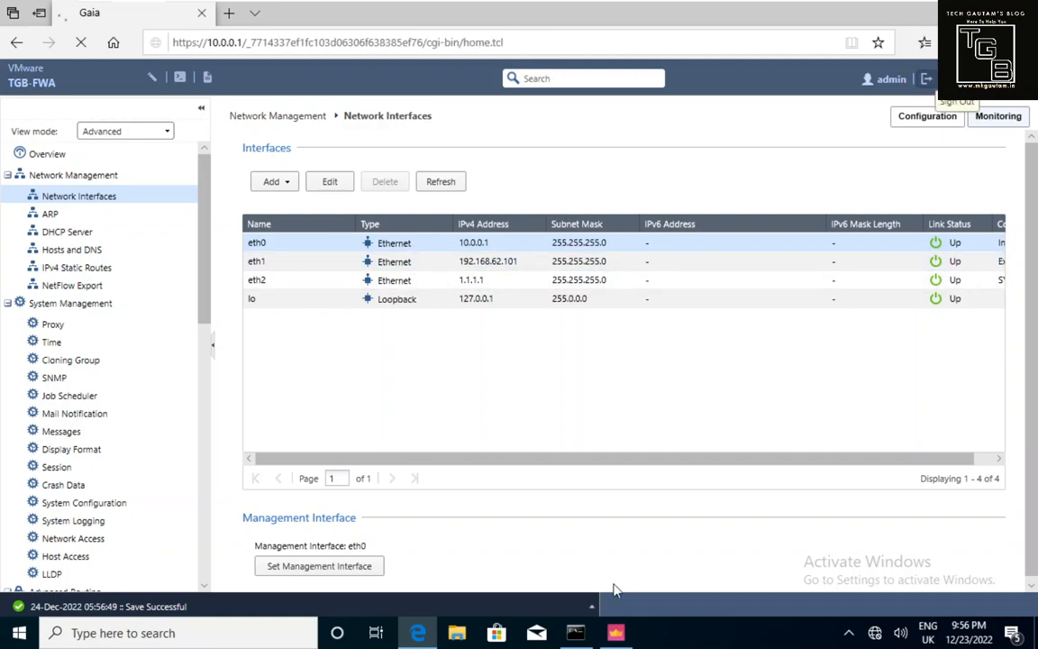
left_click(615, 633)
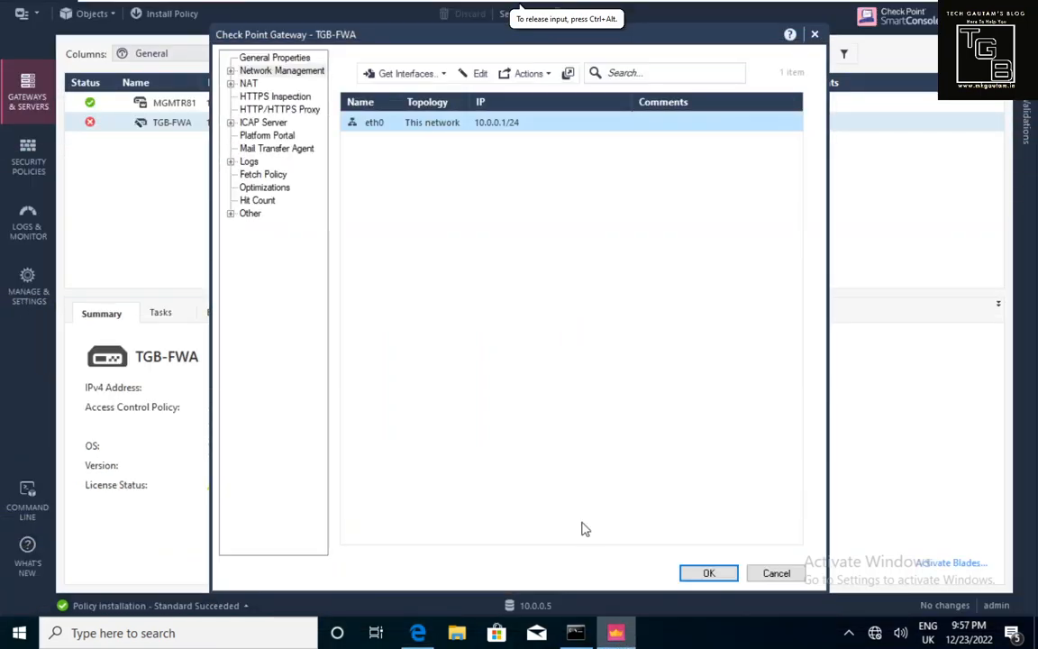
left_click(417, 76)
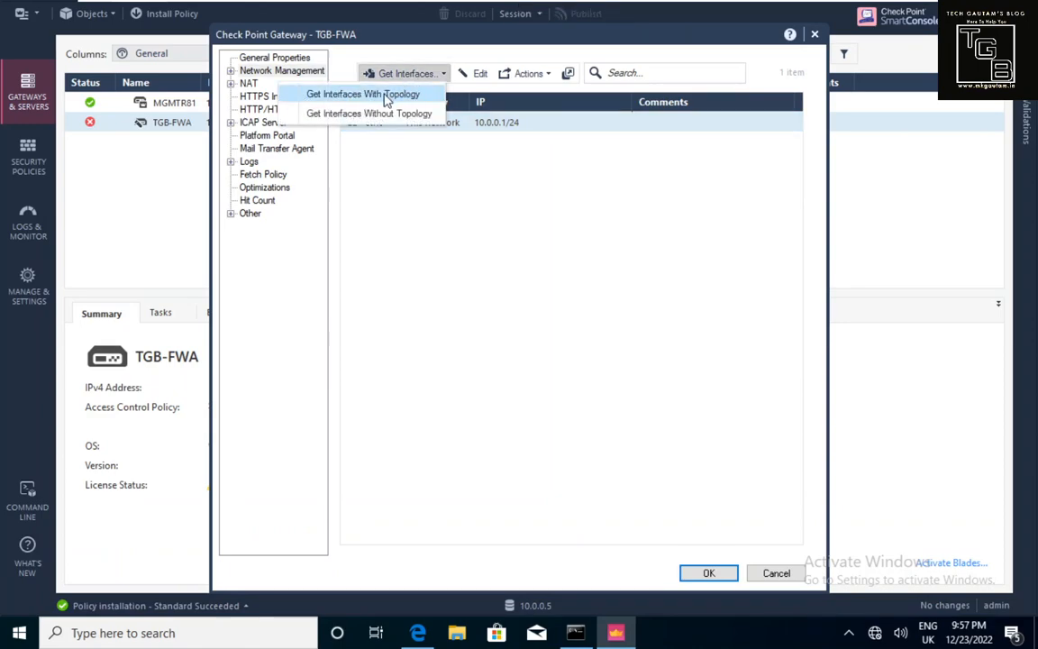
left_click(385, 95)
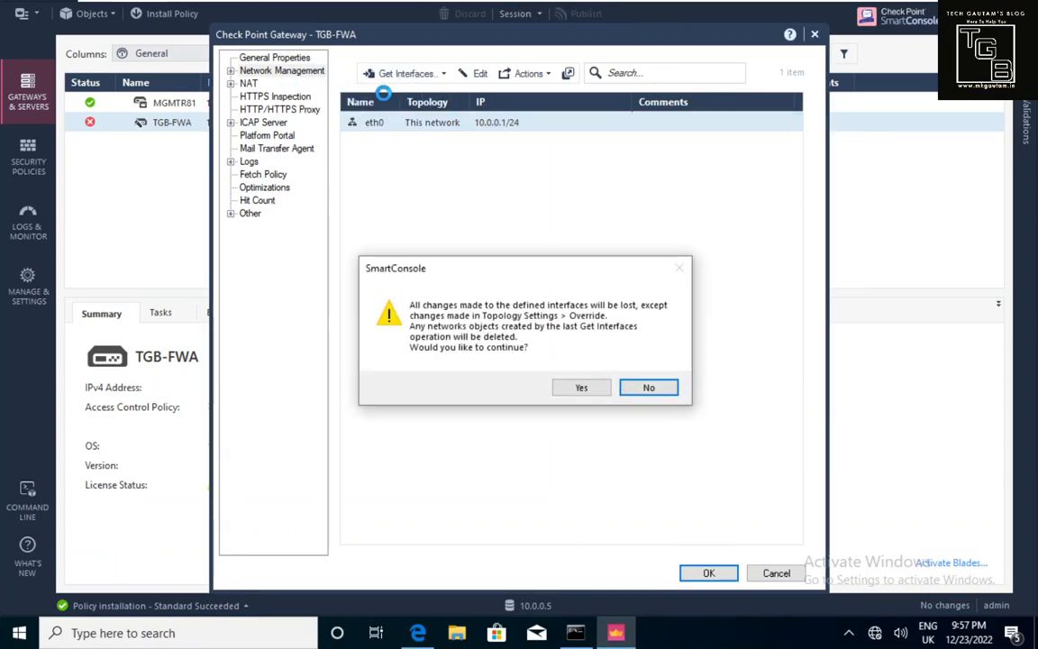
left_click(581, 388)
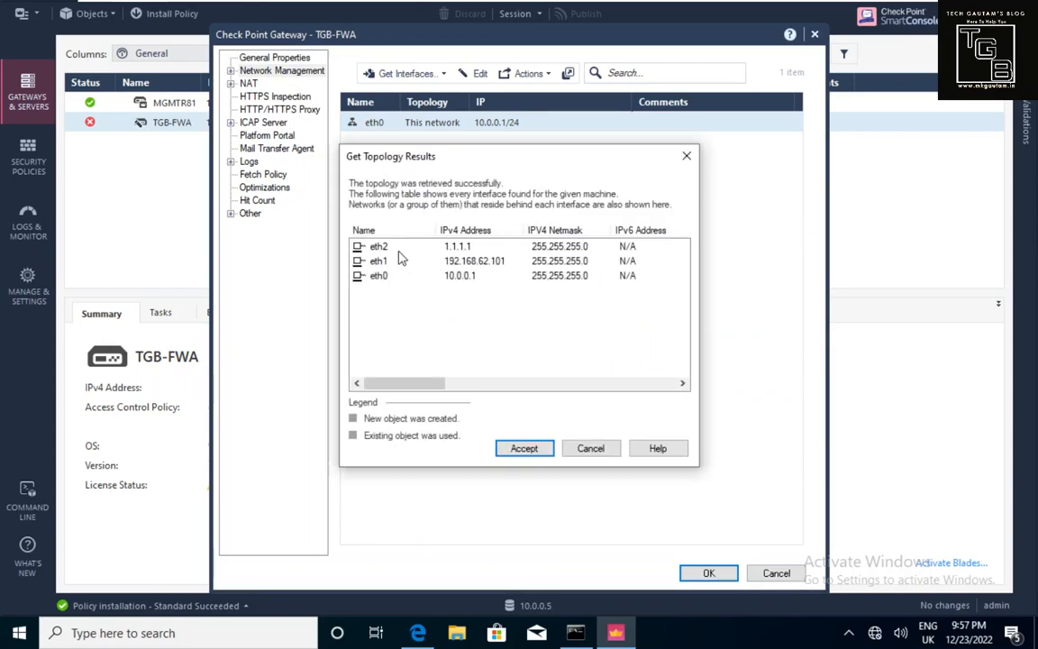
Check the eth0, eth1 and eth2 entries in the retrieved topology and accept the results.
left_click(378, 275)
left_click(378, 261)
left_click(378, 246)
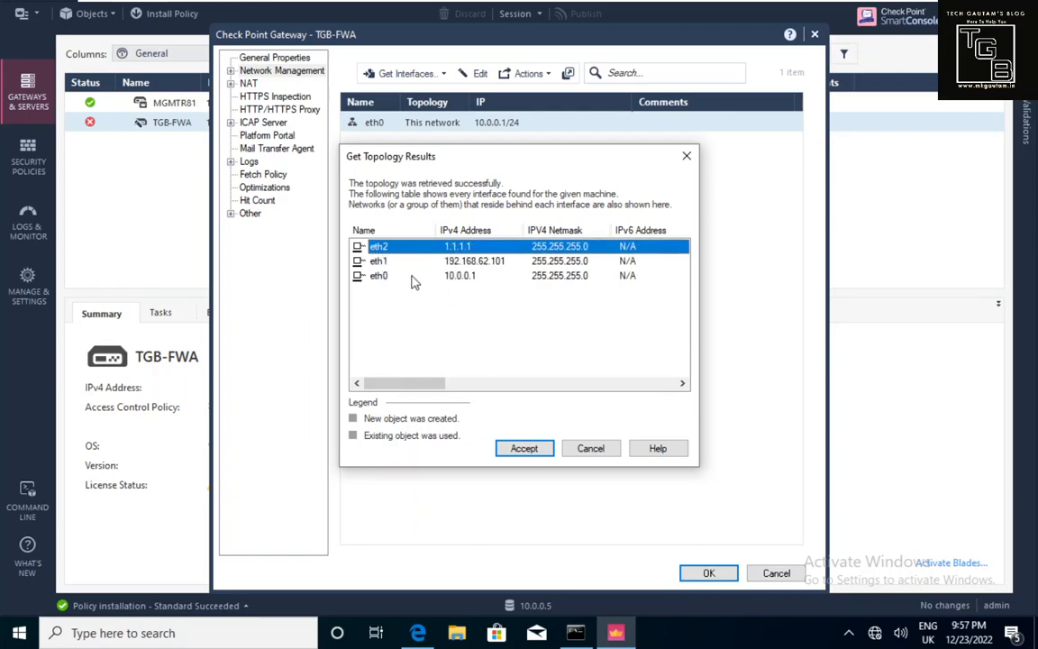
left_click(412, 276)
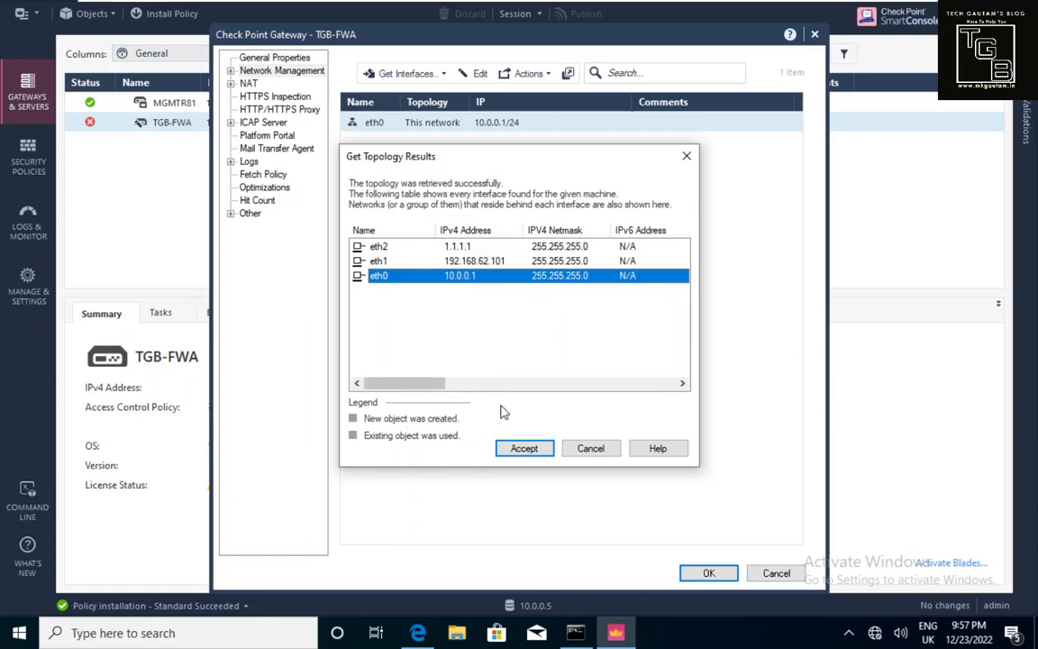
left_click(532, 449)
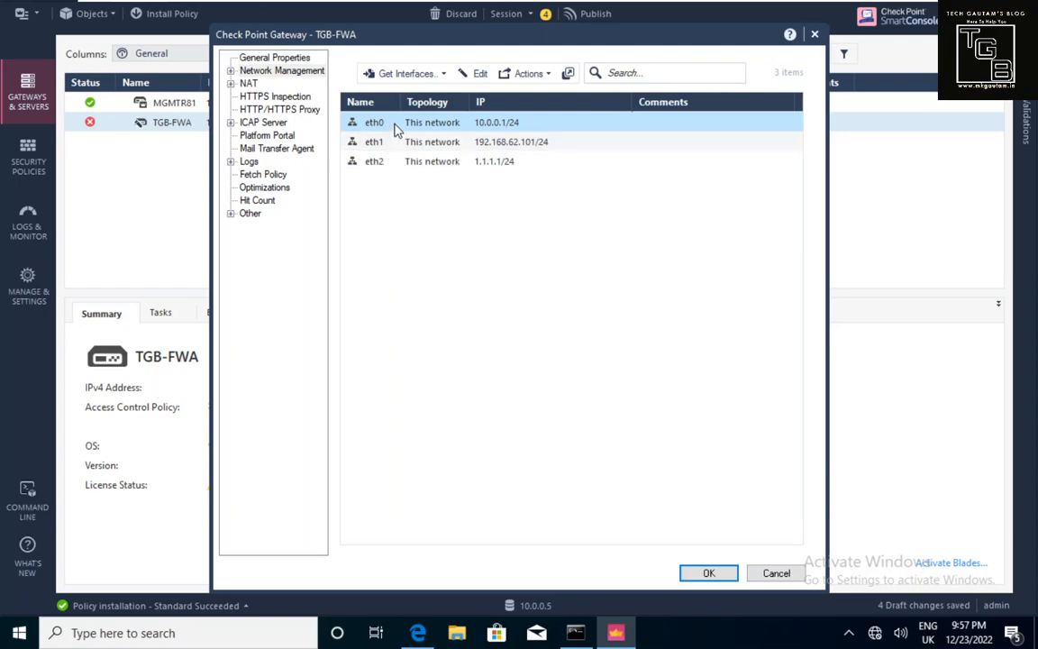
Review the topology settings of the eth0 interface, including where it leads and its anti-spoofing, and close them with OK.
double_click(394, 123)
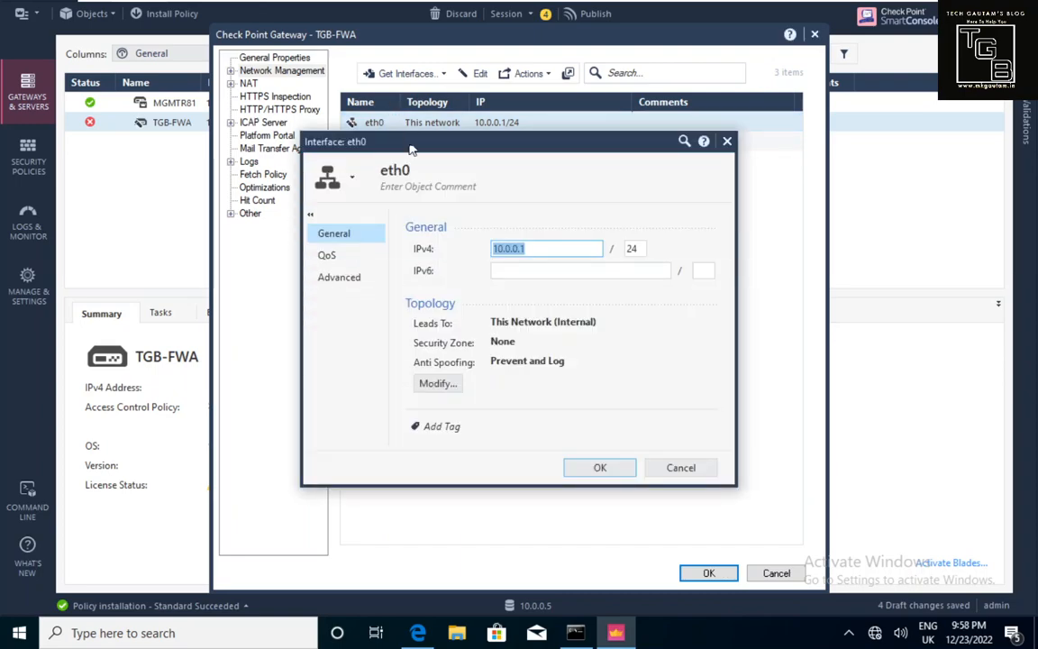
left_click(449, 383)
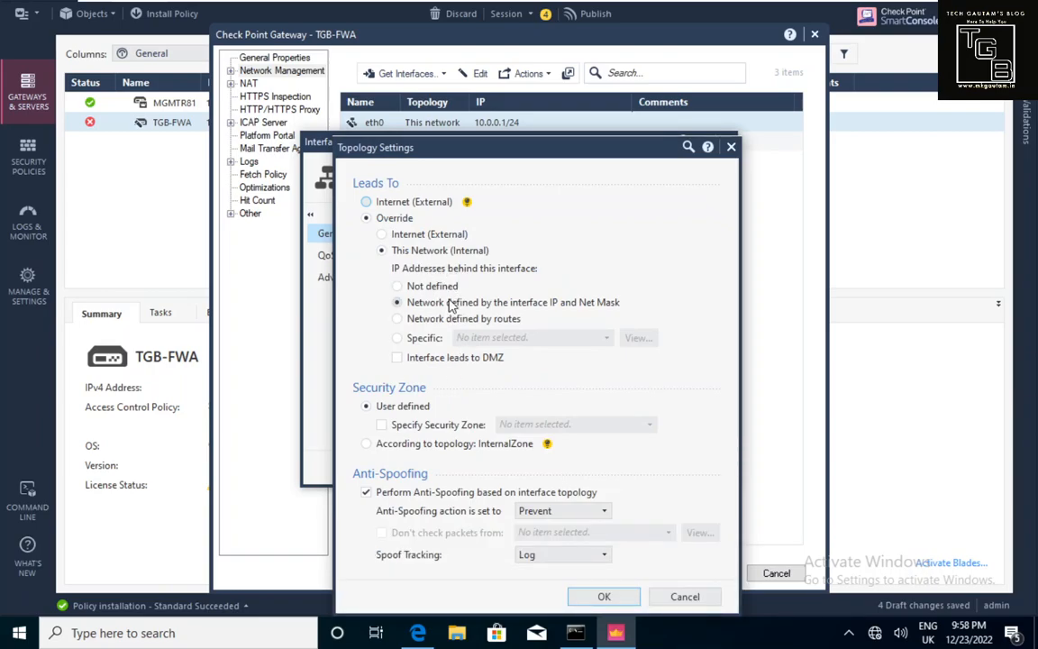
left_click(602, 595)
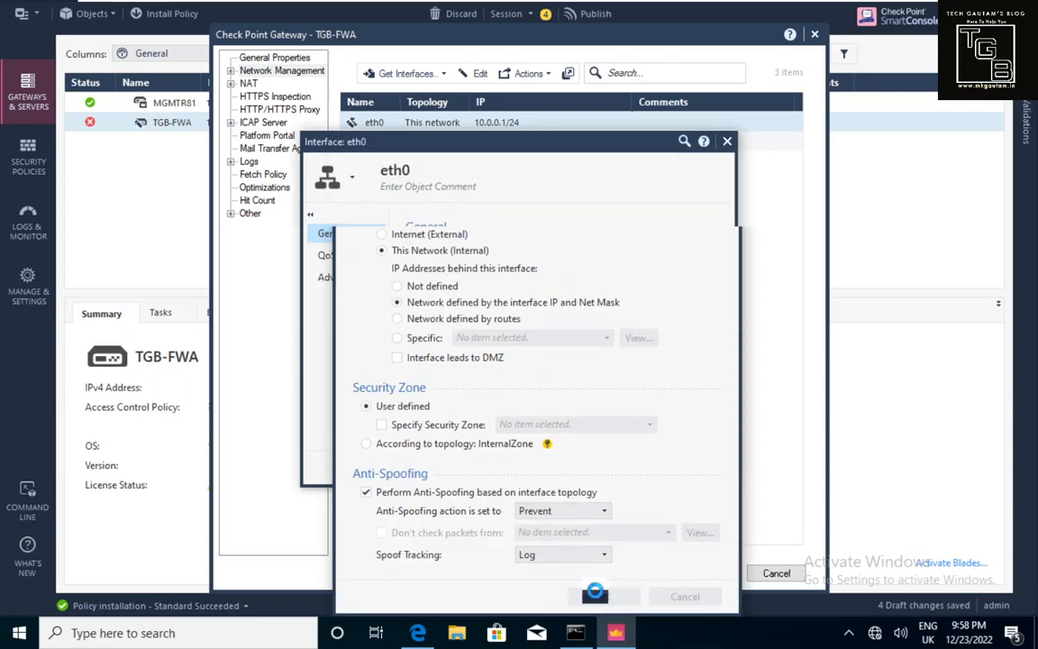
left_click(581, 467)
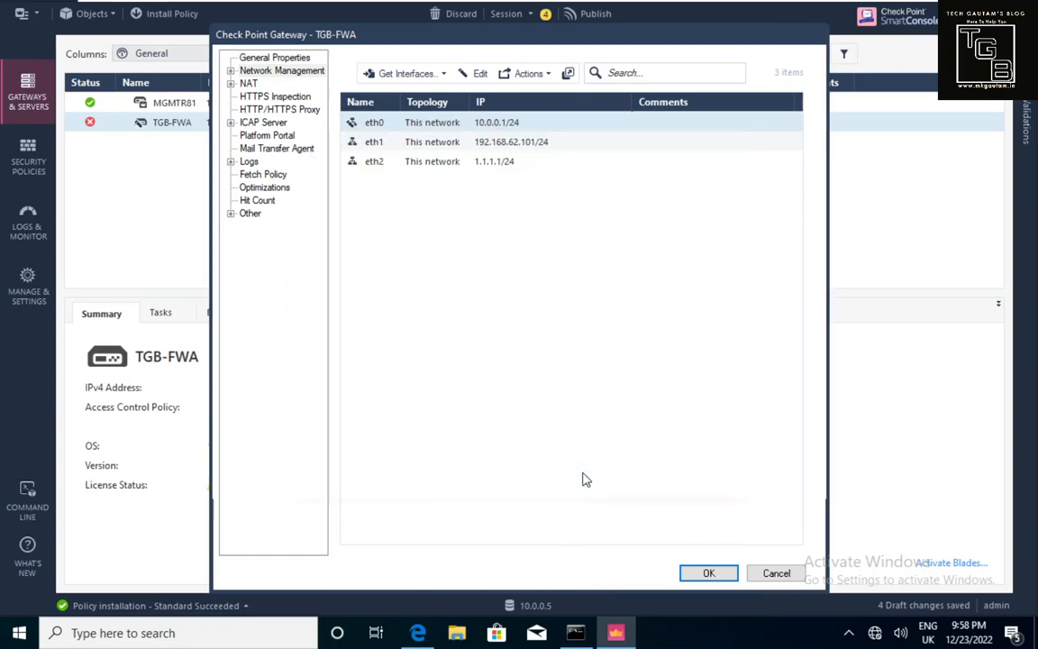
Override the eth1 interface's topology so that it leads to Internet (External), and save the interface.
double_click(433, 144)
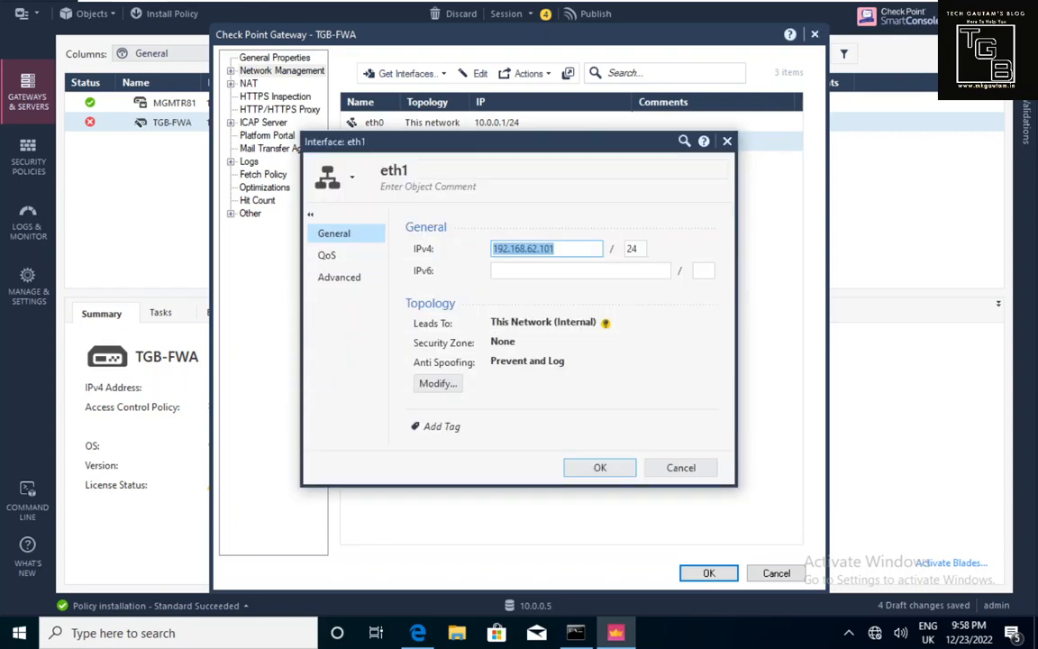
left_click(445, 383)
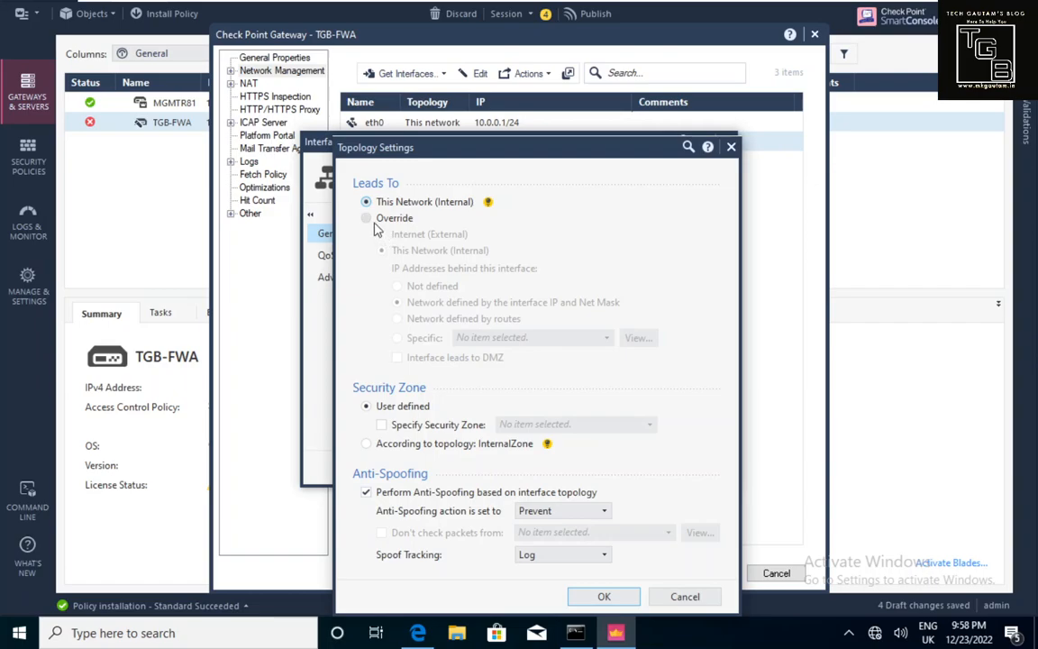
left_click(368, 219)
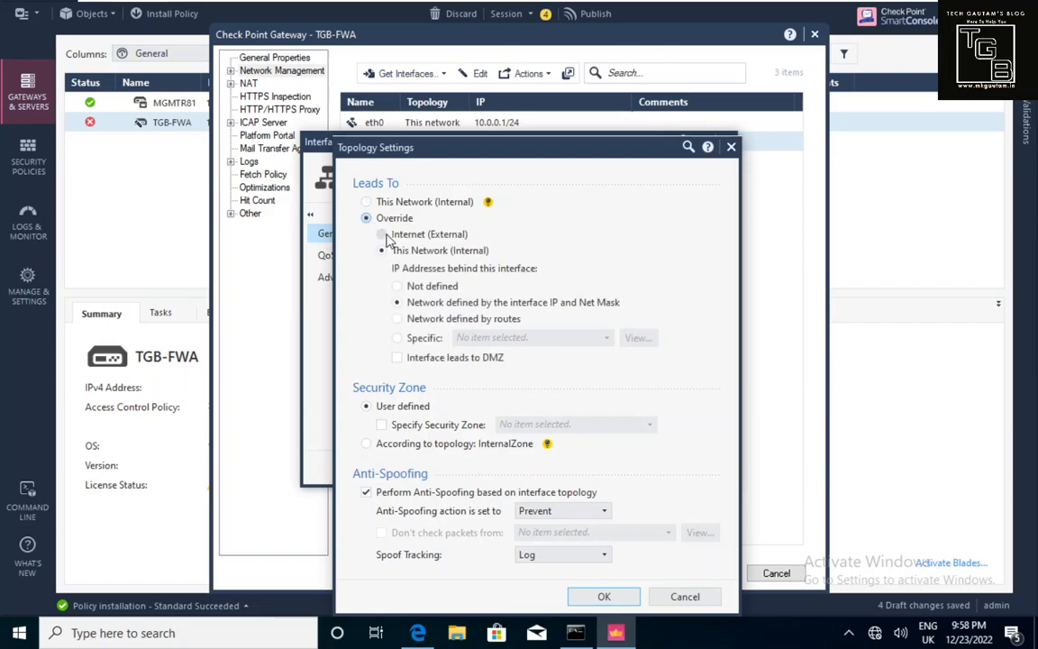
left_click(383, 235)
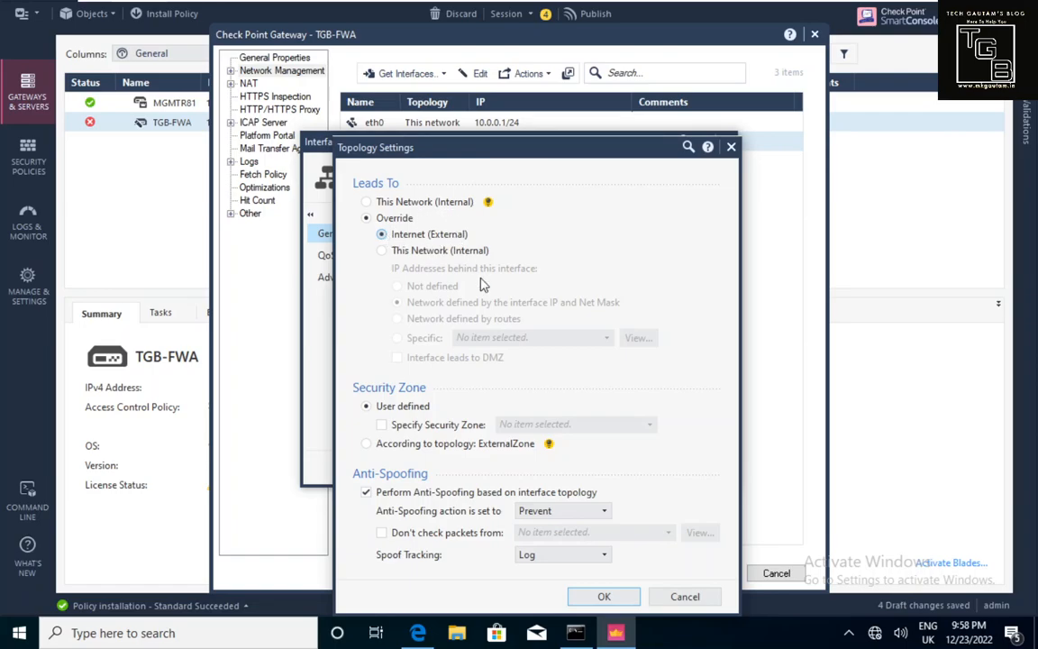
left_click(603, 597)
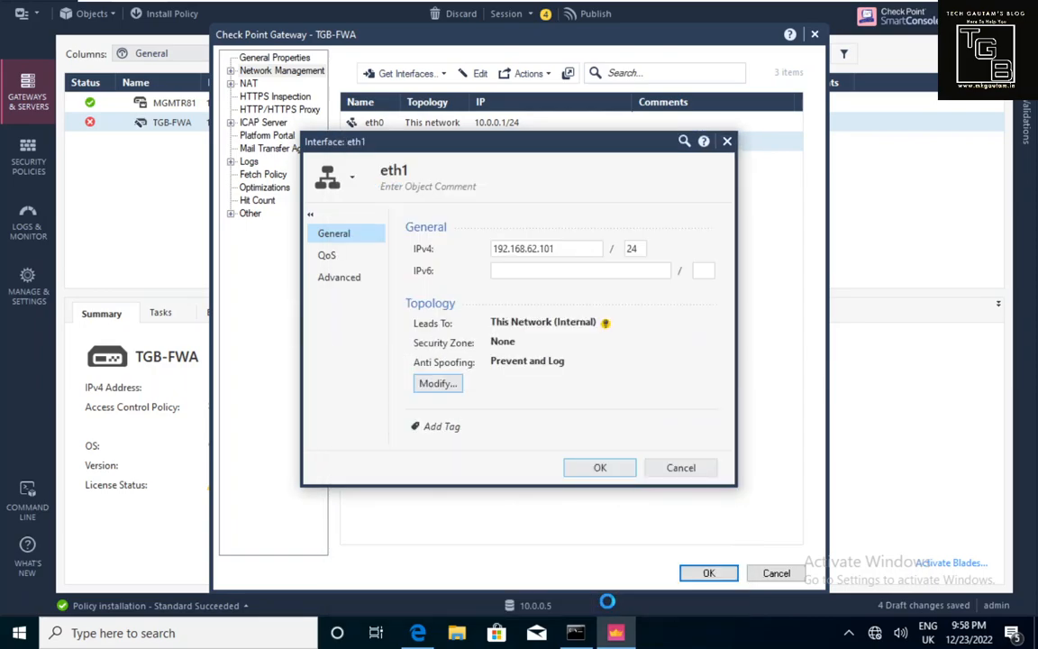
left_click(600, 468)
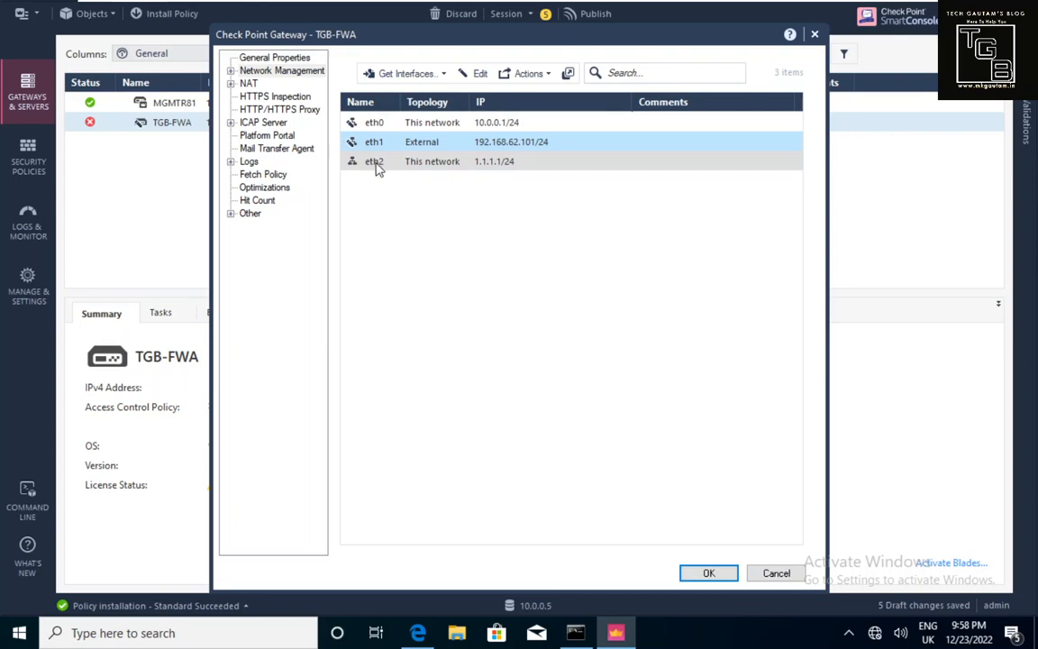
Open the eth2 interface of TGB-FWA and bring up its topology settings.
left_click(374, 162)
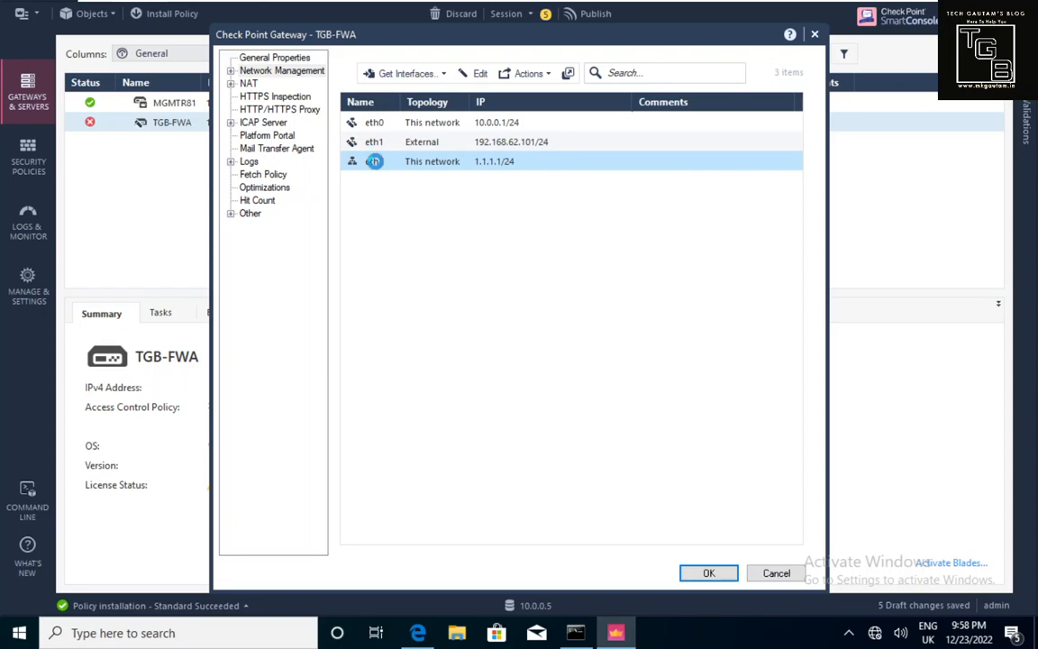
double_click(374, 162)
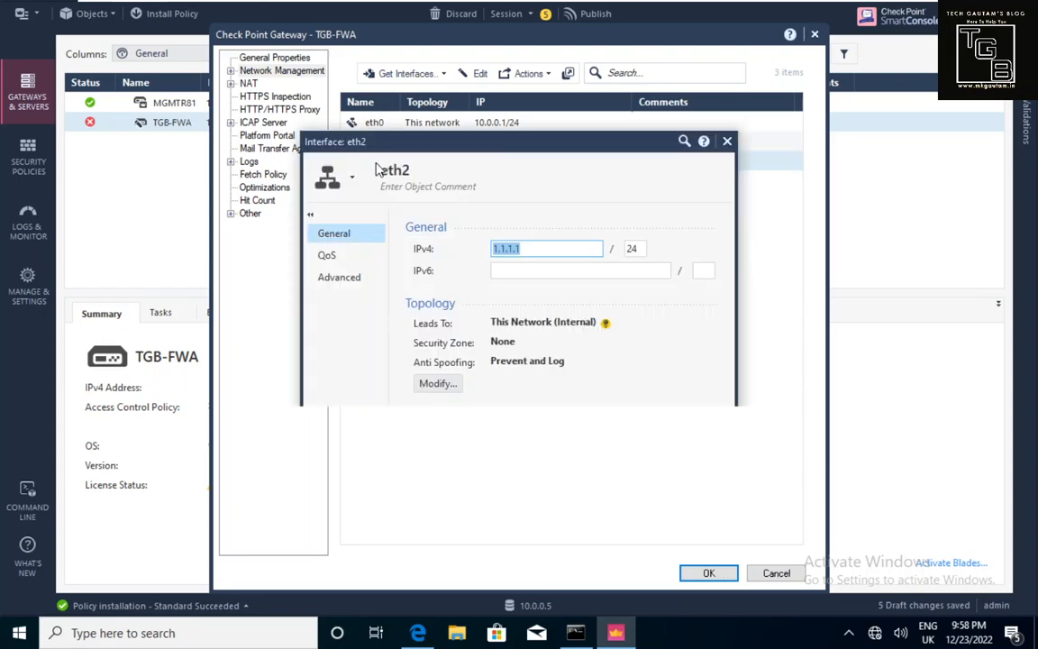
left_click(442, 380)
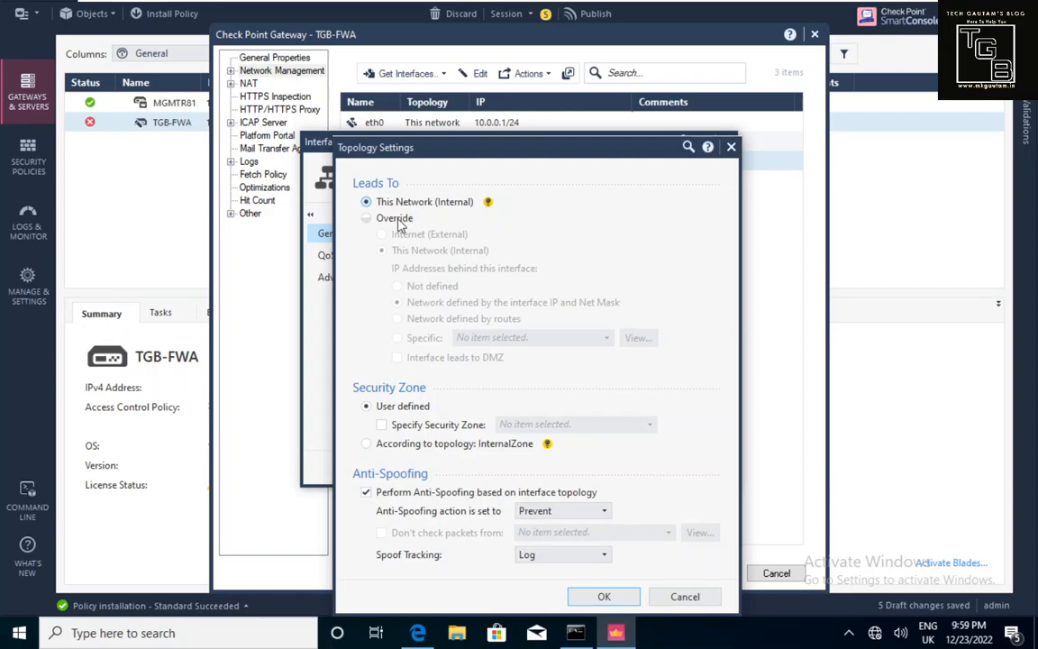
Try overriding eth2's topology with the Specific network option, return it to This Network (Internal), and attempt to save the interface.
left_click(367, 219)
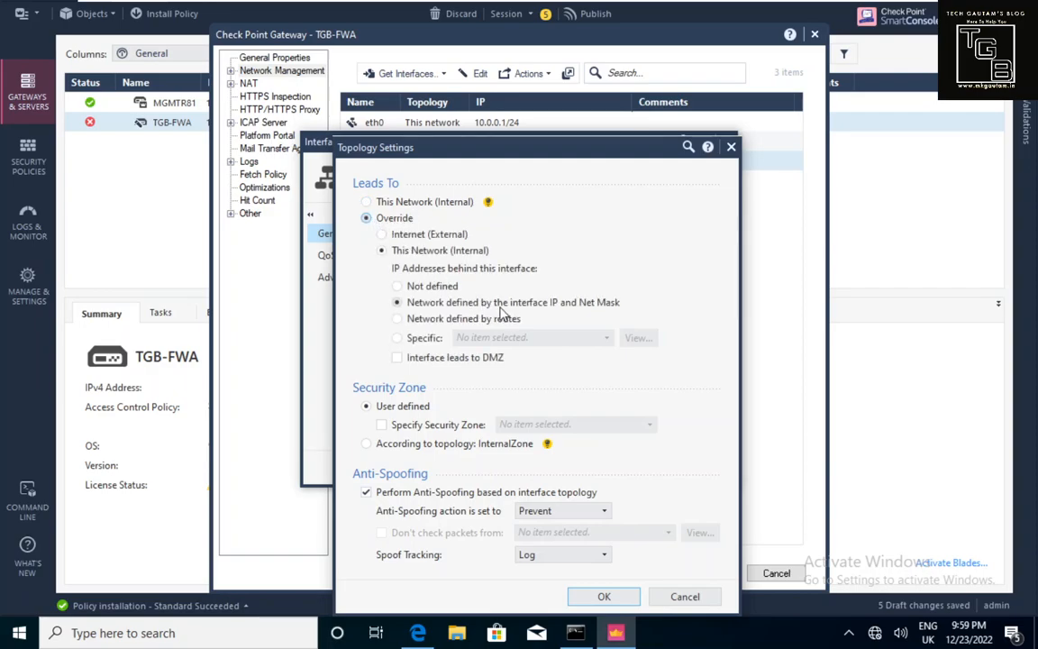
left_click(422, 343)
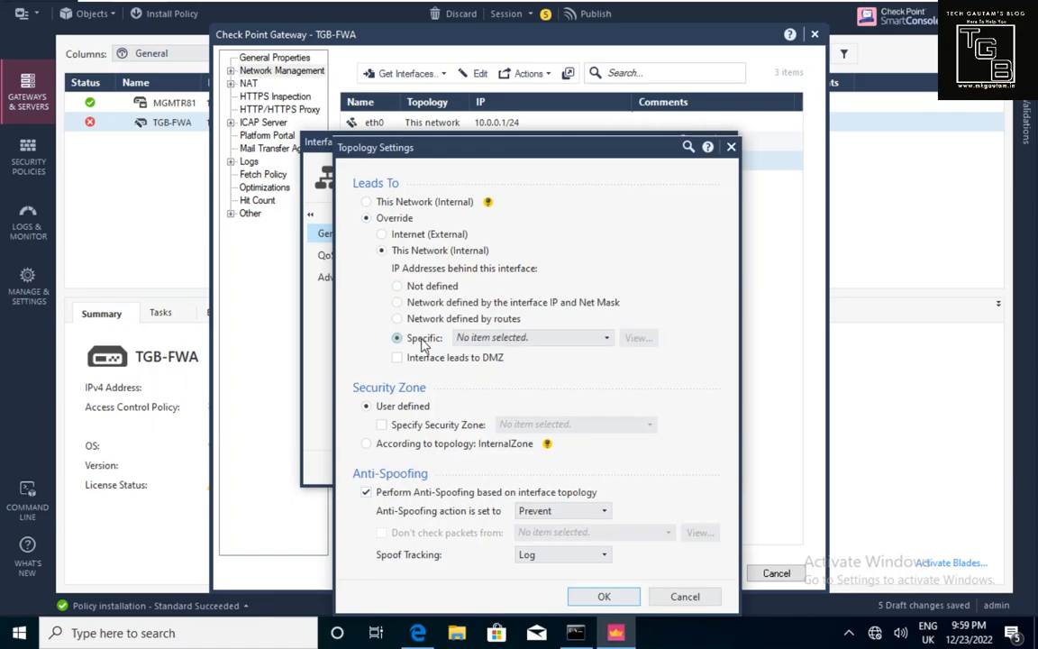
left_click(378, 204)
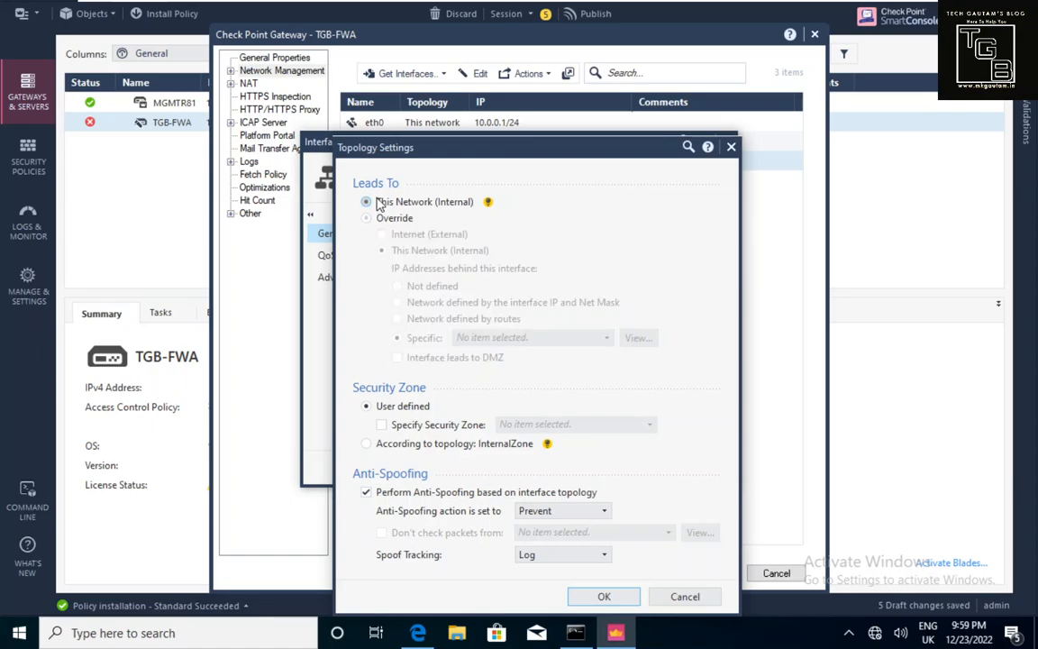
left_click(605, 598)
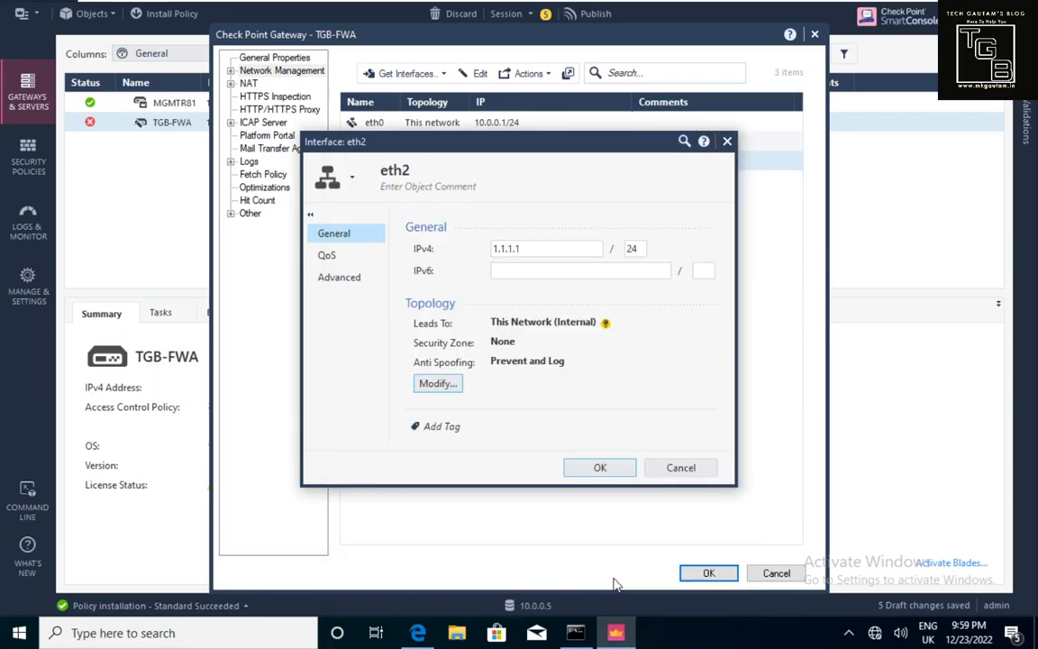
left_click(600, 468)
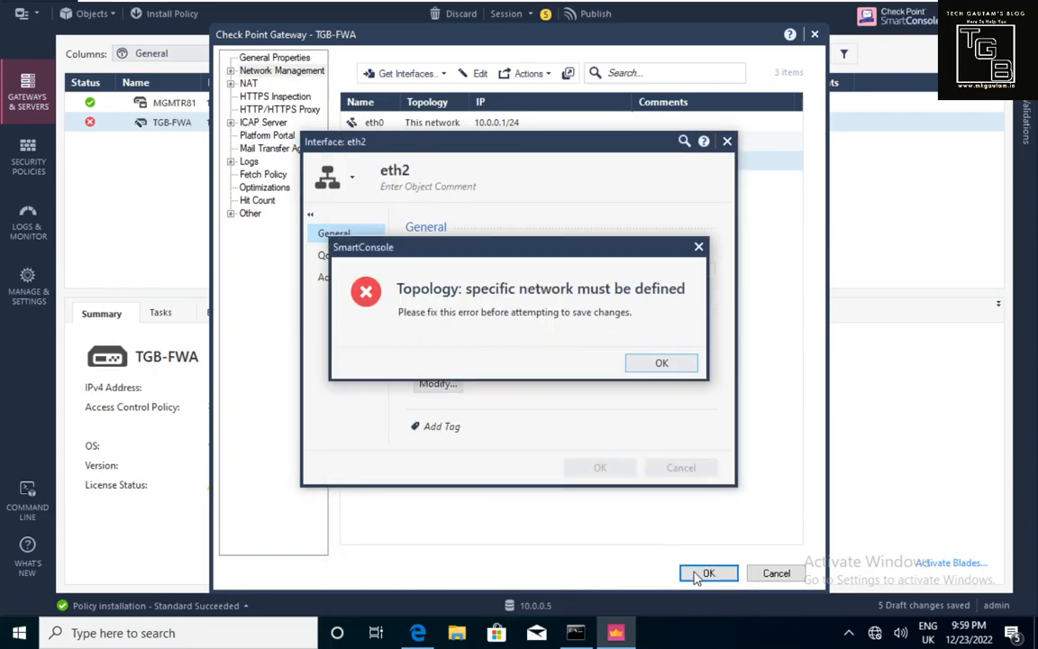
left_click(635, 368)
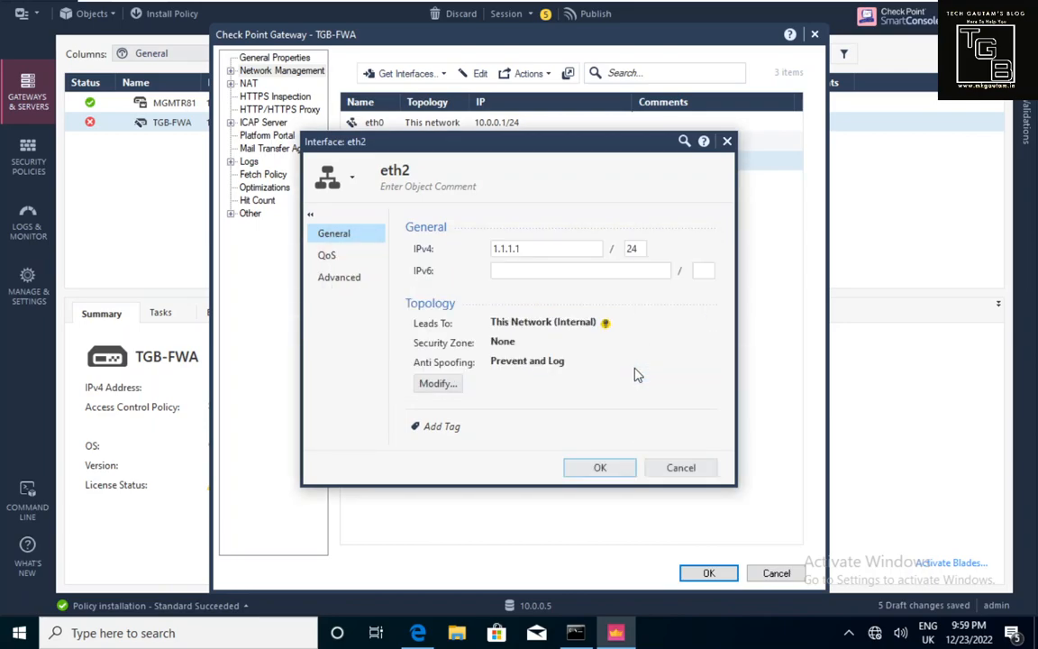
Reopen eth2's topology settings, accept them with This Network (Internal) selected, and retry saving the interface.
left_click(453, 385)
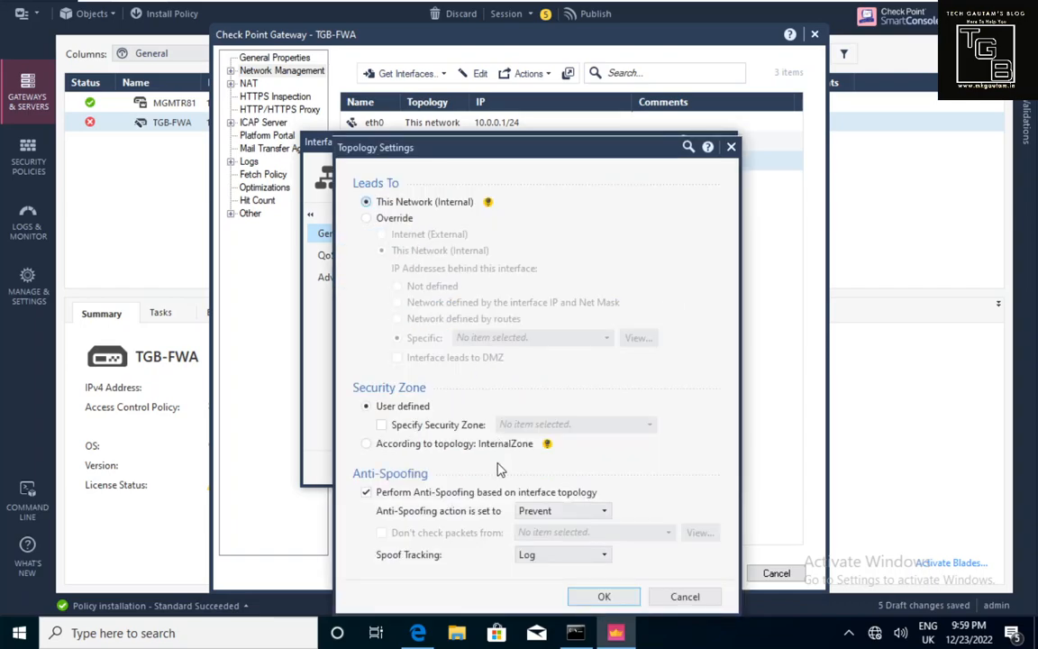
left_click(620, 597)
left_click(599, 466)
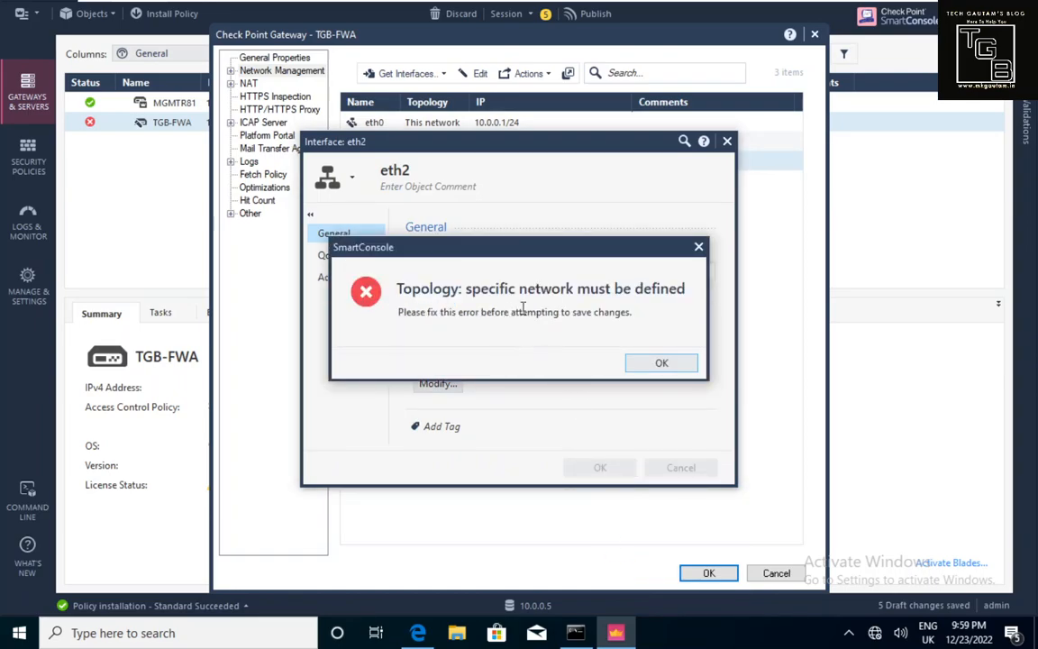
left_click(649, 361)
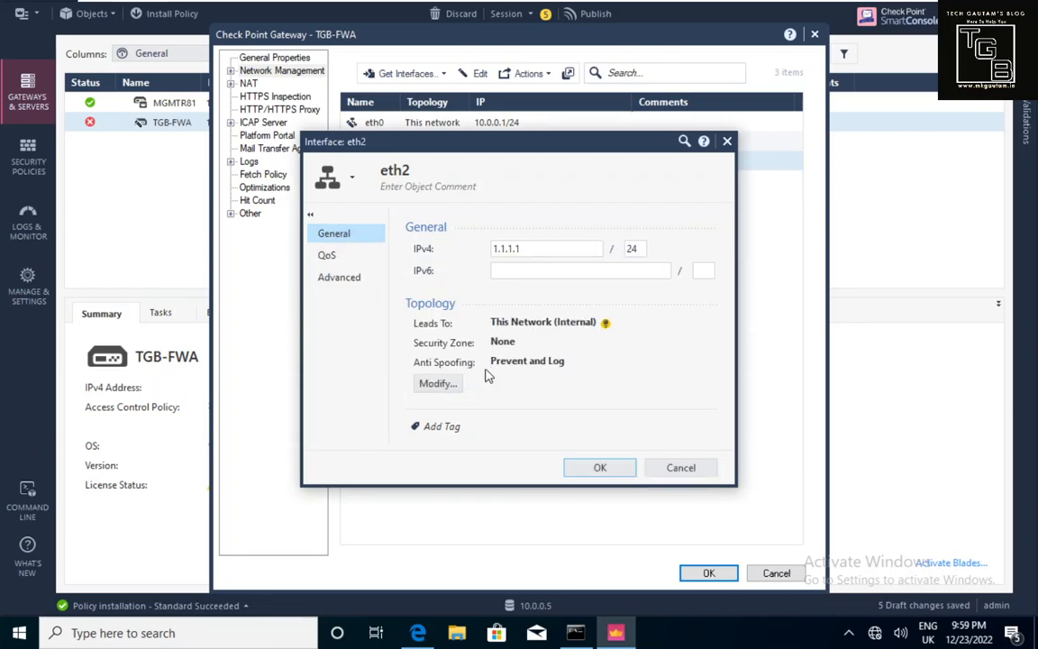
Override eth2's topology as This Network (Internal), with the network defined by the interface IP and Net Mask, and save the interface and gateway.
left_click(449, 384)
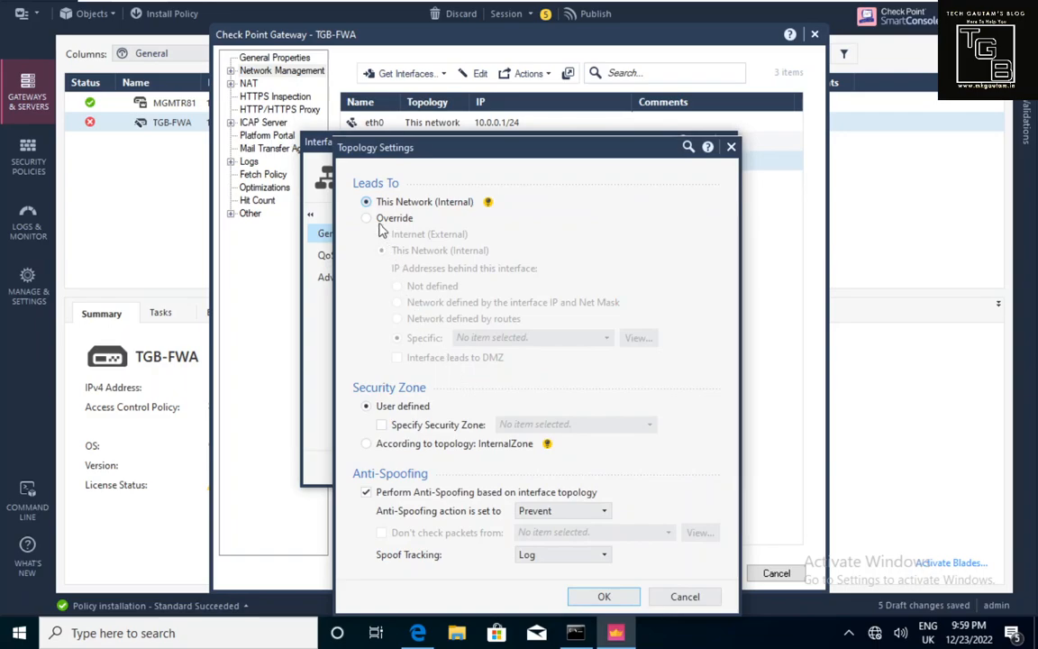
left_click(366, 218)
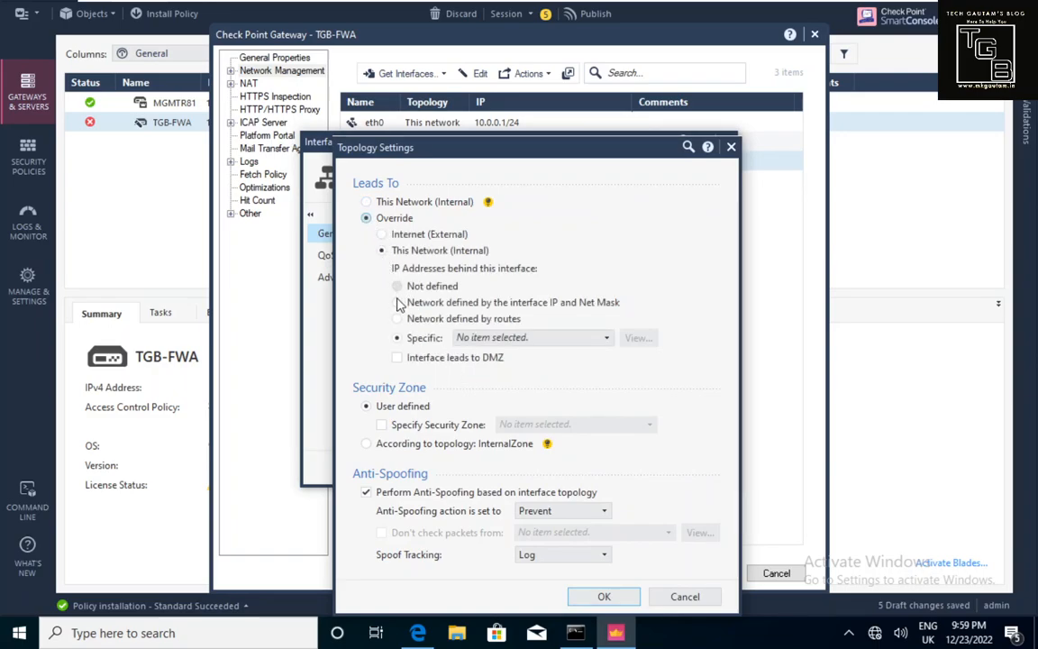
left_click(397, 302)
left_click(604, 596)
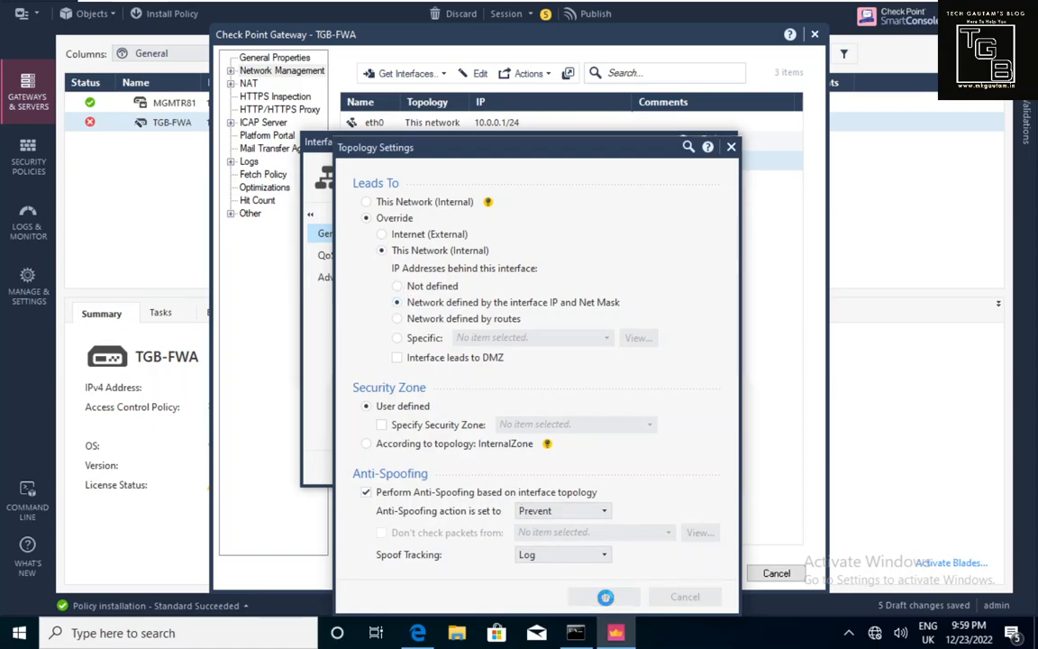
left_click(602, 466)
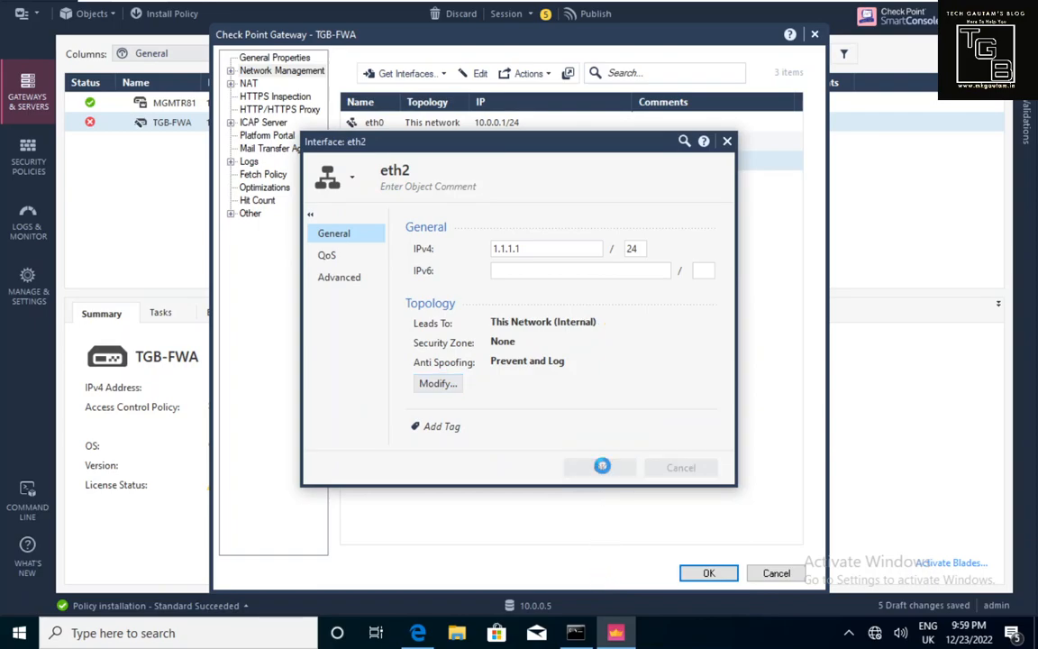
left_click(708, 574)
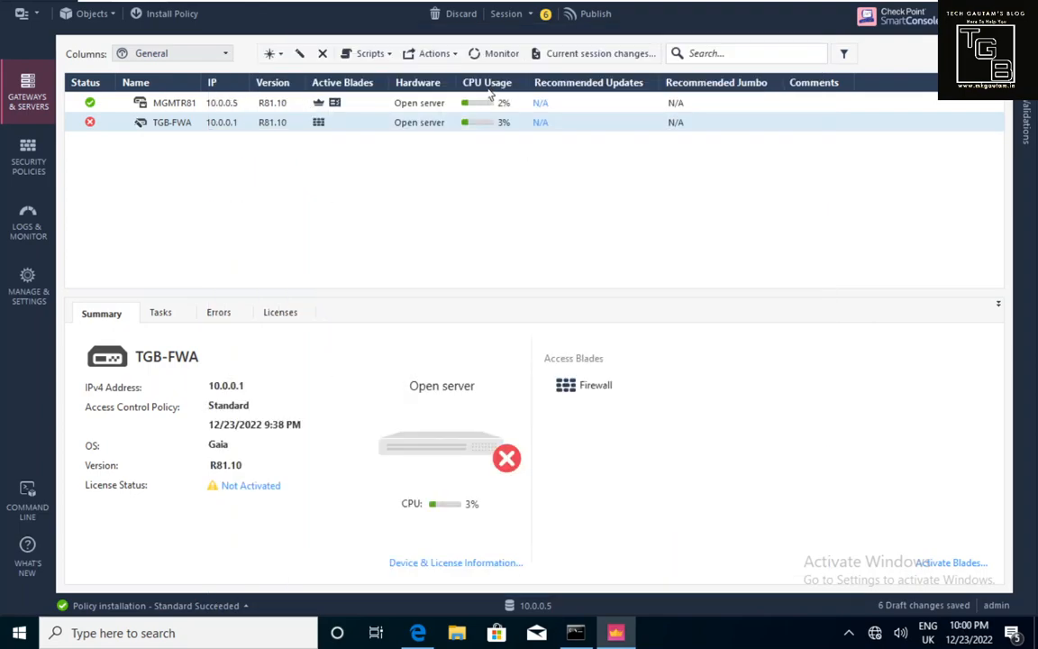
Publish the session changes with the description "Interface Addition".
left_click(592, 20)
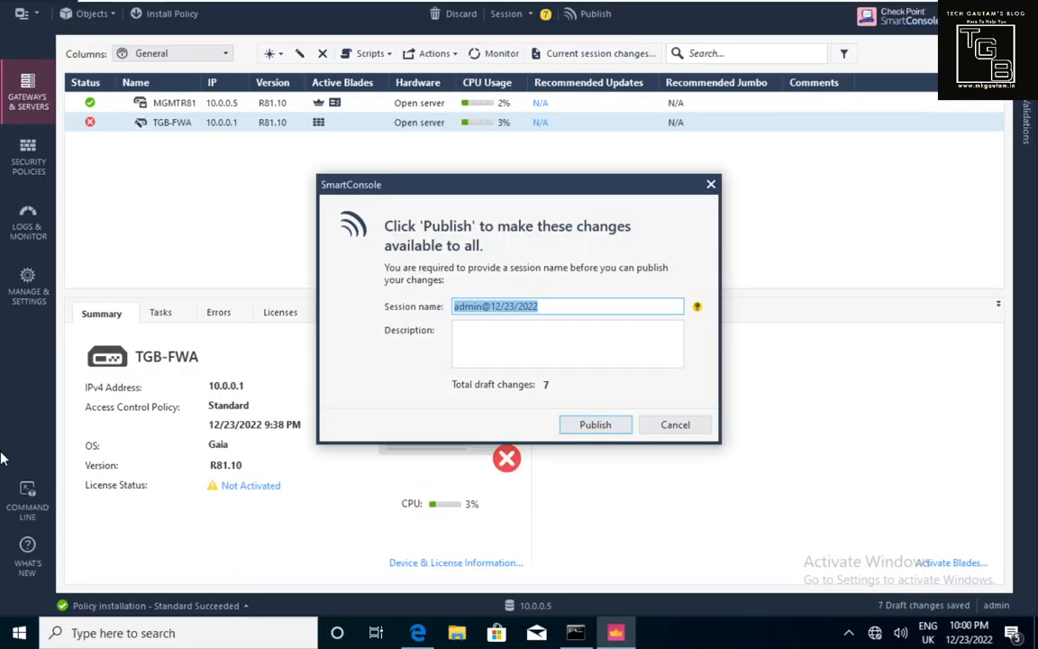
left_click(478, 346)
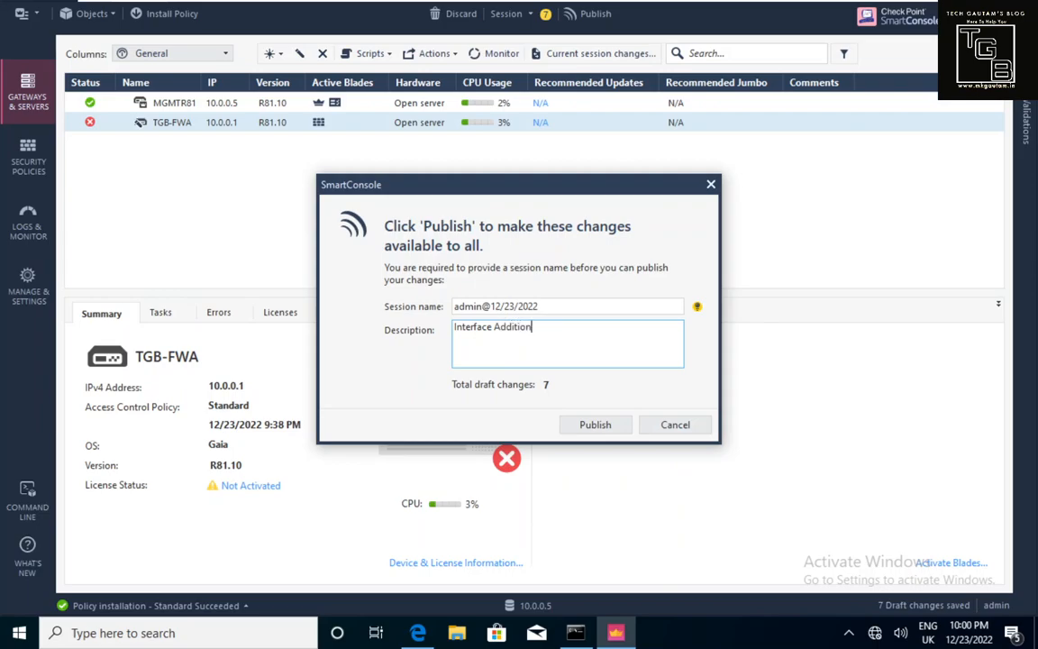
left_click(620, 428)
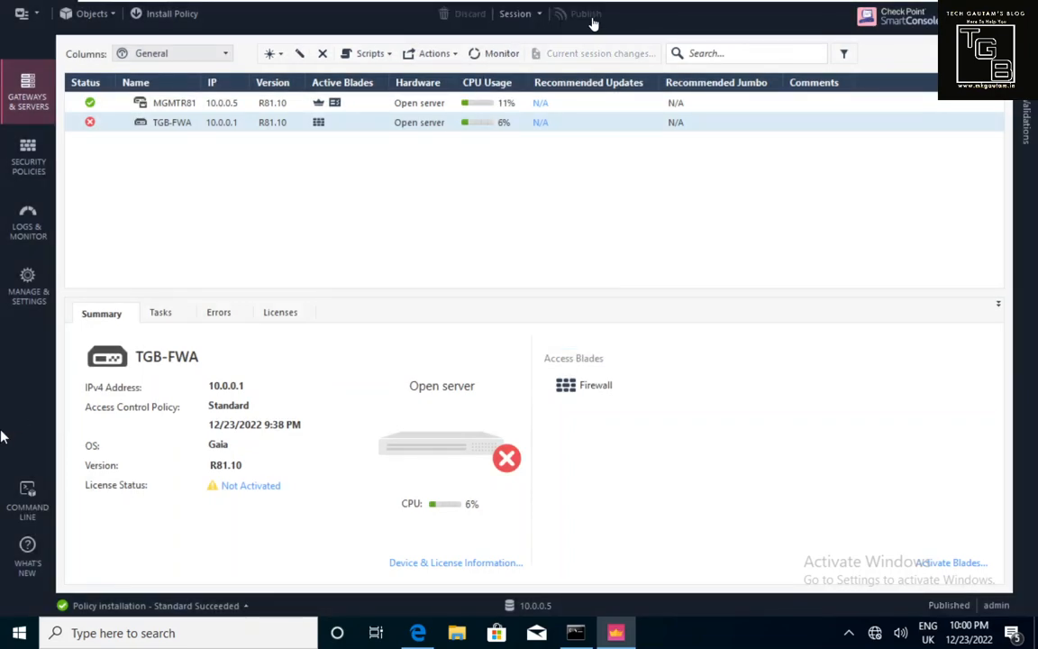
Install the Standard policy on TGB-FWA with Access Control and Threat Prevention included, on each selected gateway independently.
left_click(40, 162)
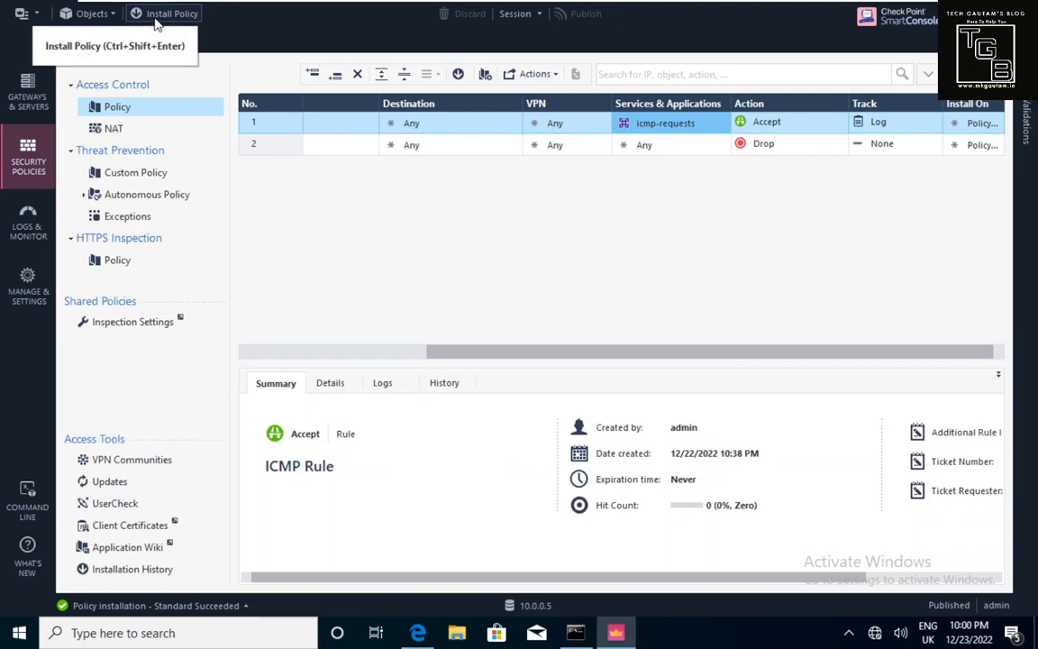
left_click(156, 22)
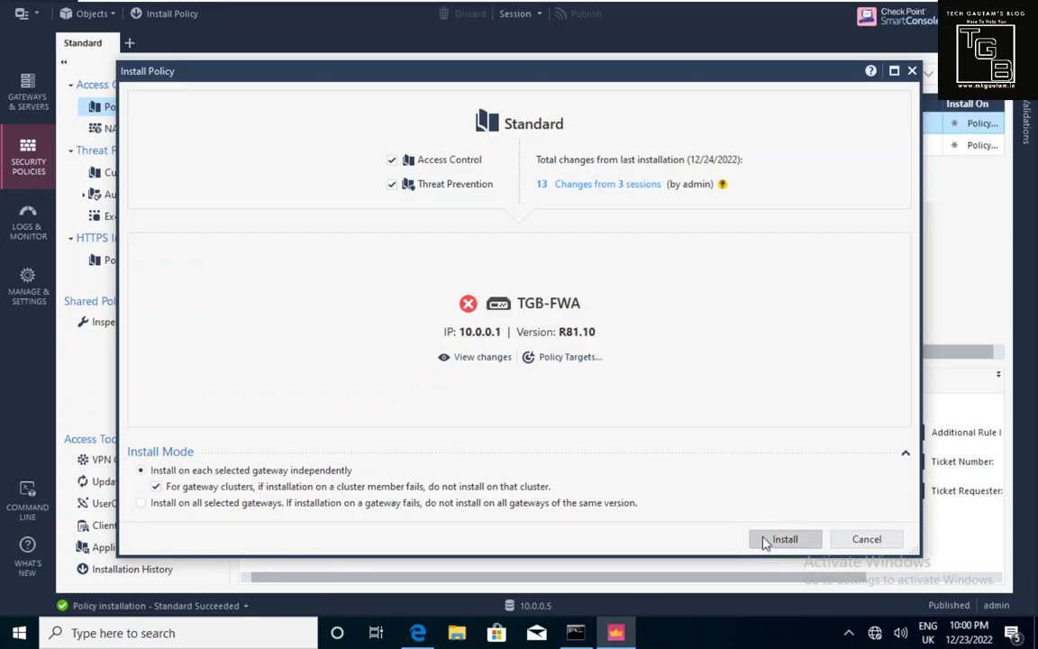
left_click(781, 539)
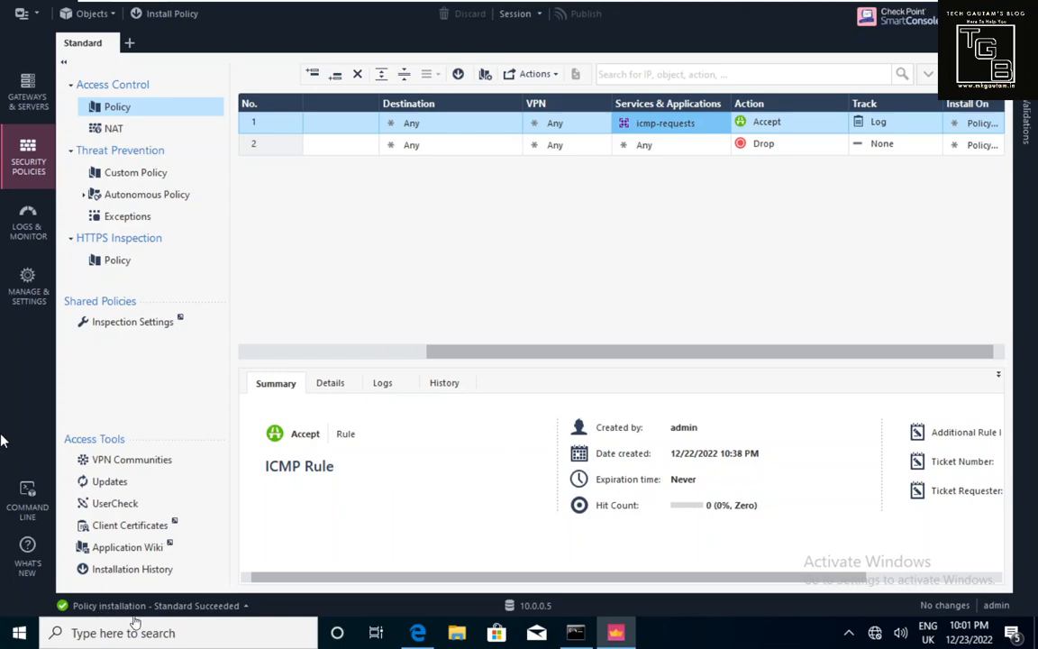
Check the details of the latest Standard policy installation, then TGB-FWA's status in the gateways list.
left_click(246, 607)
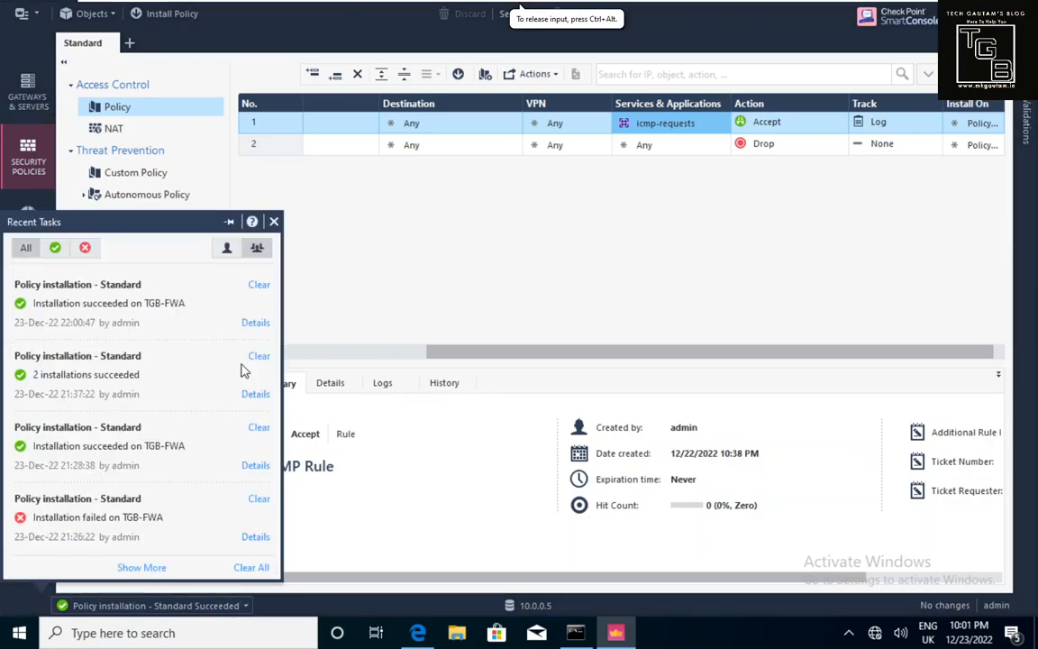
left_click(253, 324)
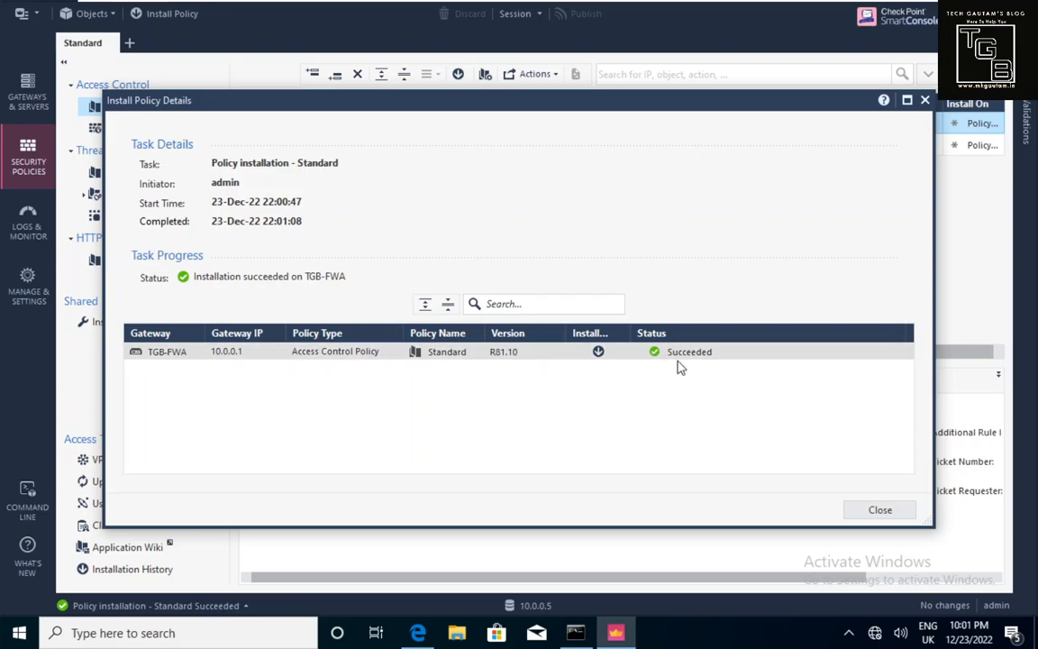
left_click(878, 510)
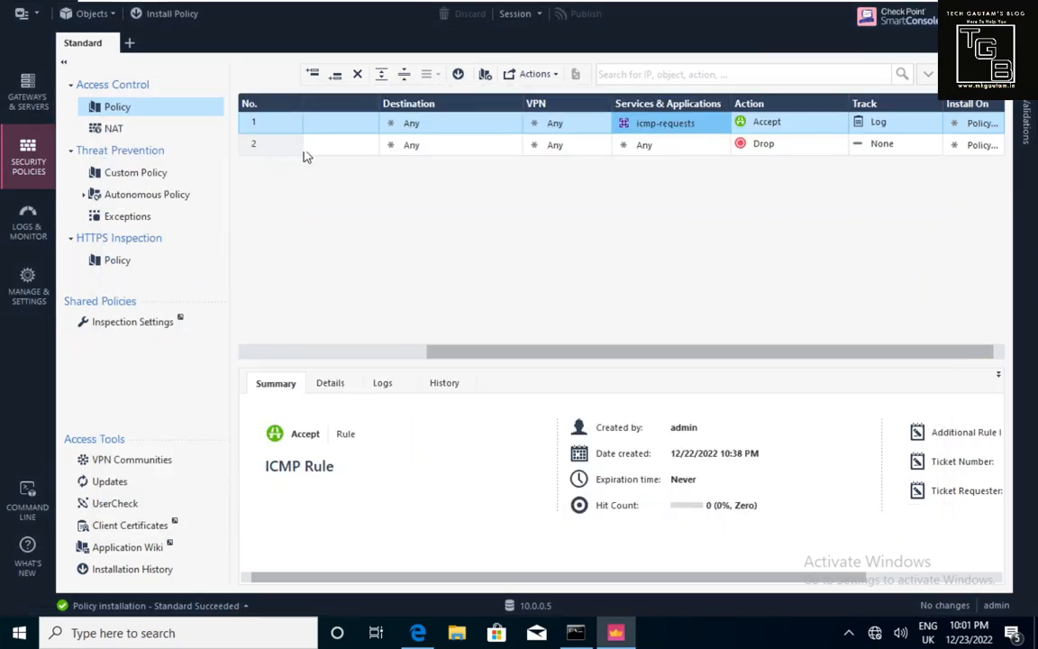
left_click(42, 94)
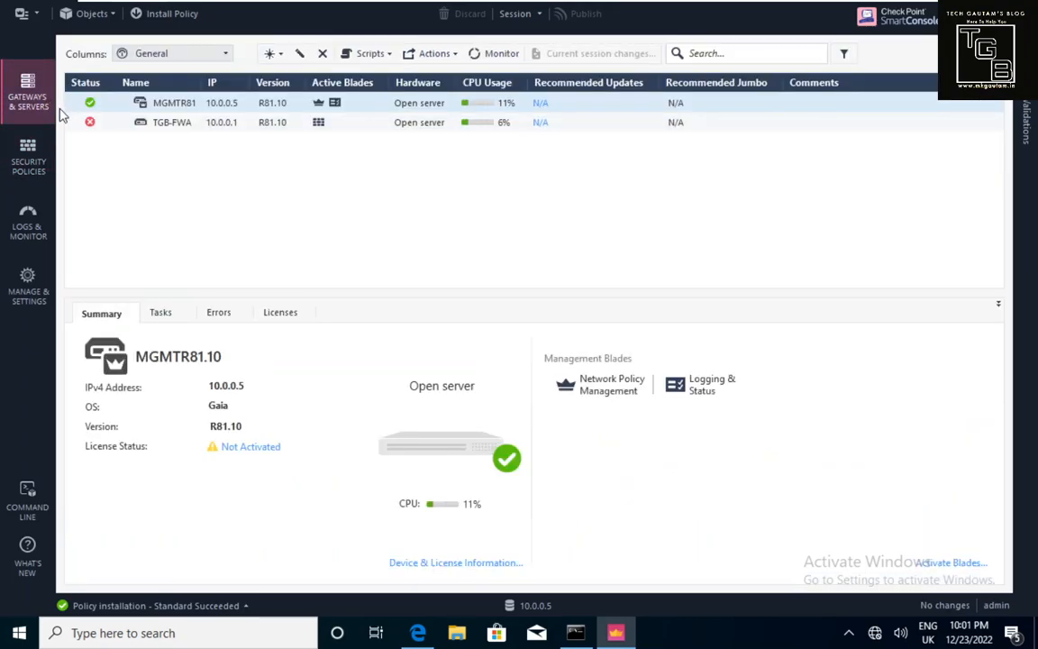
mouse_move(90, 127)
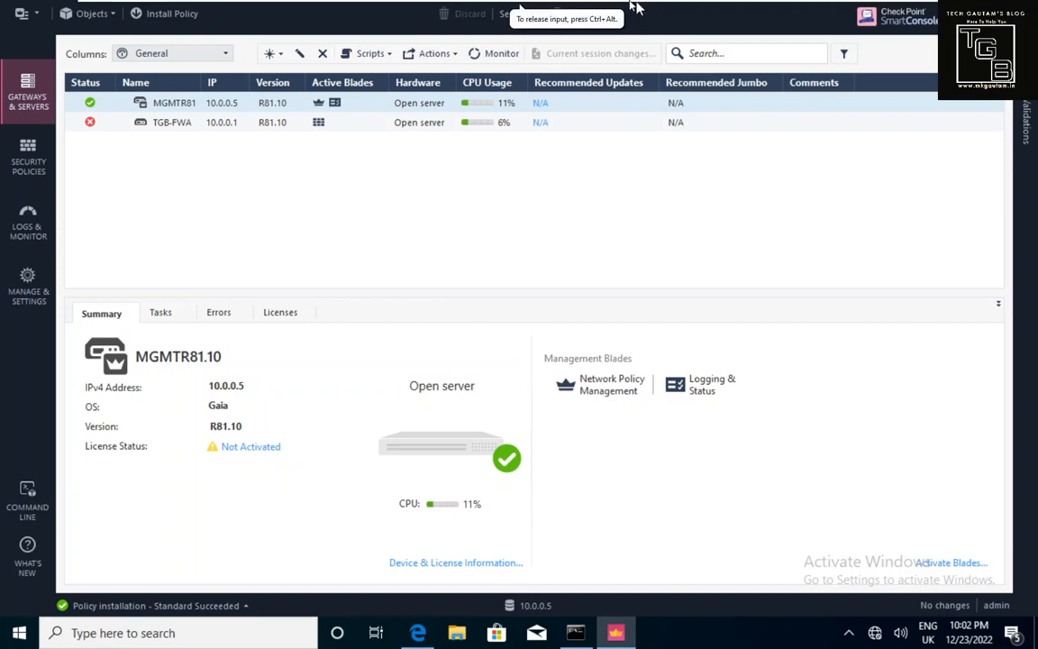
Switch to the TGB-FWB virtual machine's console and log in as admin with the account password.
mouse_move(572, 5)
left_click(730, 12)
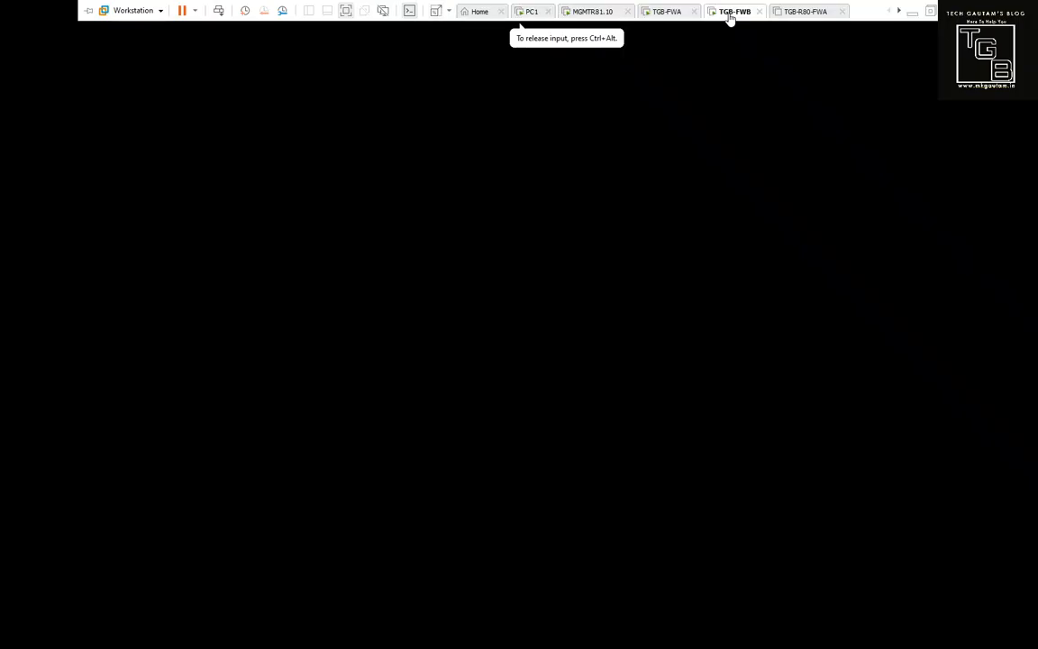
key("Return")
type("ad")
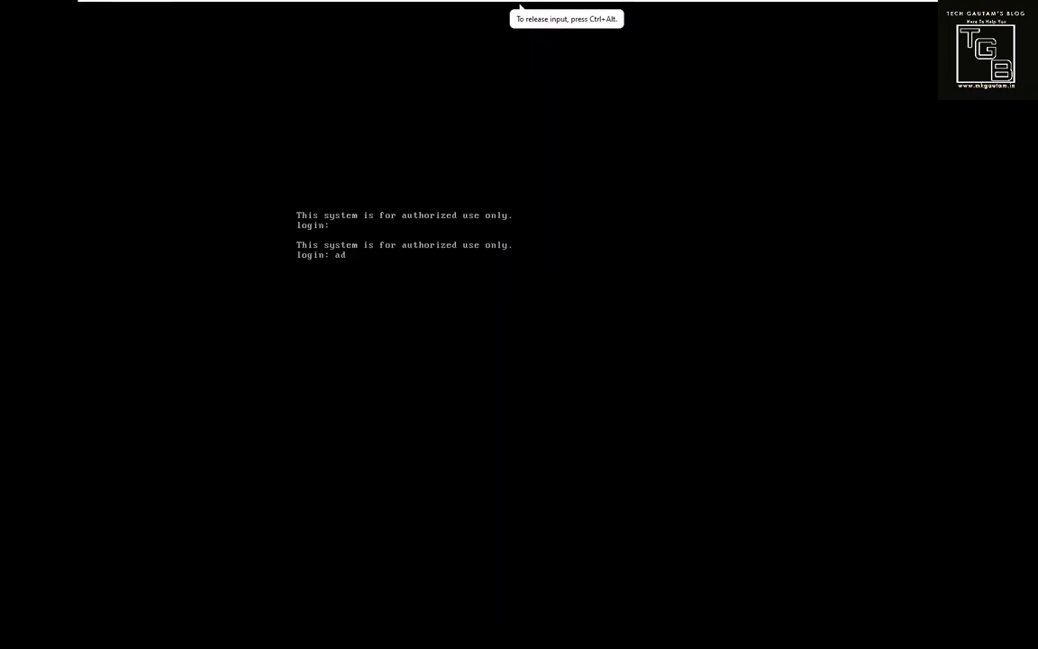
type("min")
key("Return")
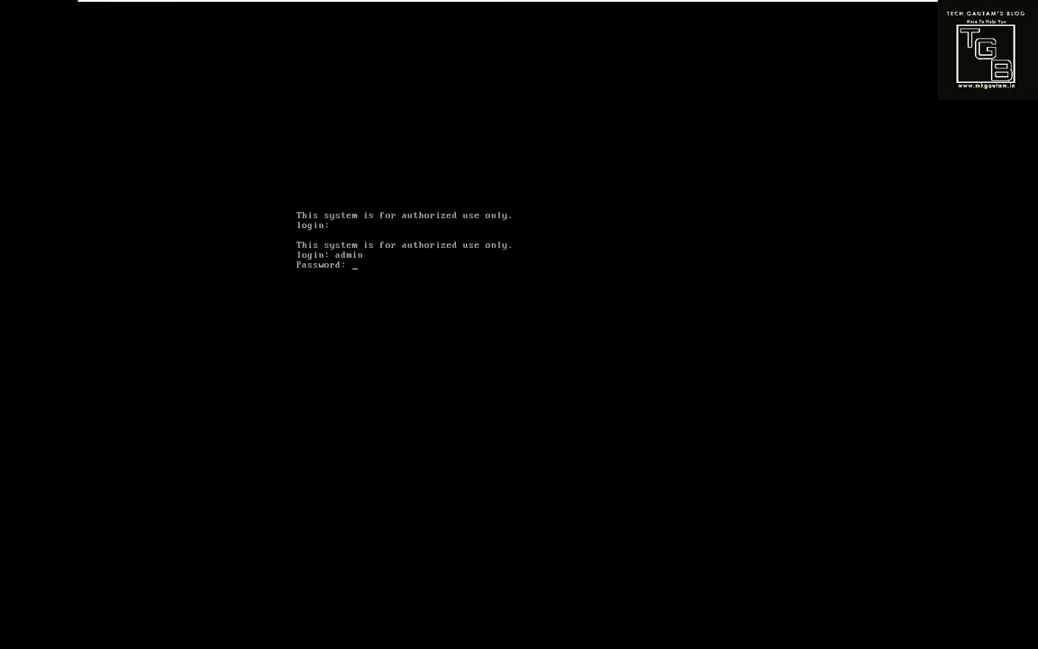
key("Return")
key("Return")
key("Return")
Examine TGB-FWB's interfaces from the command line: the eth0 details, the list of all interfaces, and the eth1 details.
type("shwo")
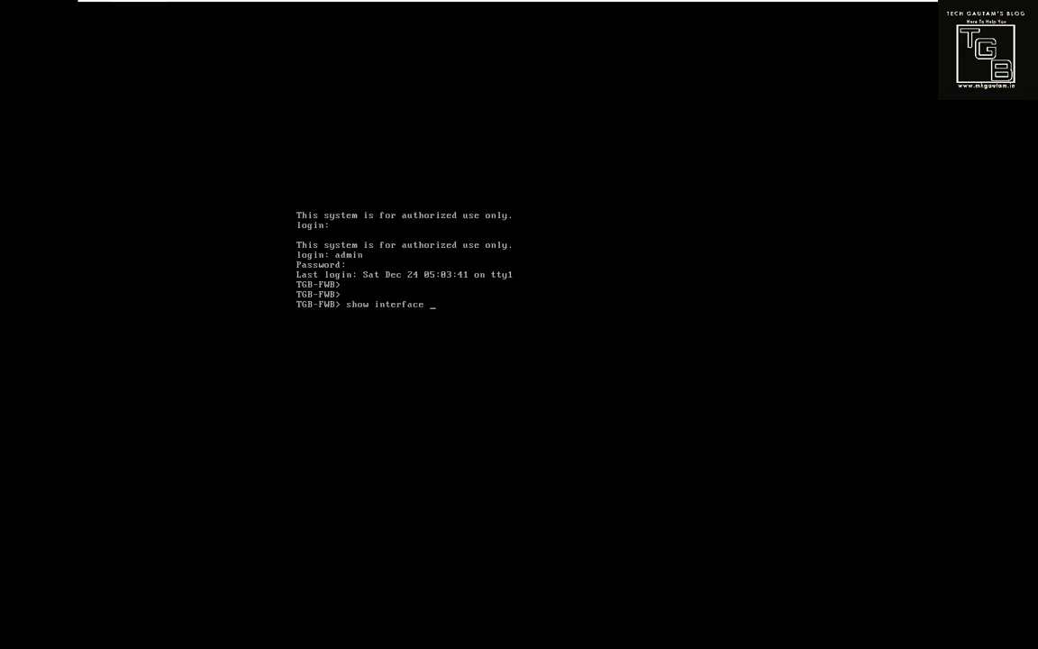
type("0")
key("Return")
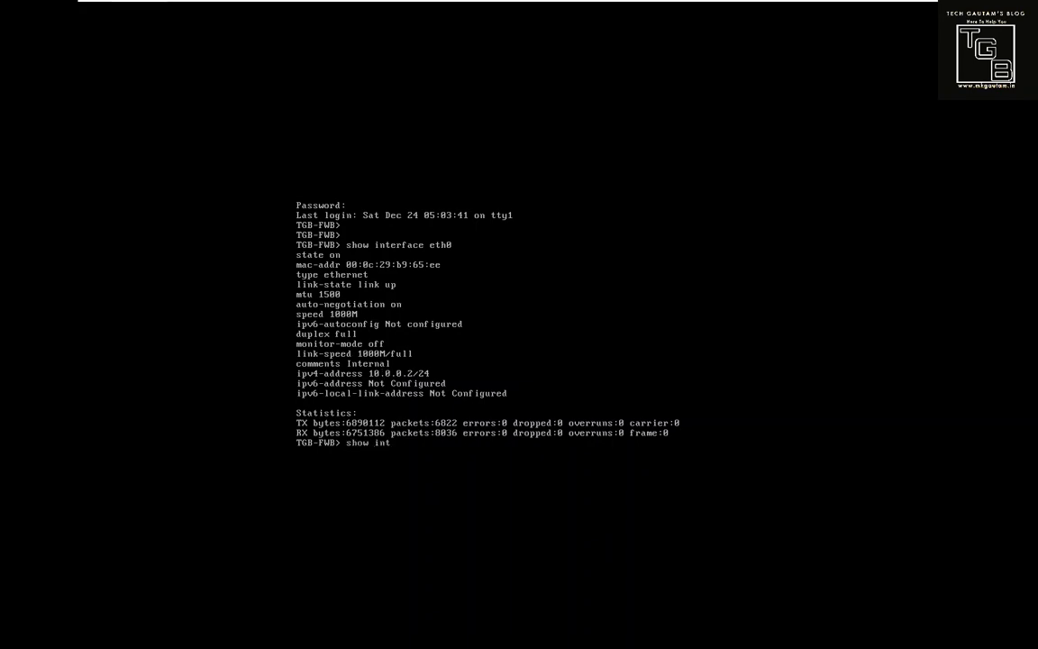
key("Return")
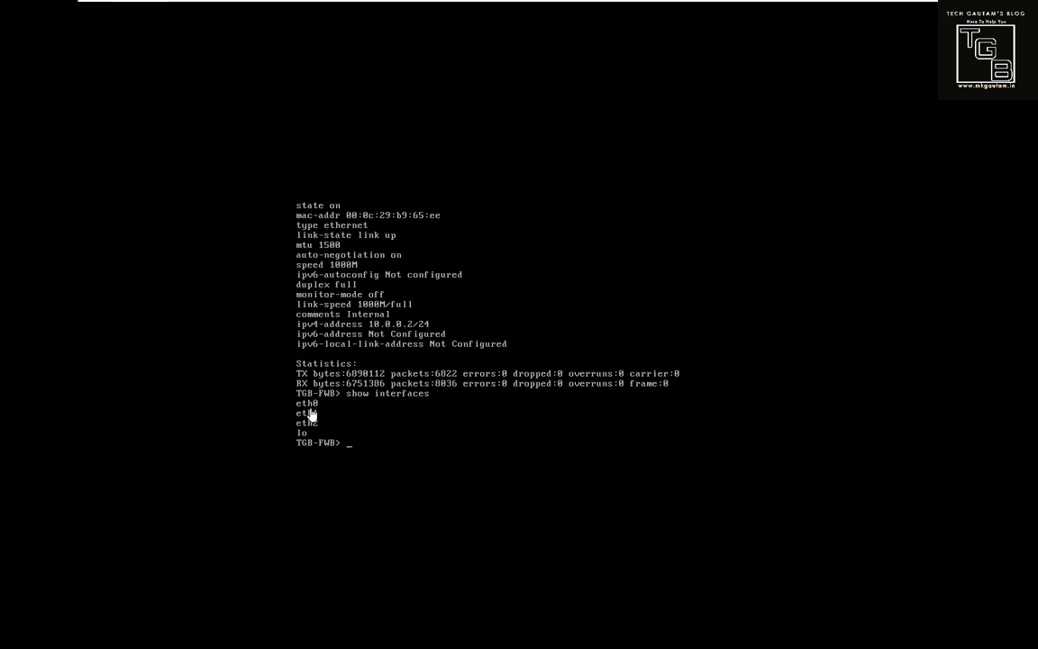
key("Up")
key("Return")
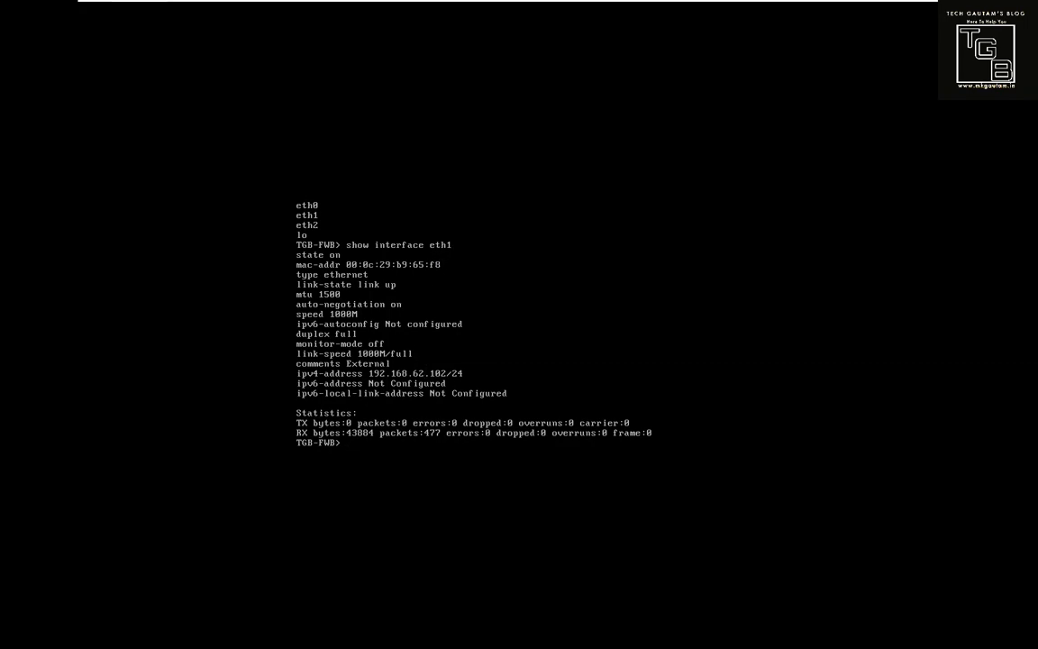
Show the eth2 interface details of TGB-FWB from the command line.
key("Up")
key("Return")
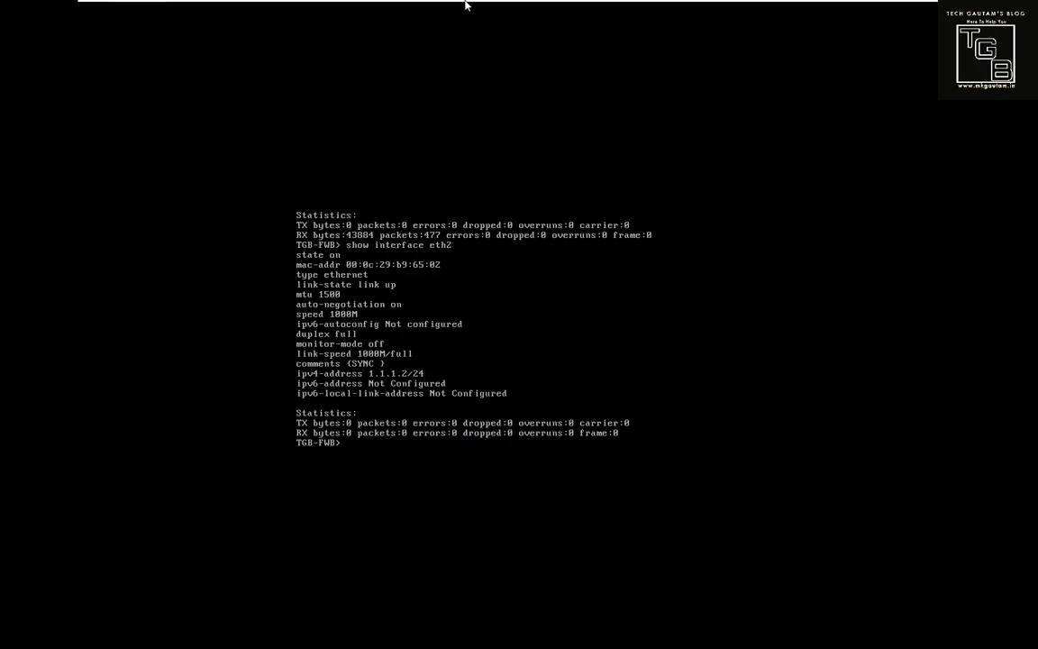
Switch to the TGB-FWA virtual machine's console and log in as admin with the account password.
mouse_move(585, 3)
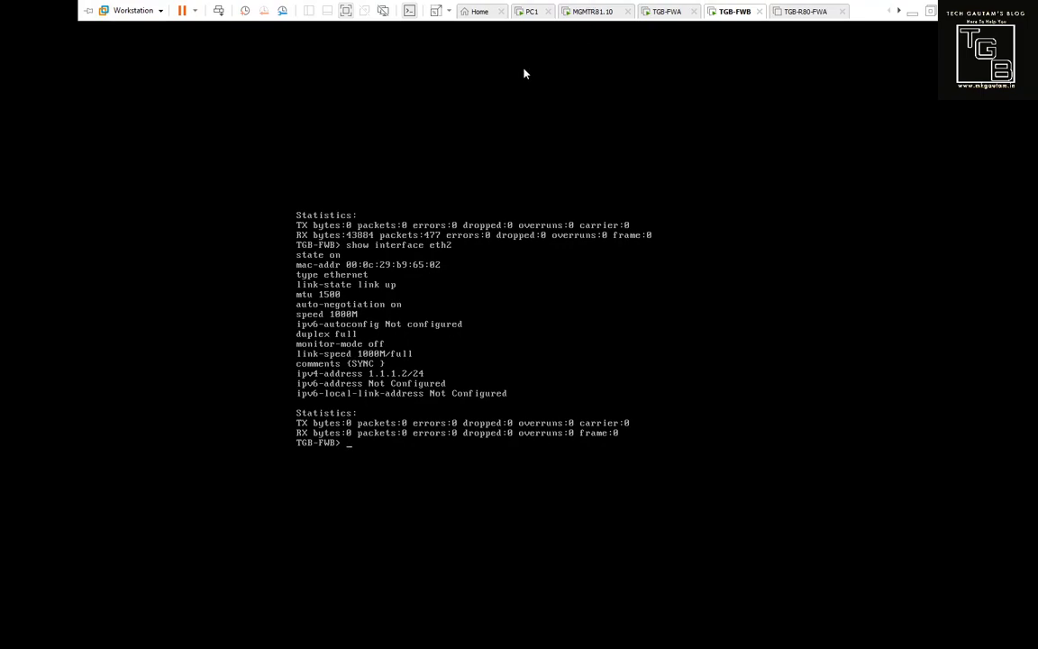
left_click(666, 11)
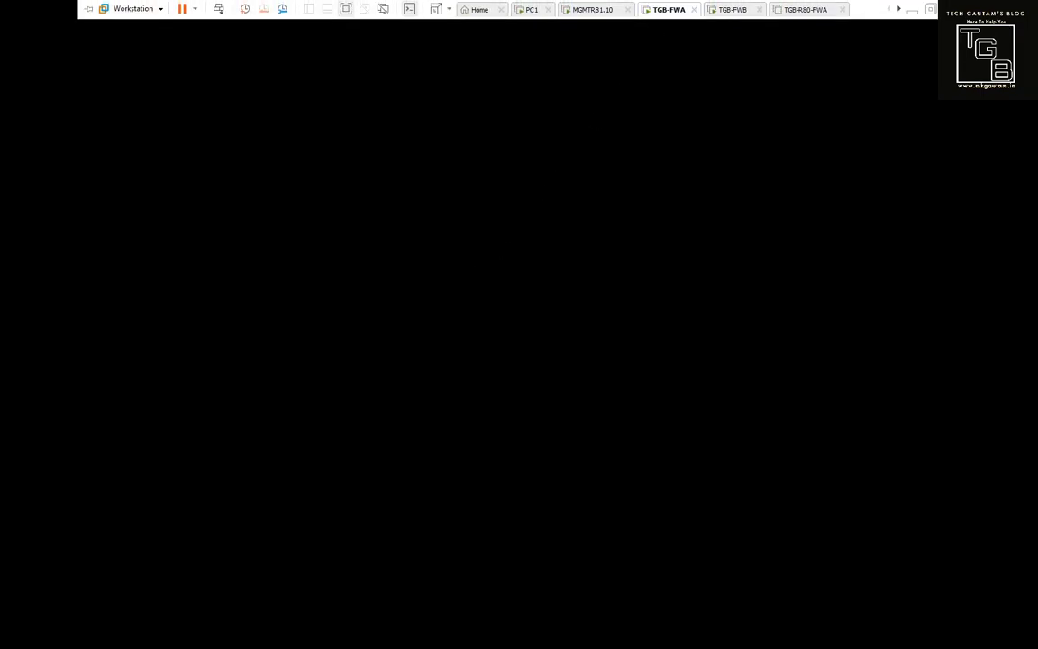
type("admi")
key("Return")
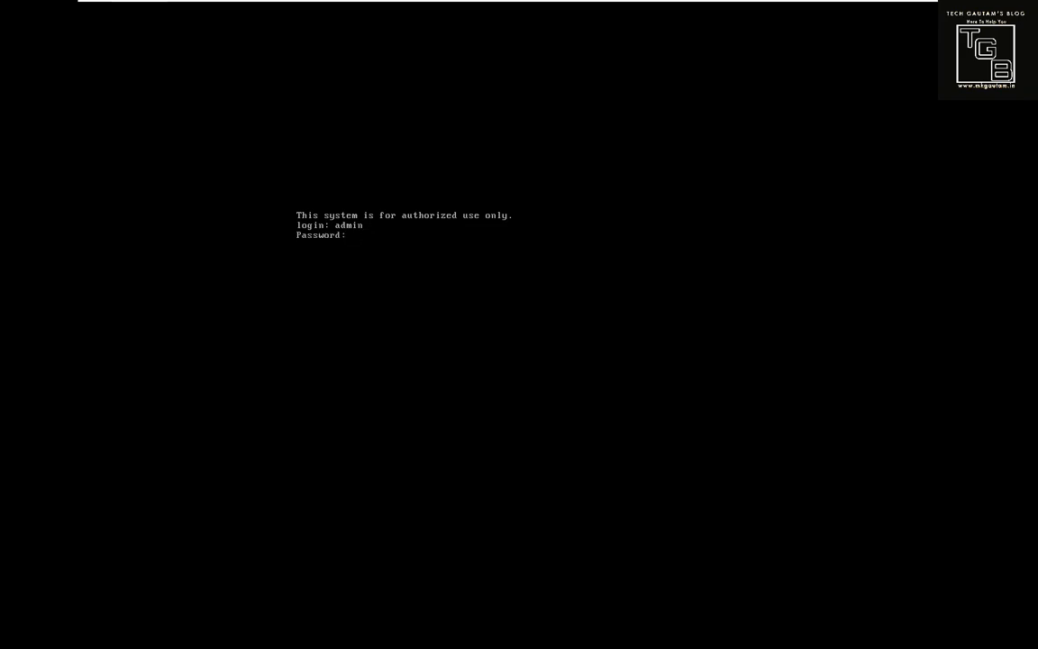
key("Return")
key("Return")
key("Return")
Show the eth2 interface details of TGB-FWA from the command line for comparison with TGB-FWB.
type("show interface eth")
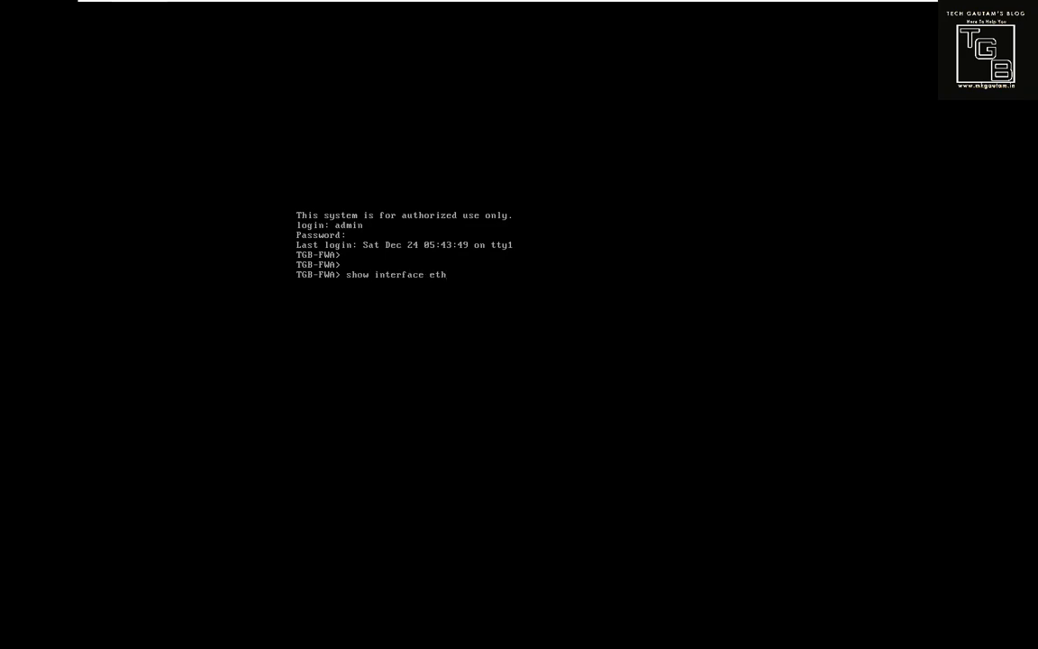
type("2")
key("Return")
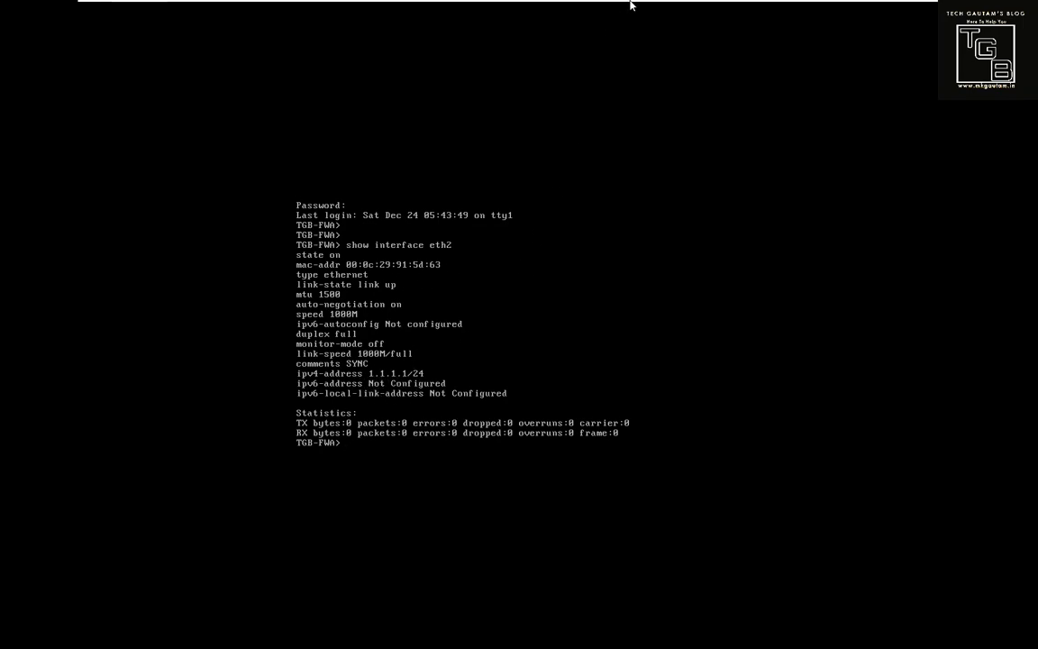
Look at TGB-FWB's console once more, and return to SmartConsole on the PC1 virtual machine.
mouse_move(629, 5)
left_click(734, 11)
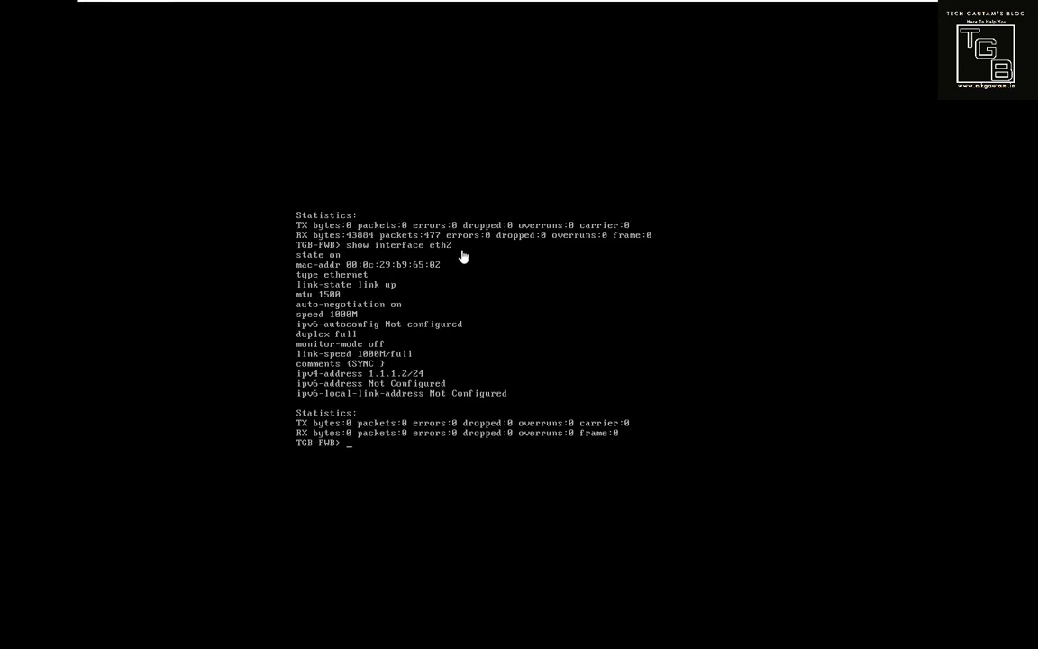
mouse_move(594, 7)
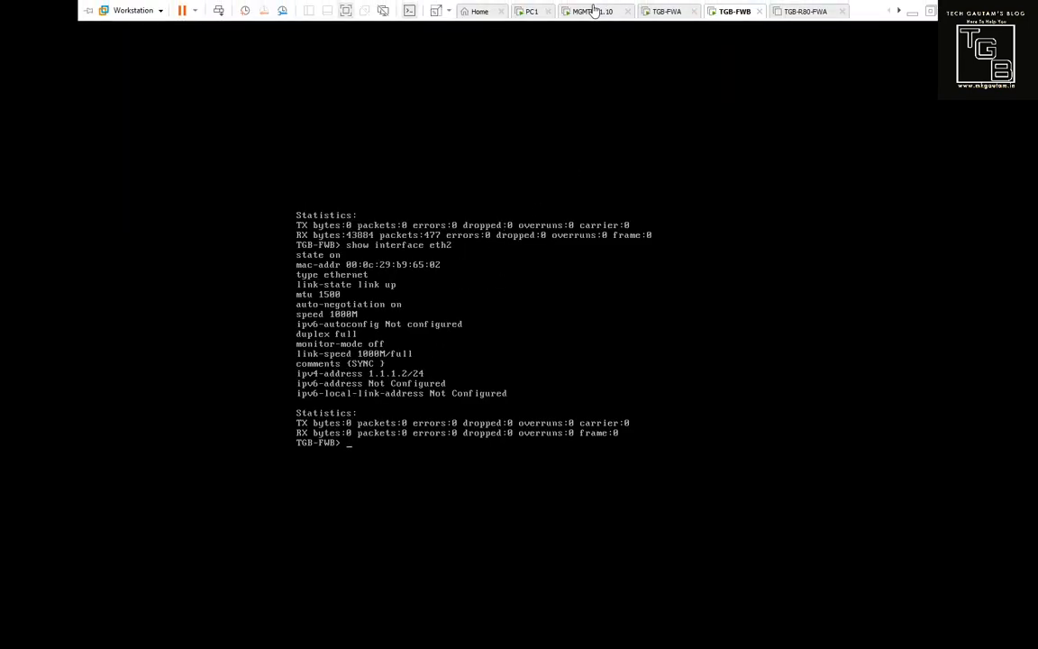
left_click(533, 13)
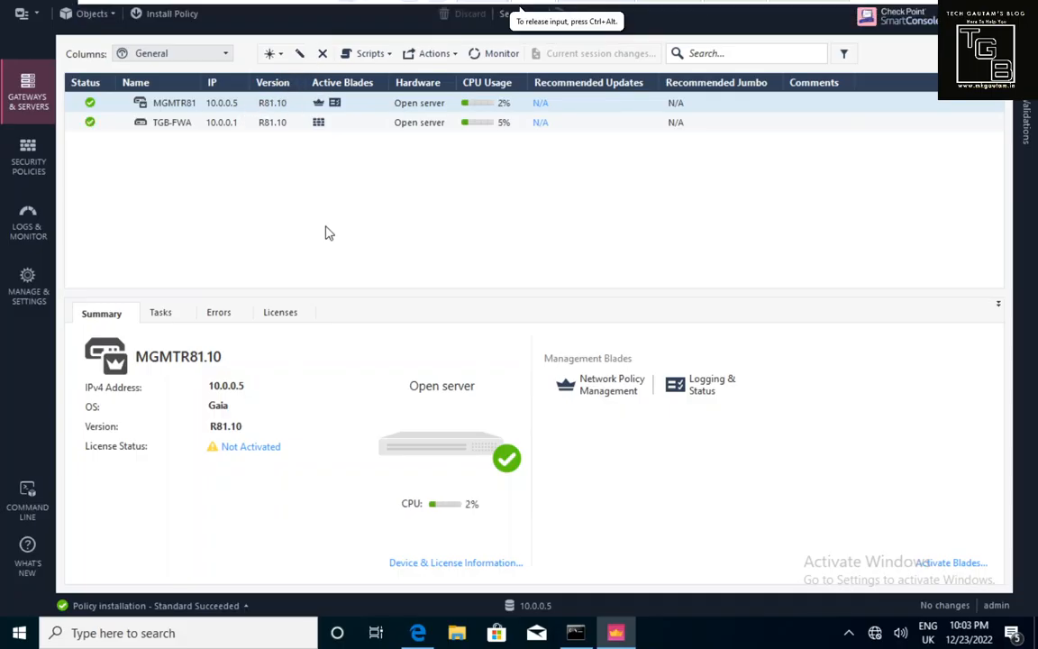
left_click(280, 56)
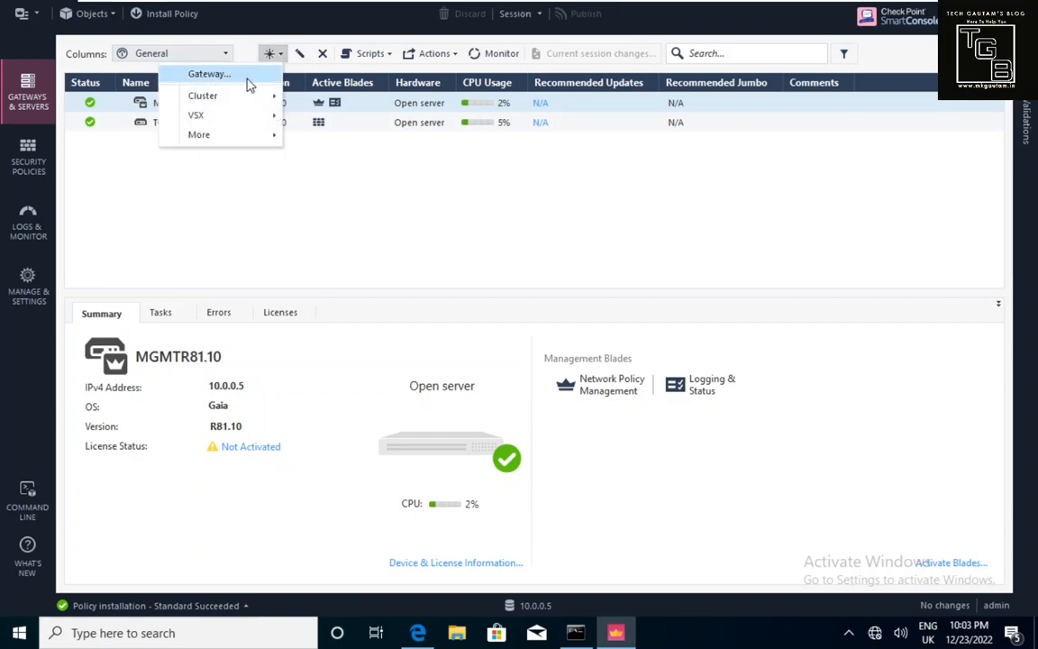
left_click(216, 75)
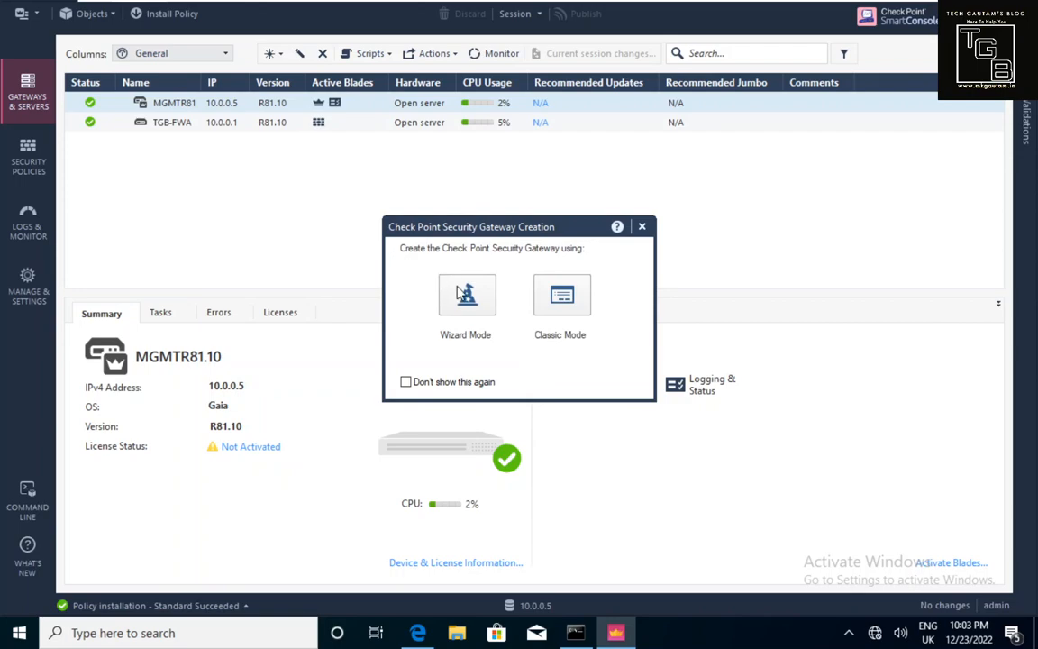
left_click(462, 293)
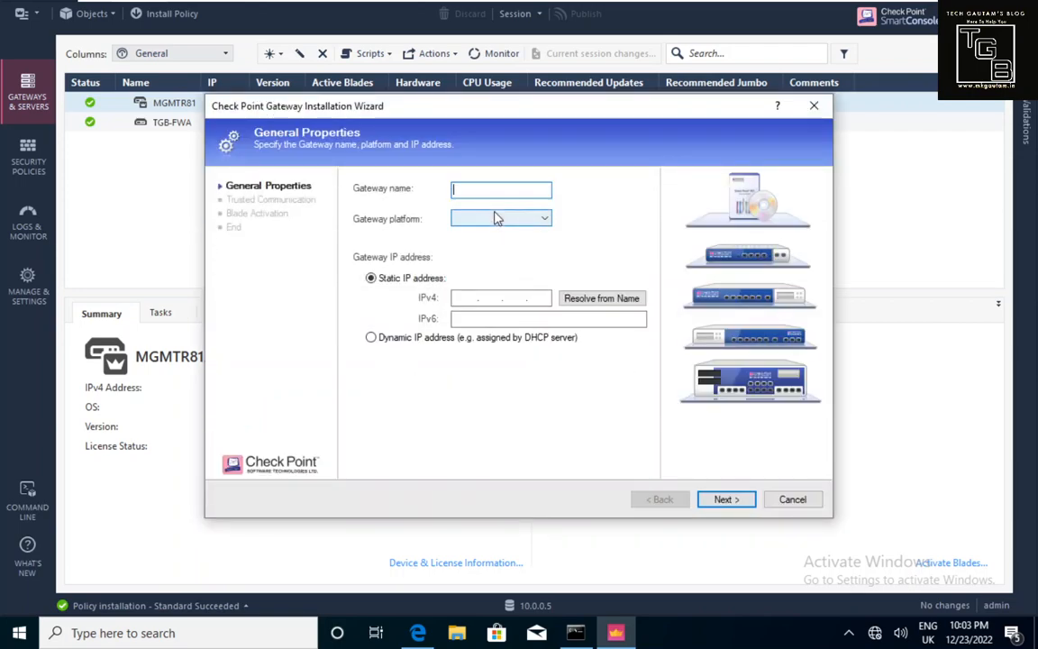
left_click(789, 499)
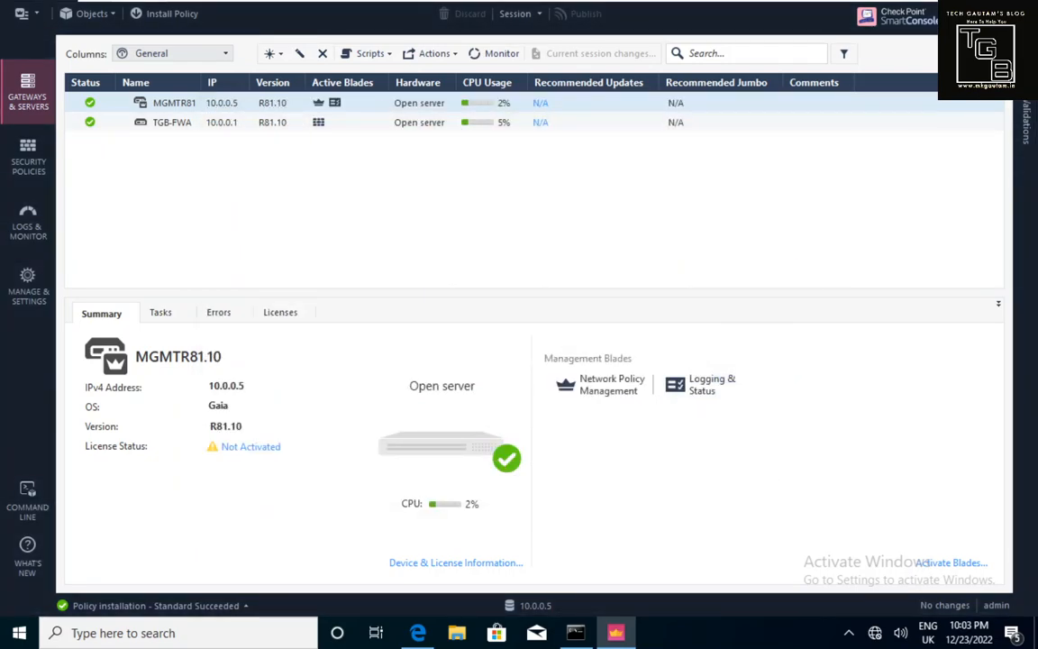
left_click(281, 55)
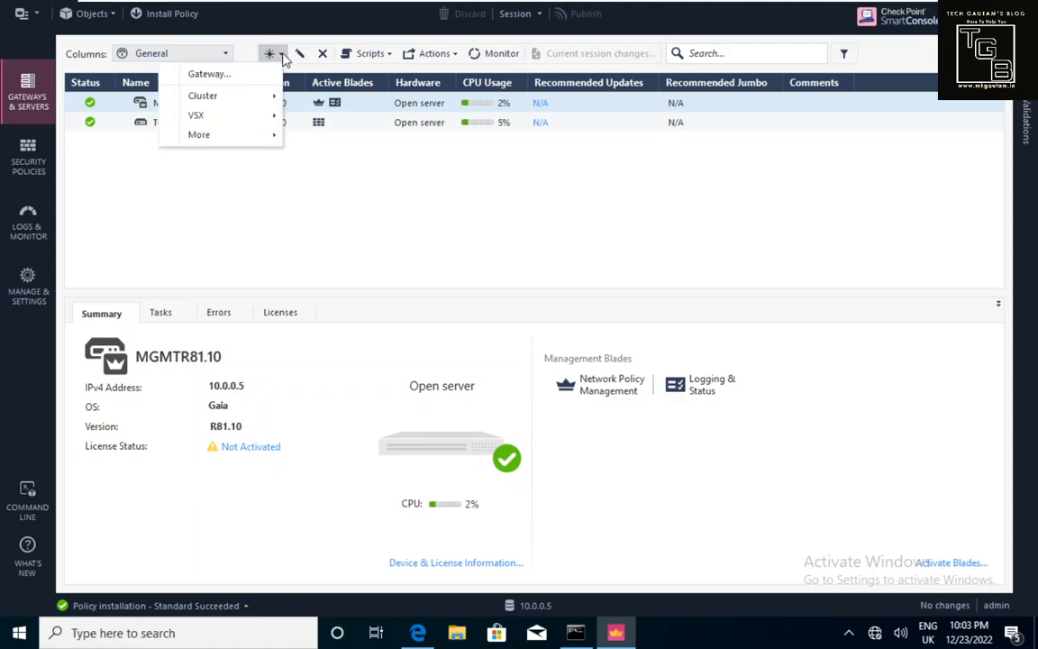
left_click(258, 74)
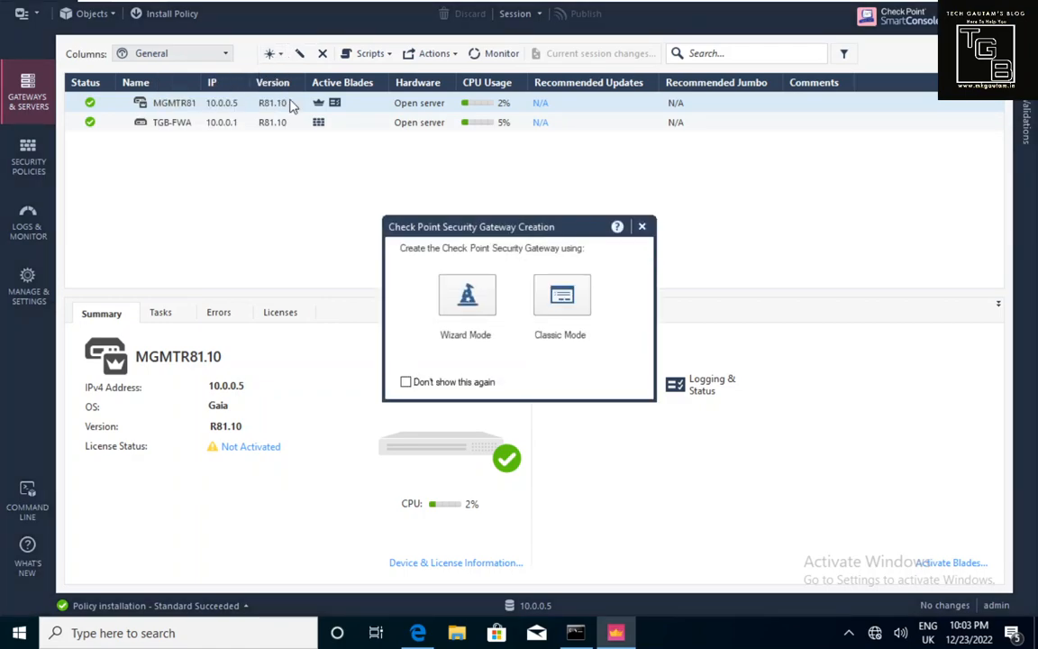
left_click(571, 314)
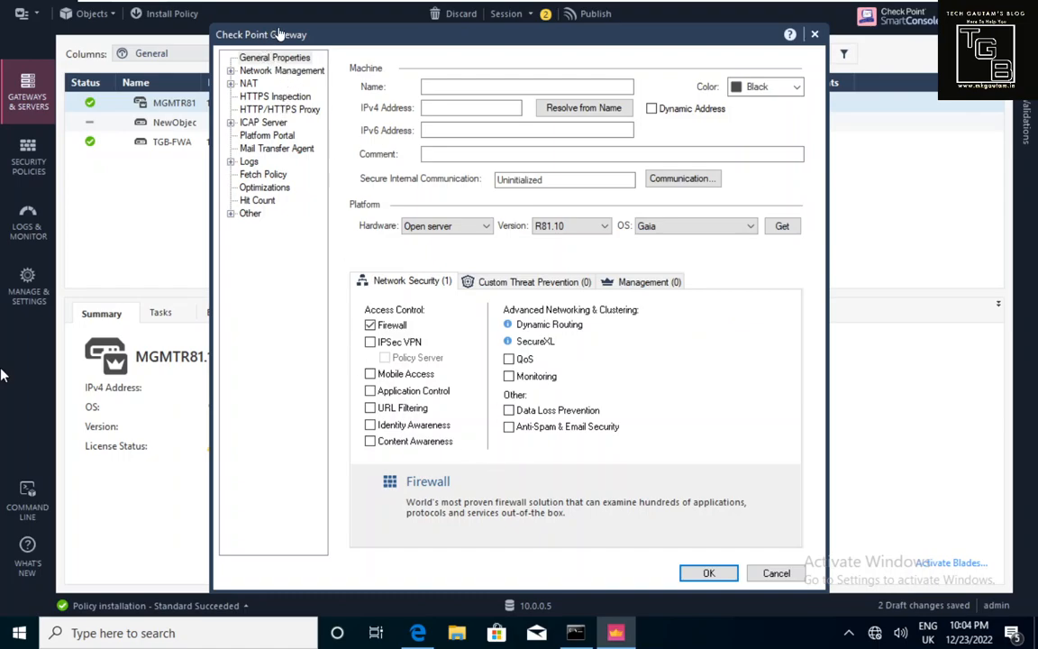
left_click(438, 87)
left_click(438, 106)
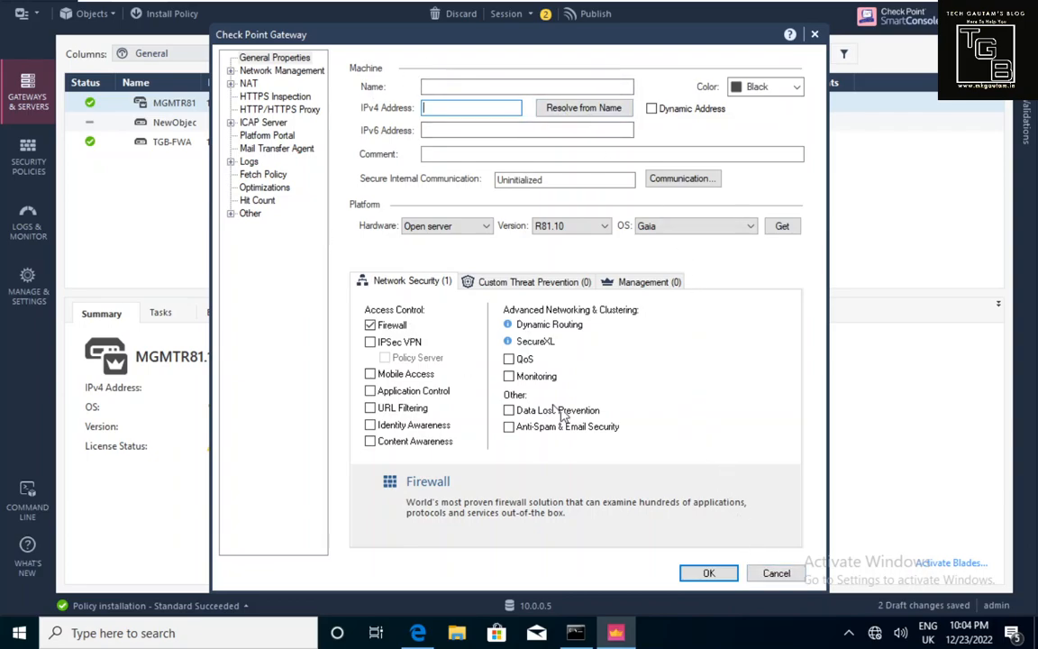
left_click(770, 577)
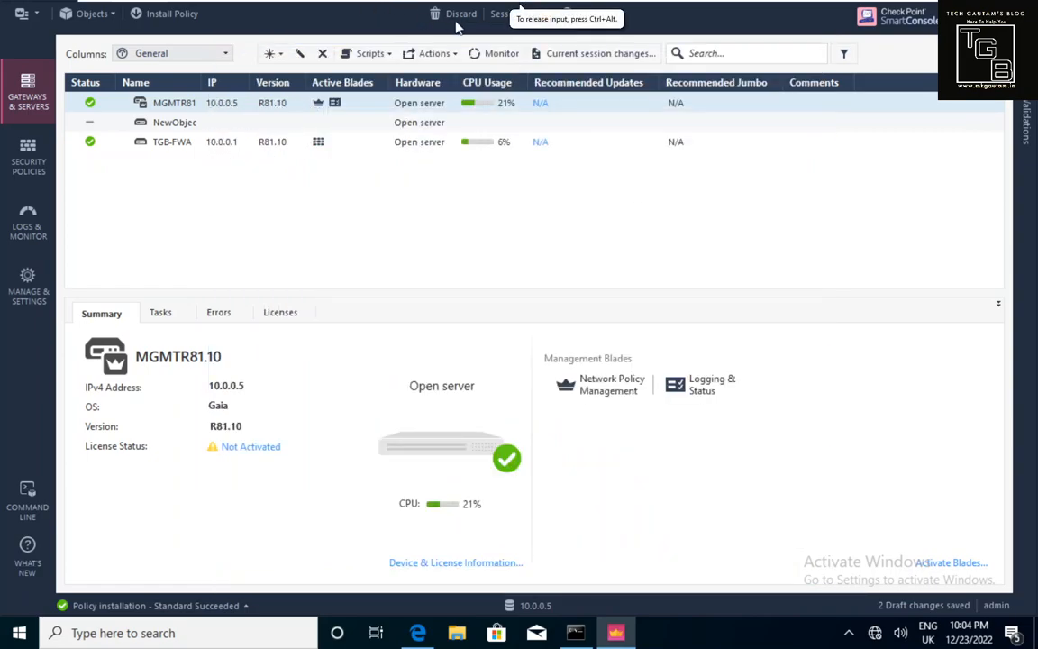
Start a new gateway in Wizard Mode, named TGB-FWB with the static IPv4 address 10.0.0.2.
left_click(274, 58)
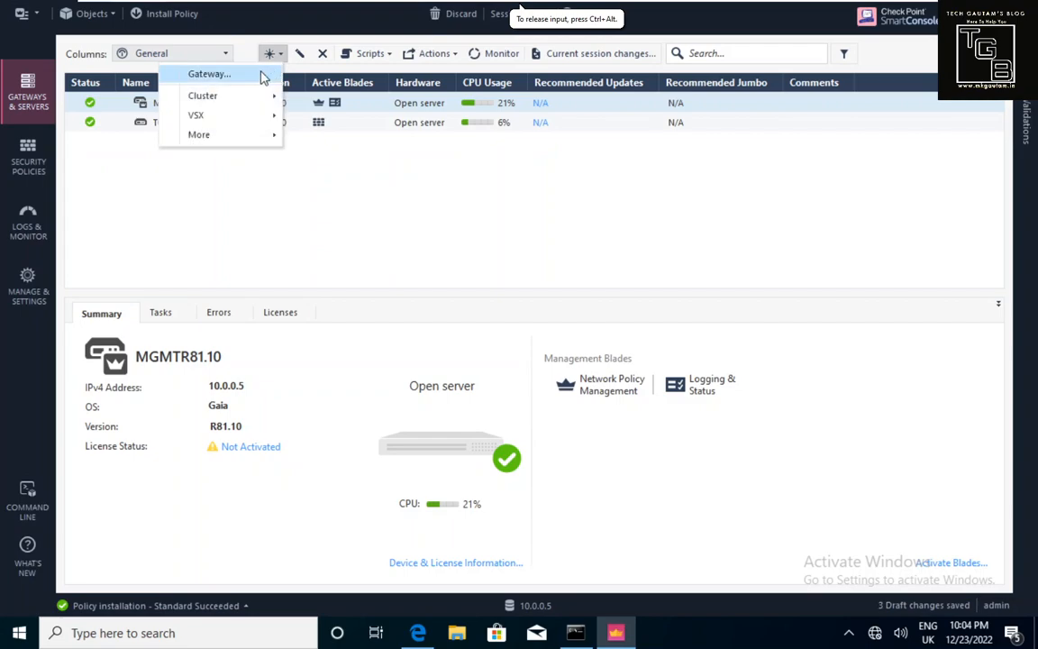
left_click(258, 78)
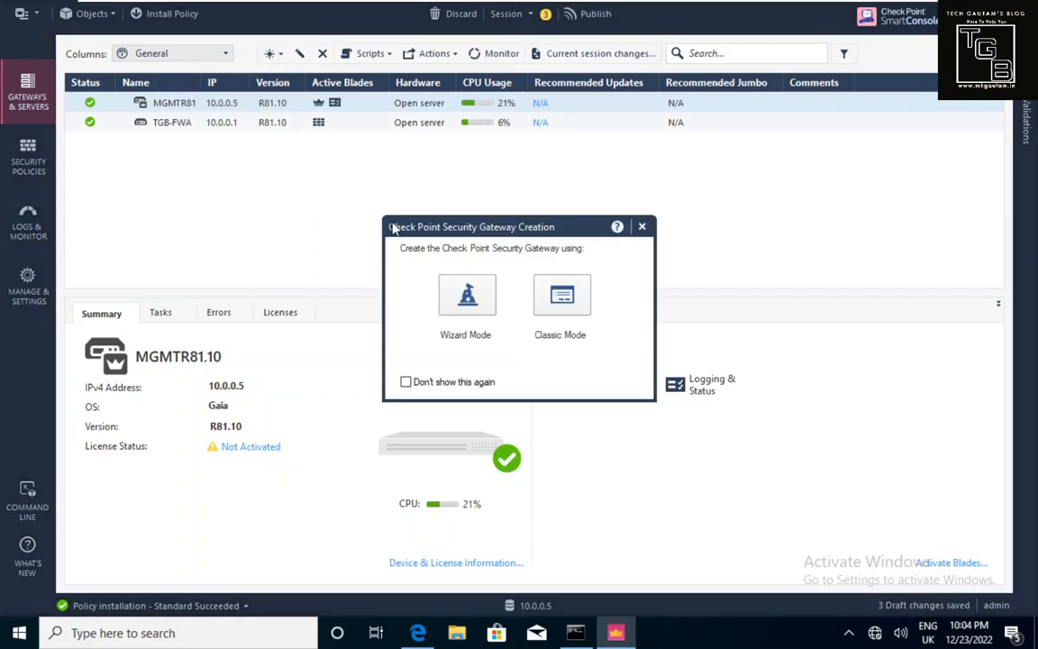
left_click(467, 297)
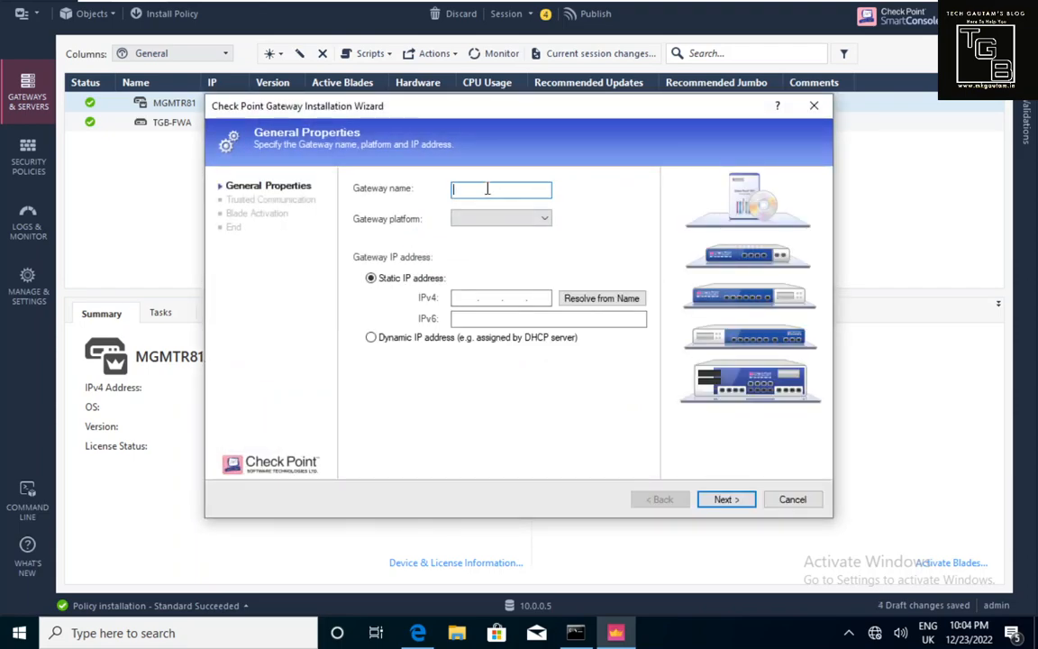
type("TGB-FWB")
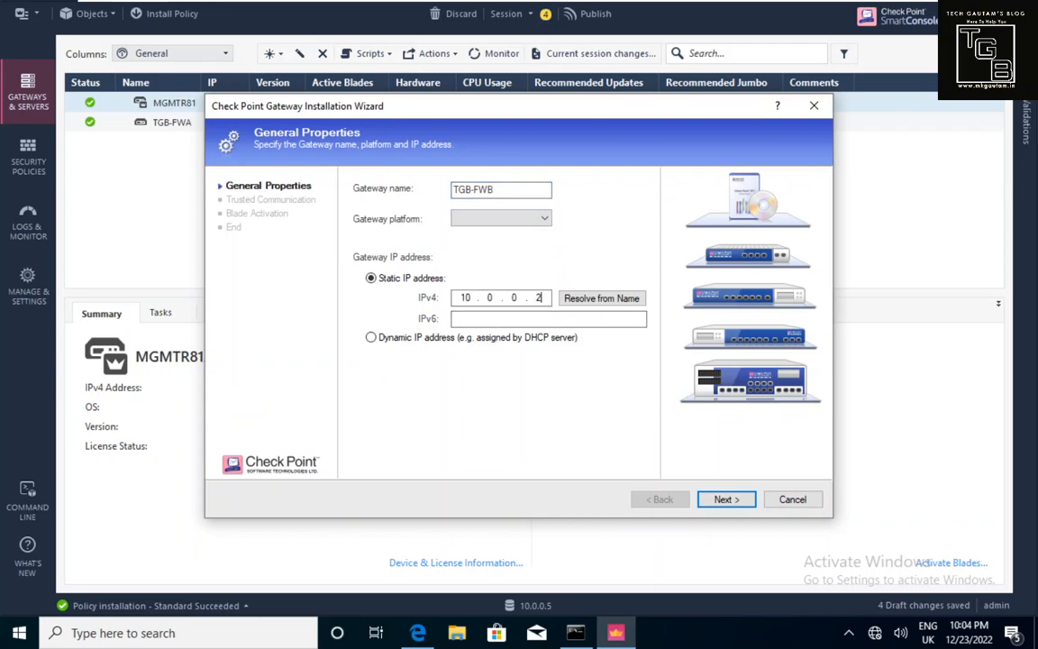
left_click(732, 502)
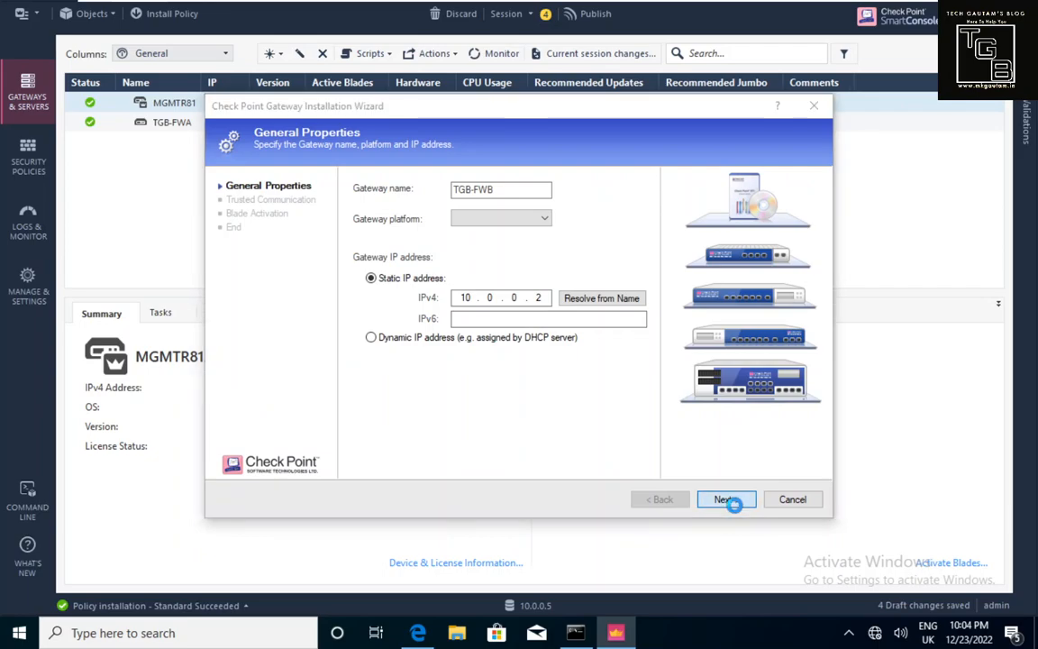
left_click(613, 374)
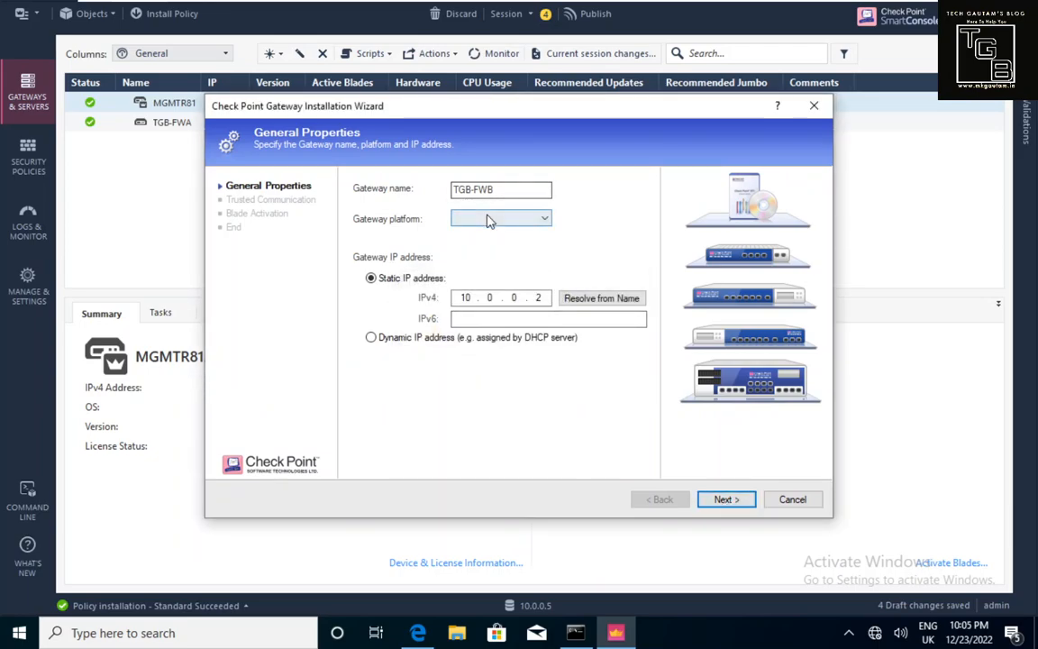
Set the gateway platform to Open server and proceed to the trusted communication page.
left_click(487, 221)
scroll(527, 405, "down", 3)
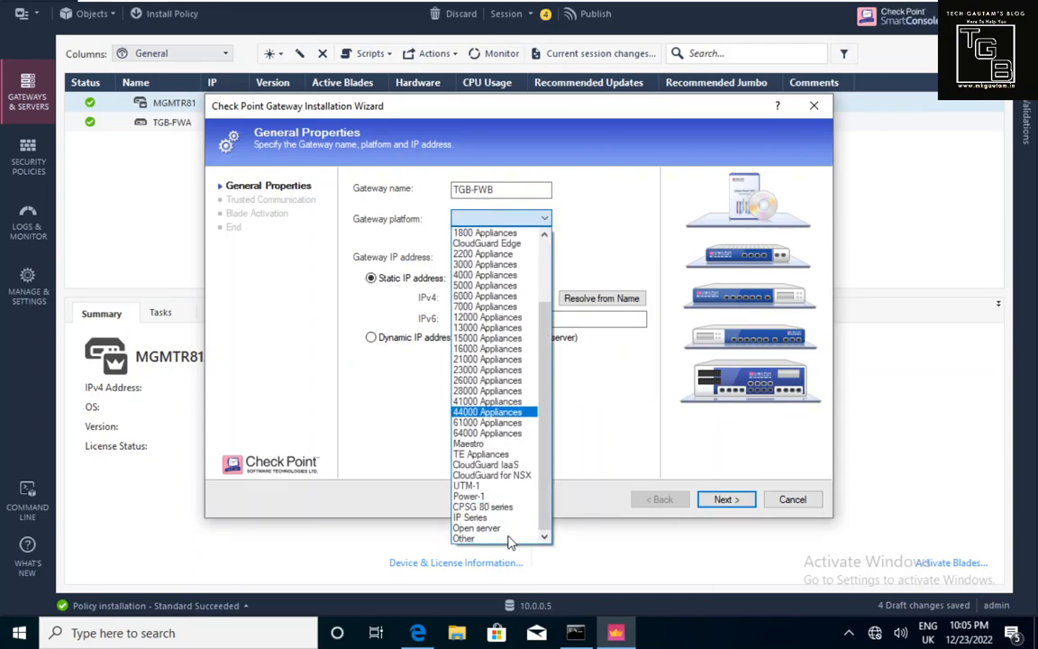
left_click(491, 528)
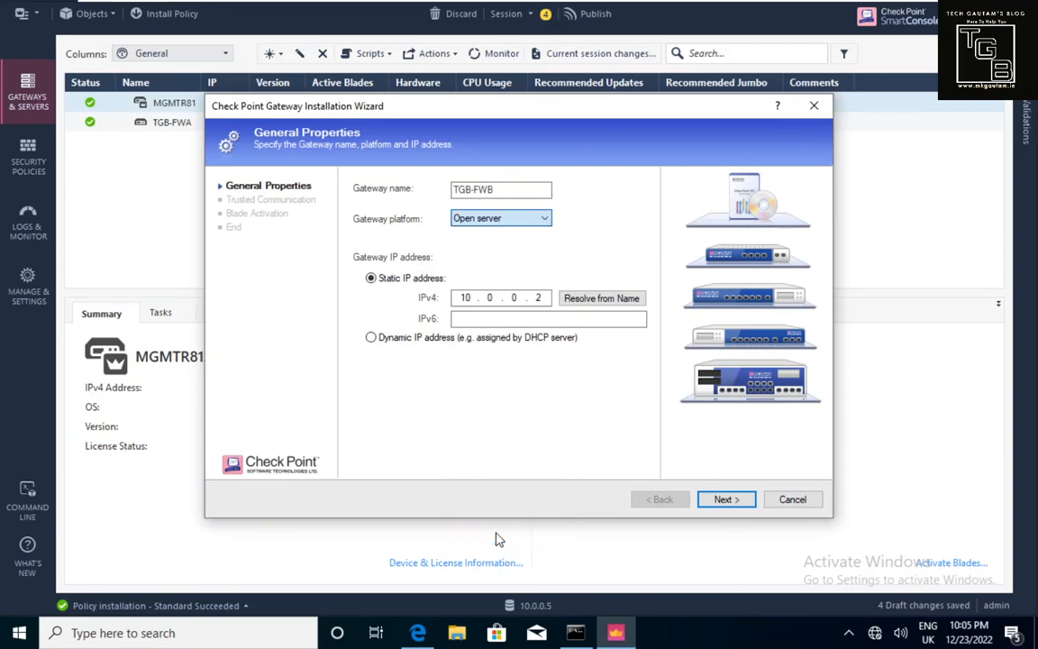
left_click(728, 501)
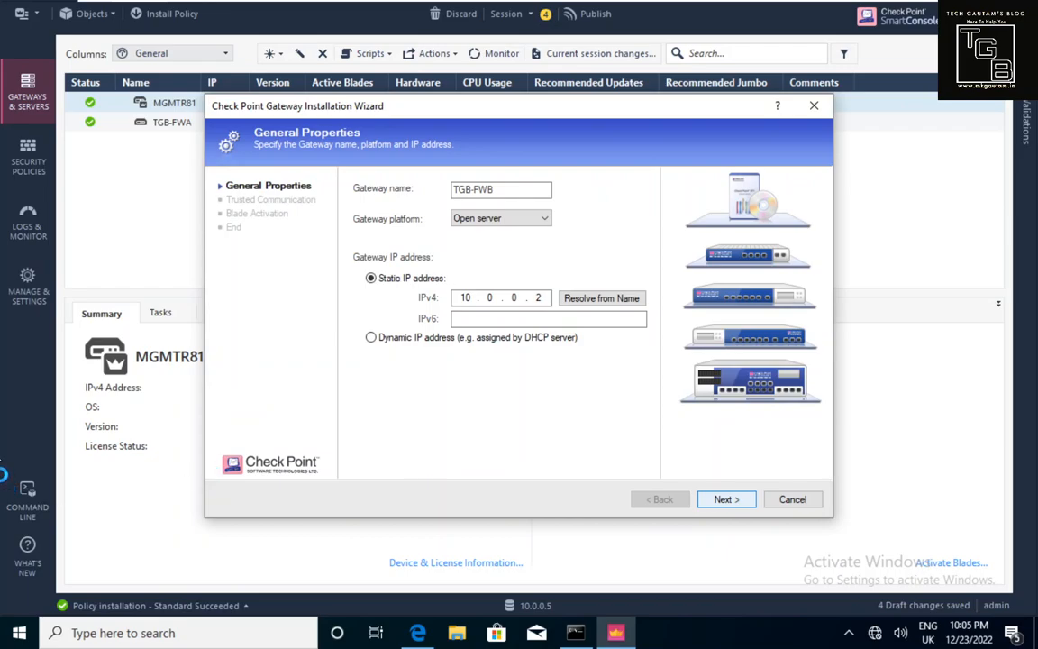
Try to initiate trusted communication with TGB-FWB using the one-time password.
left_click(521, 317)
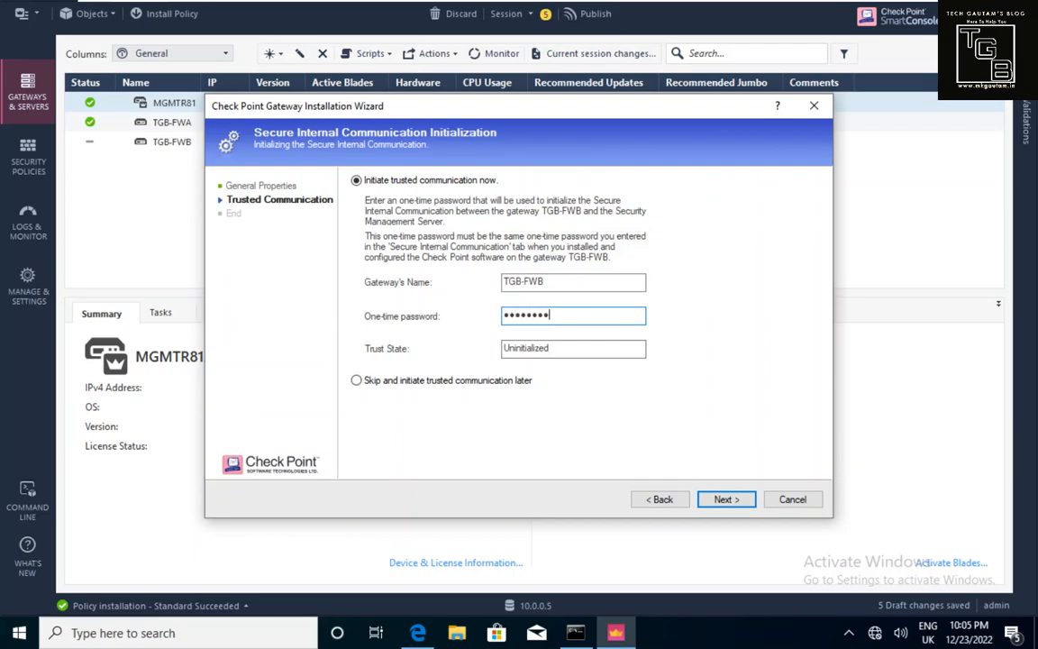
left_click(726, 499)
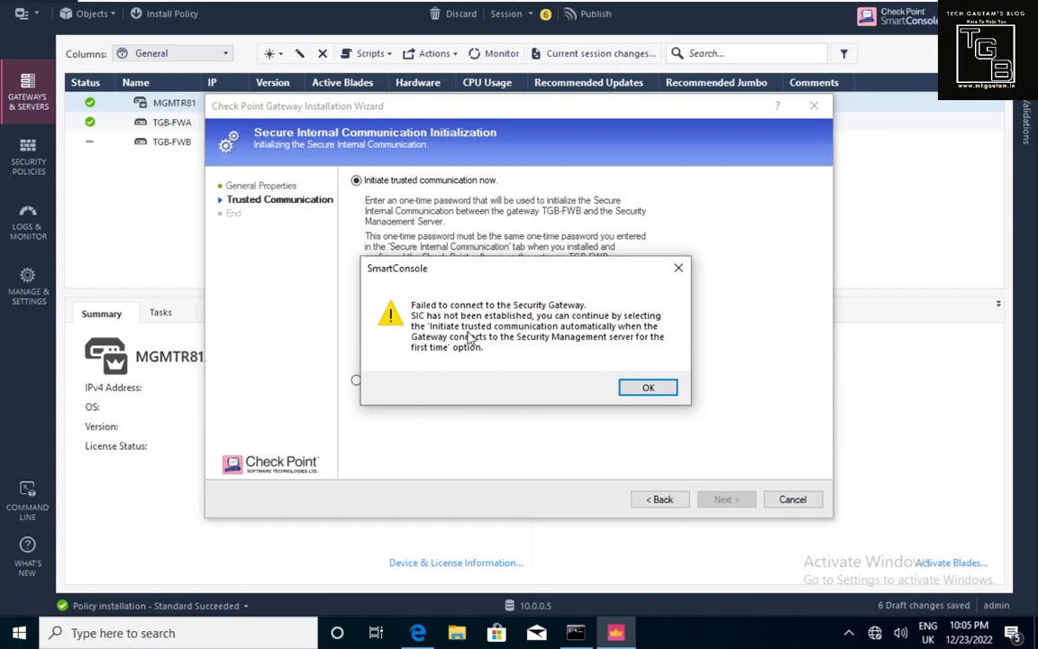
left_click(630, 394)
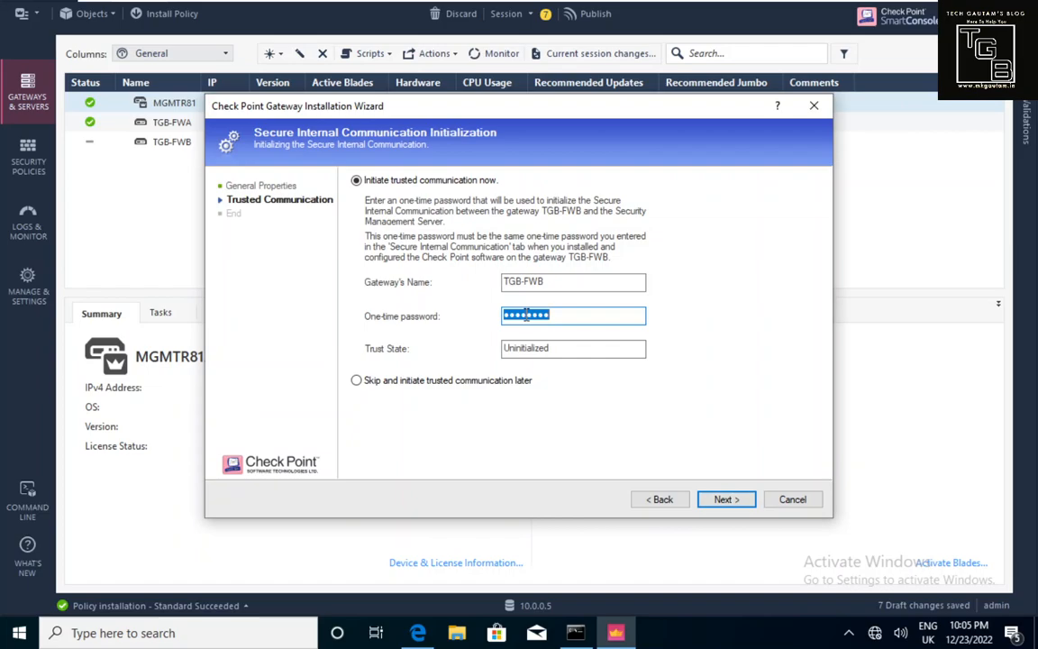
Re-enter the one-time password to establish trust with TGB-FWB, close the retrieved topology and proceed to the wizard's configuration summary.
type("v")
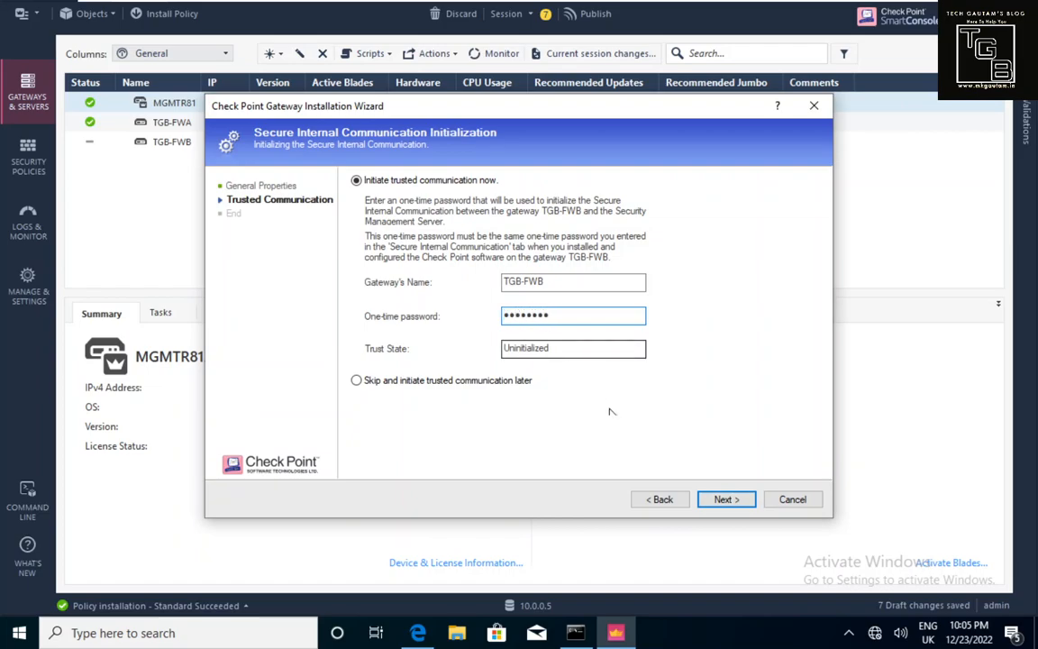
left_click(714, 504)
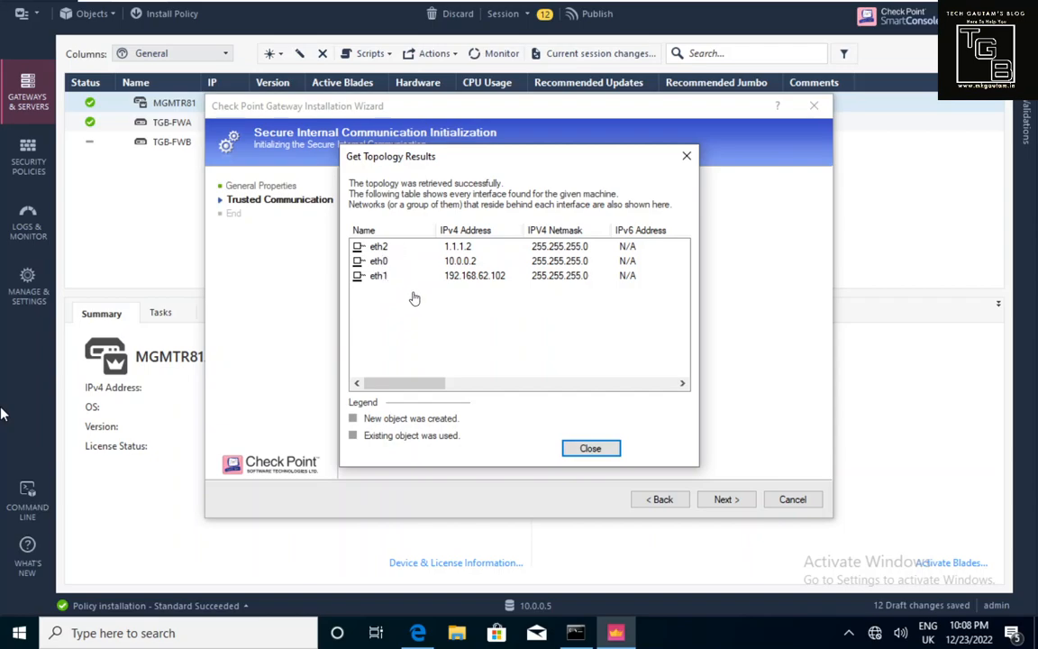
left_click(599, 452)
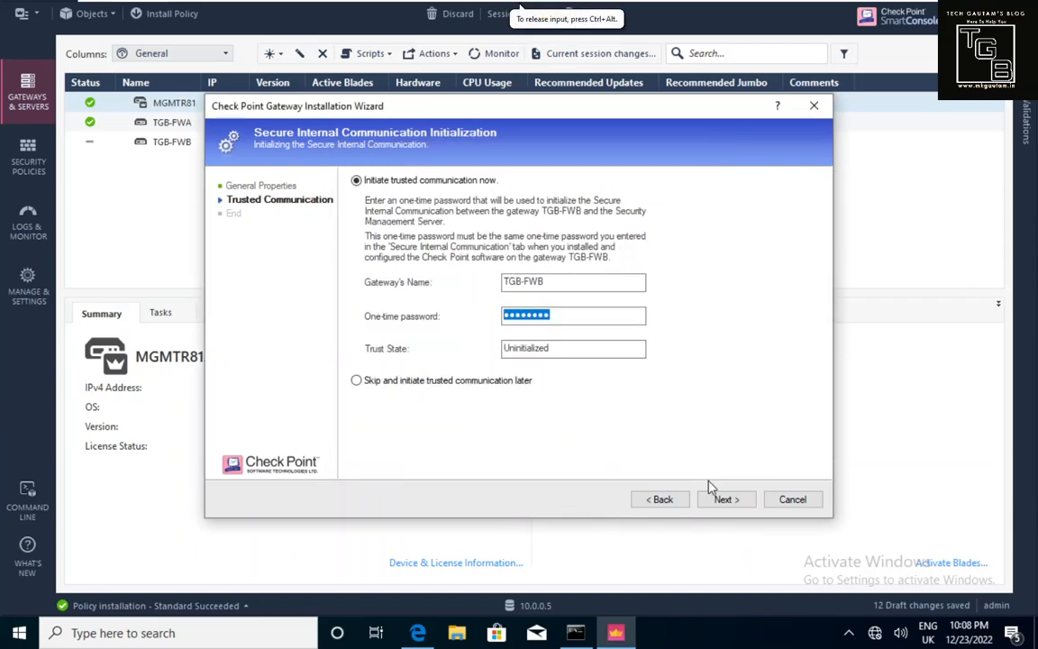
left_click(731, 501)
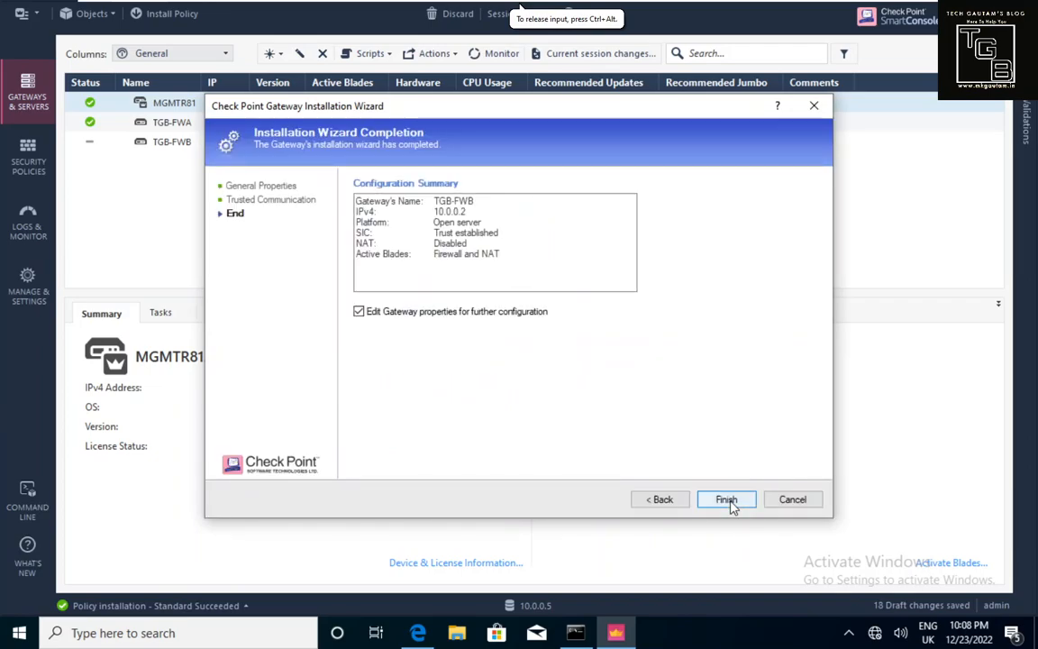
left_click(460, 205)
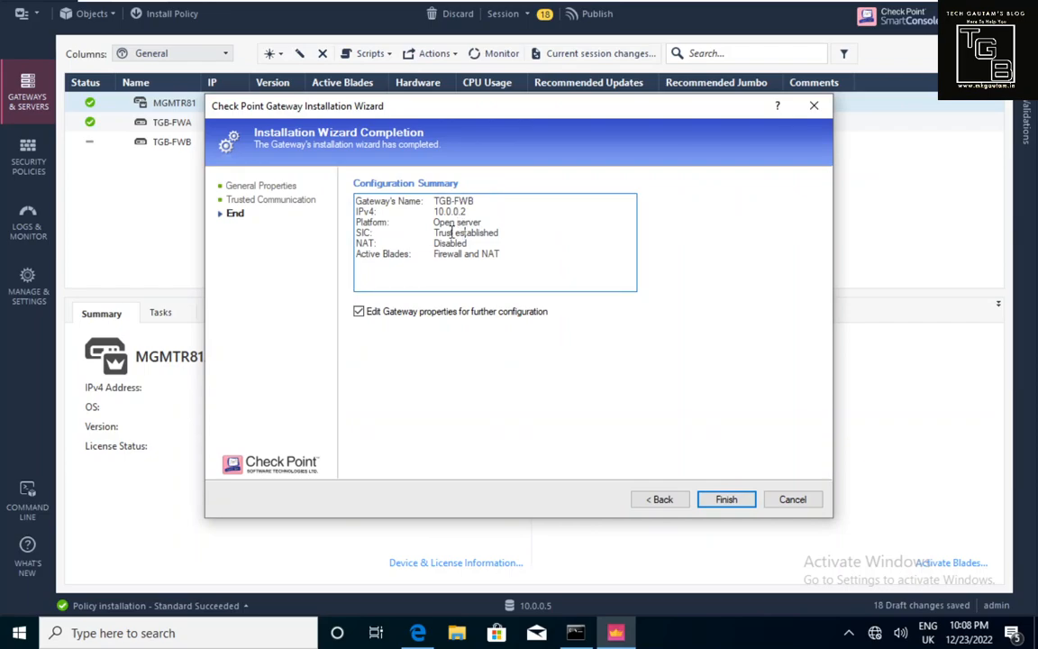
Finish the TGB-FWB installation wizard and open the gateway's network management interface list.
left_click_drag(436, 232, 502, 235)
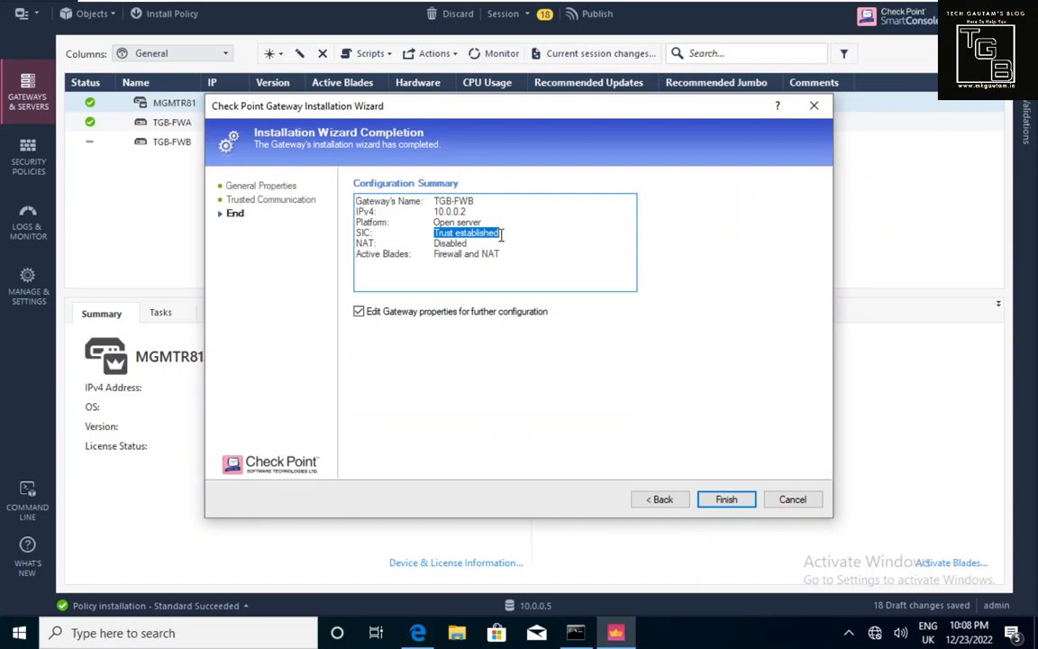
left_click(729, 502)
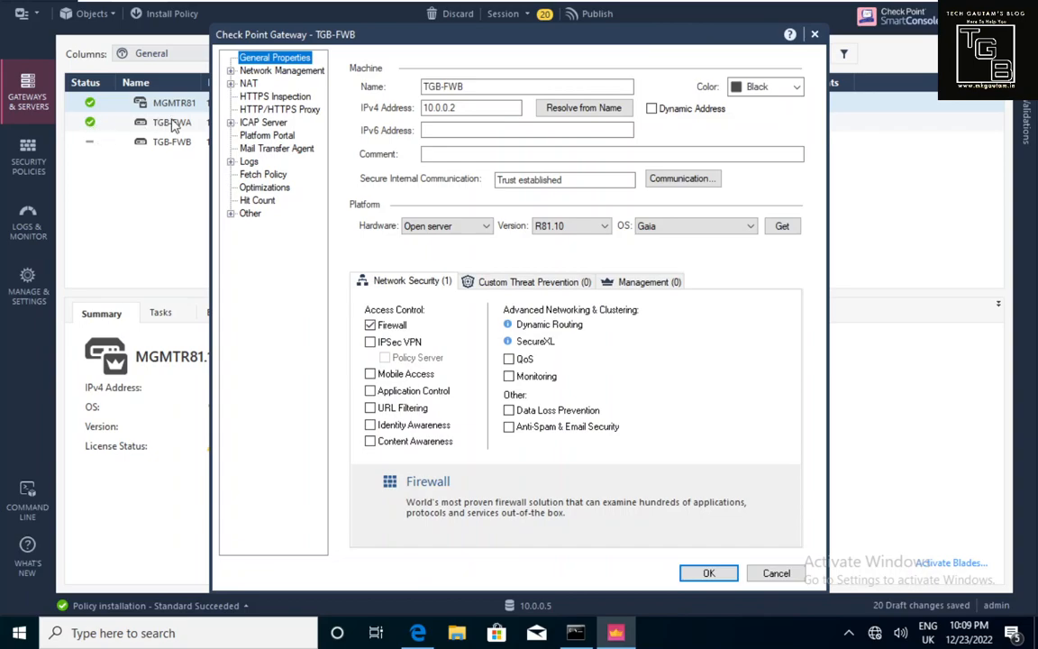
left_click(274, 71)
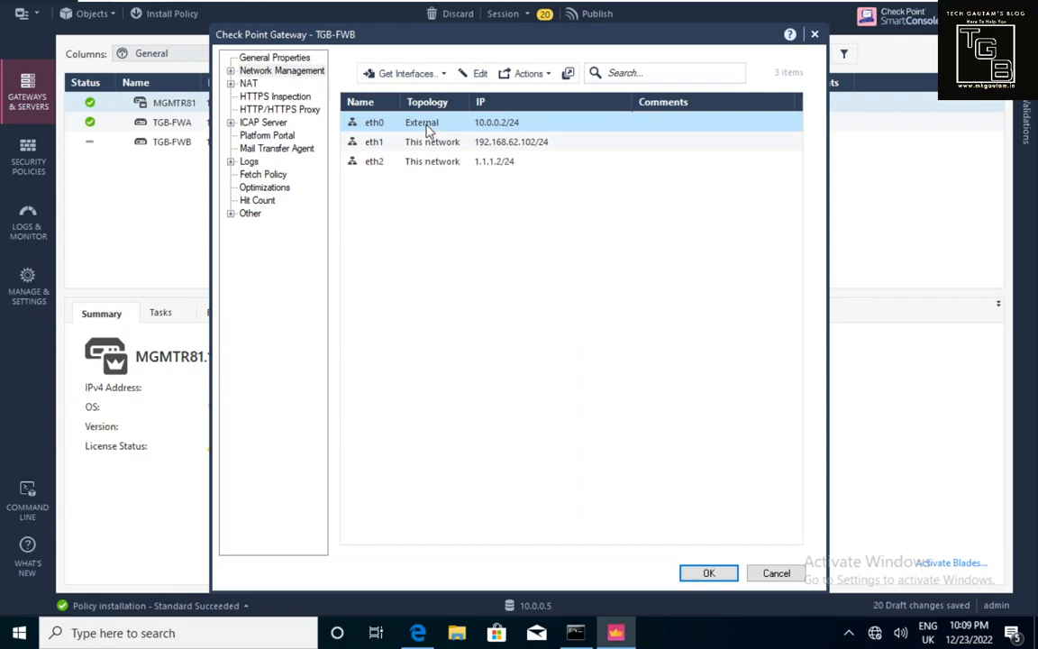
Override eth0's topology to This Network (Internal), with the network defined by the interface IP and net mask.
left_click(425, 122)
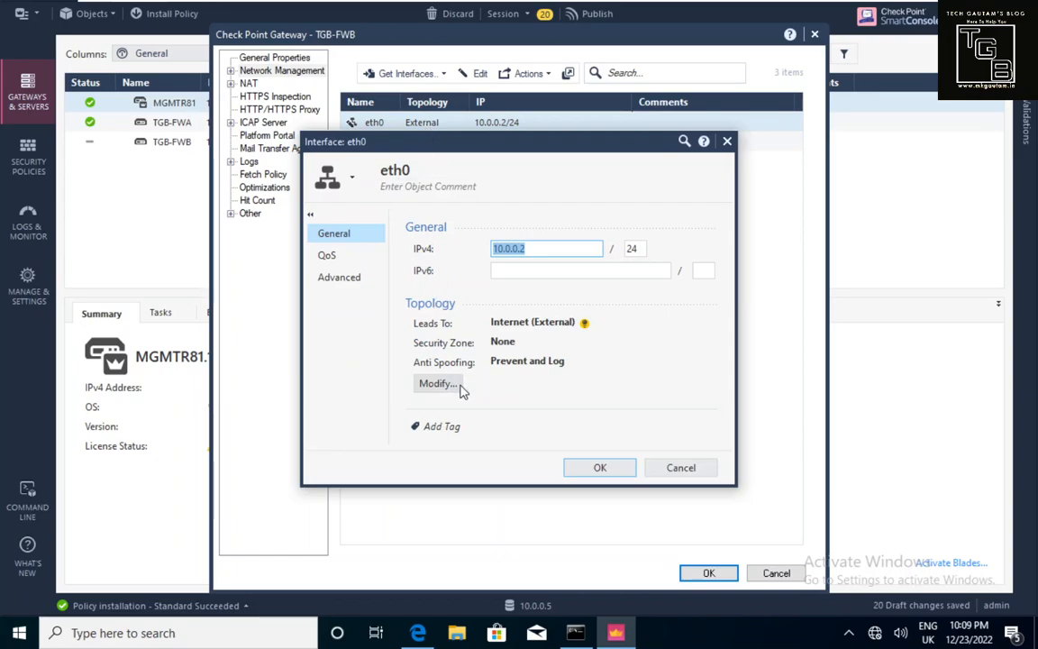
left_click(454, 385)
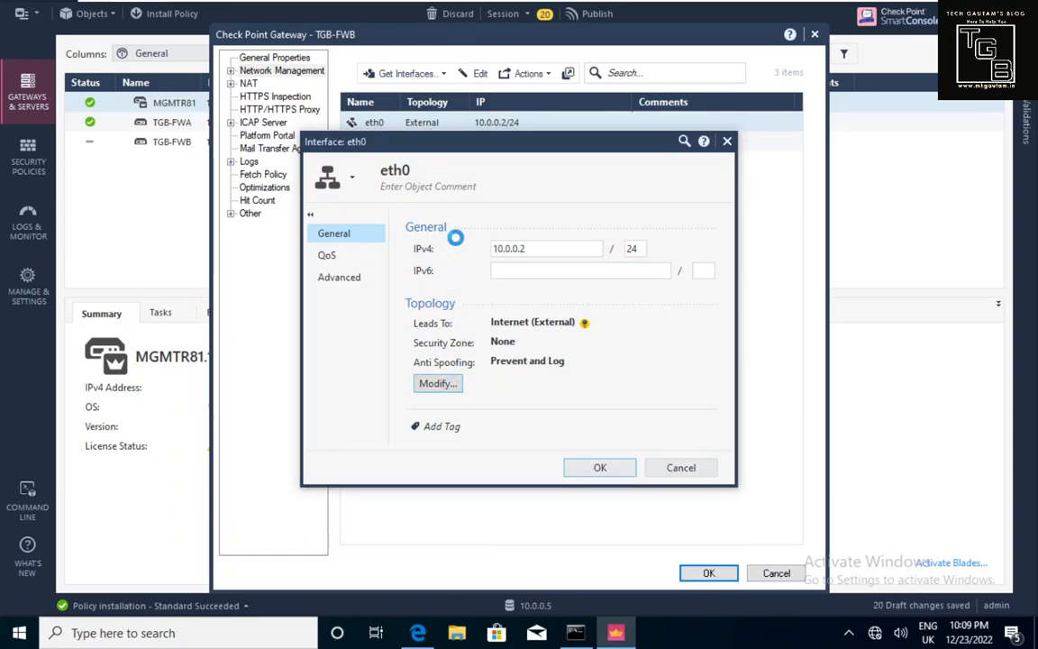
left_click(395, 218)
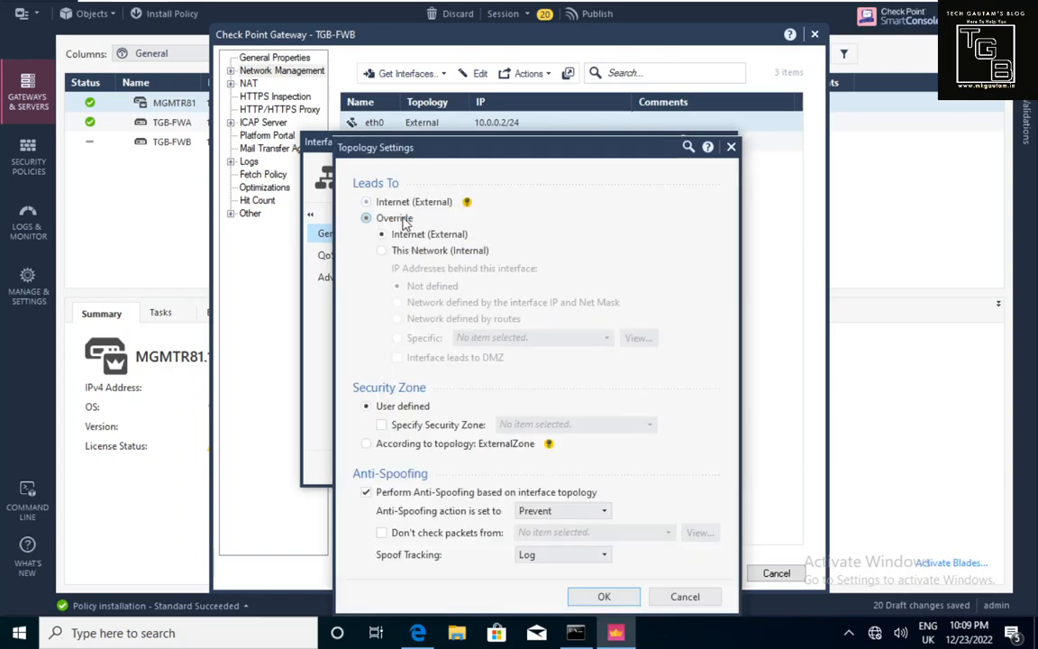
left_click(401, 251)
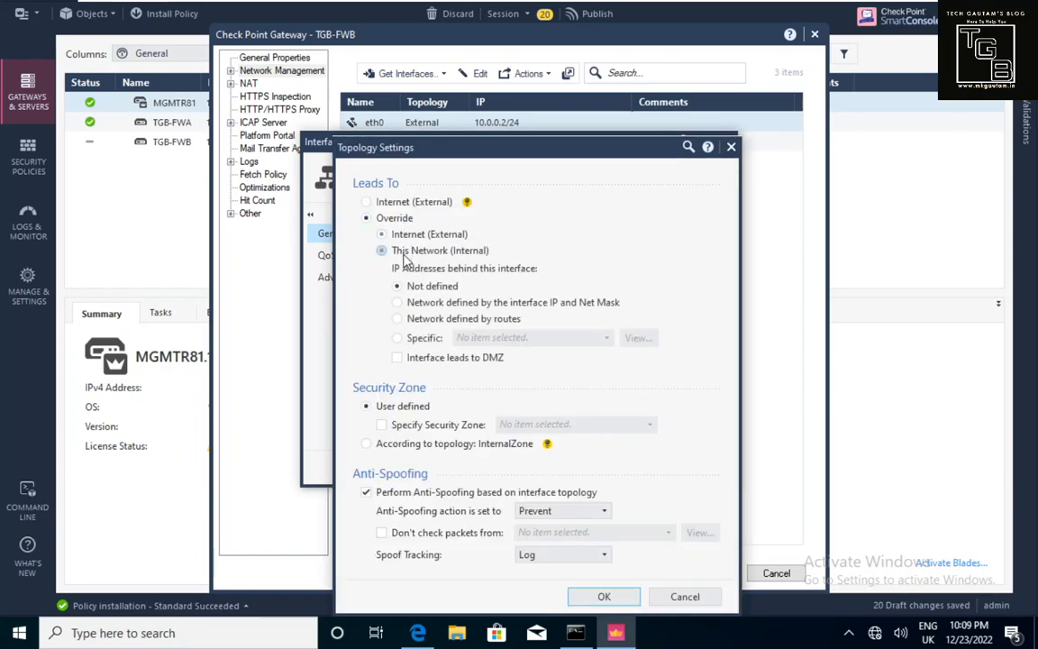
left_click(429, 305)
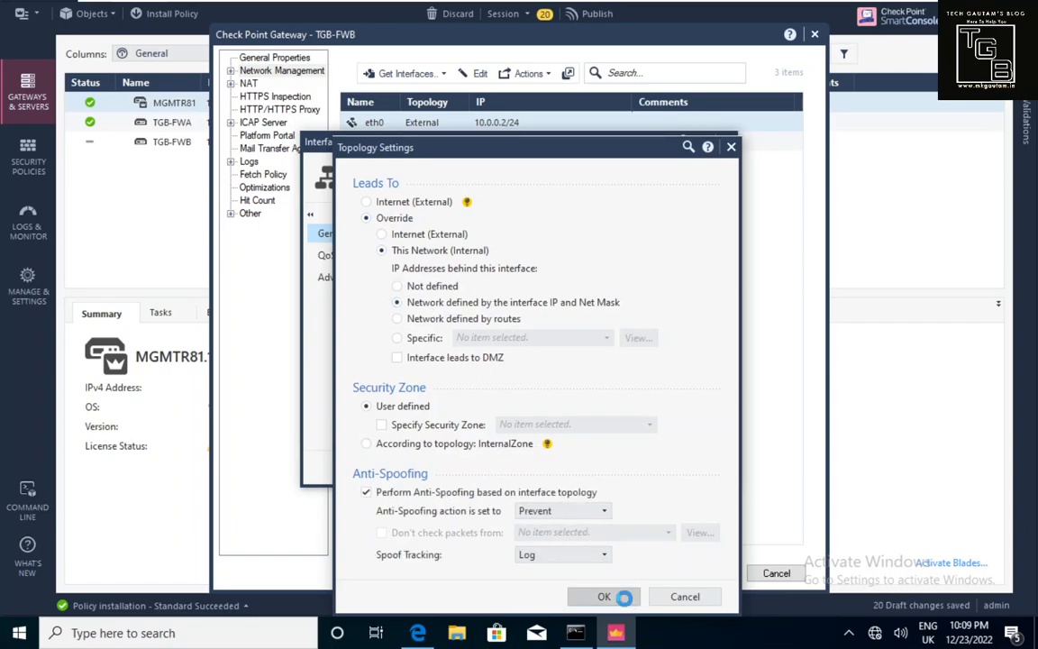
left_click(620, 598)
left_click(593, 468)
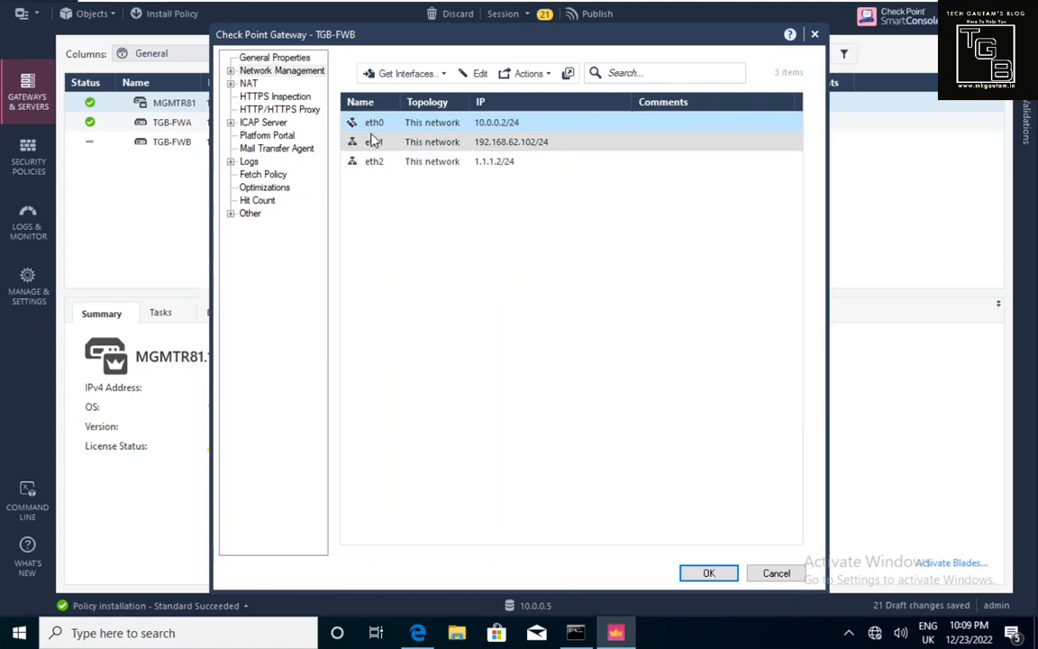
Override the topology of interface eth1 so that it leads to Internet (External).
left_click(373, 143)
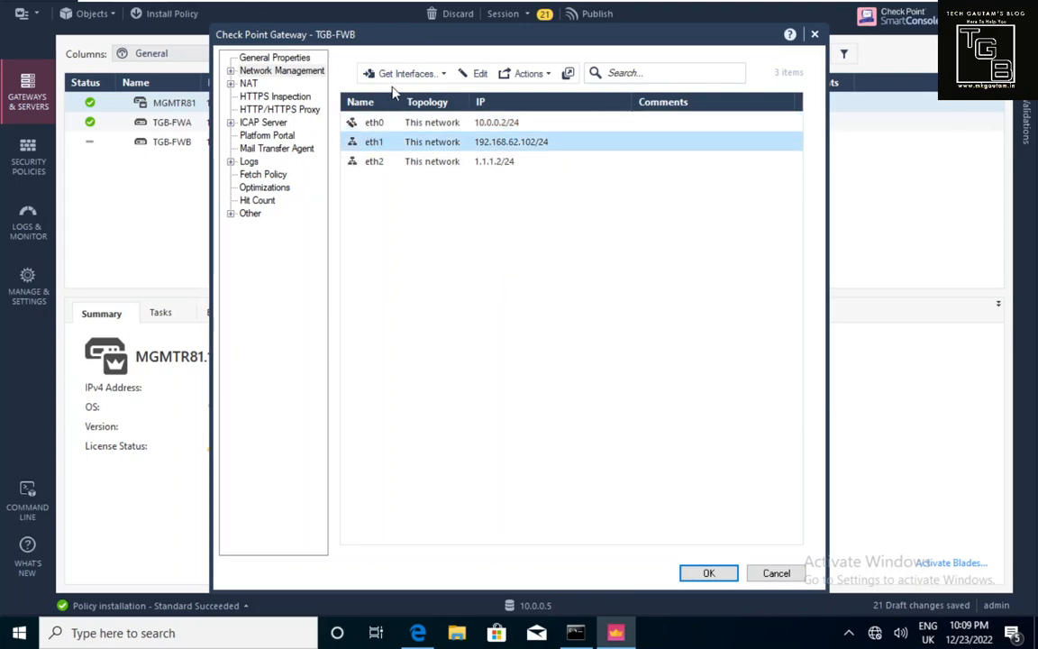
double_click(388, 141)
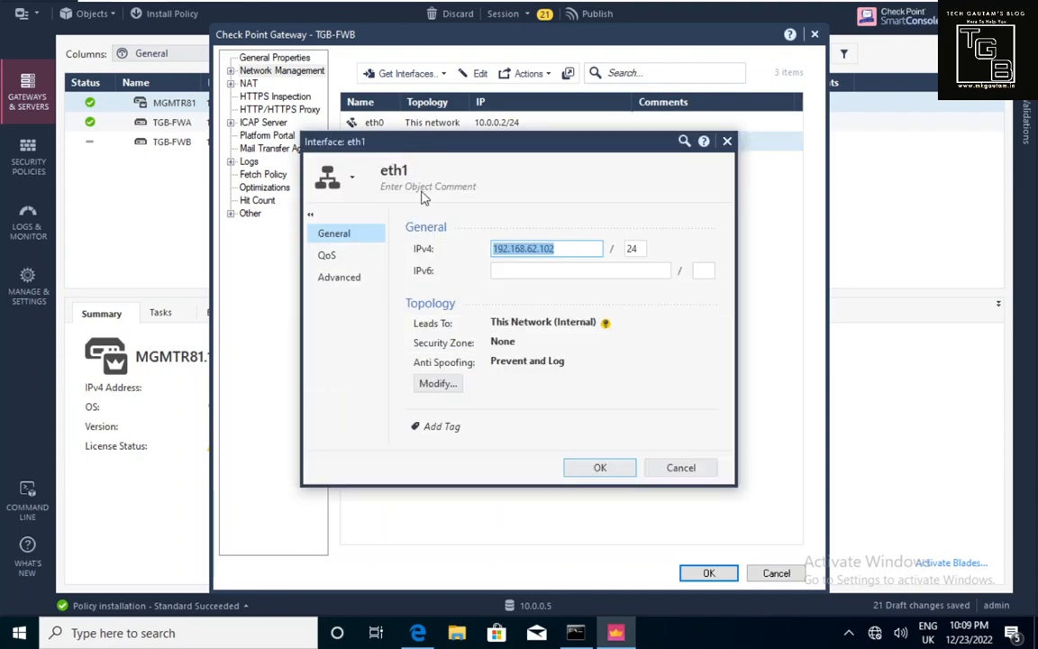
left_click(438, 383)
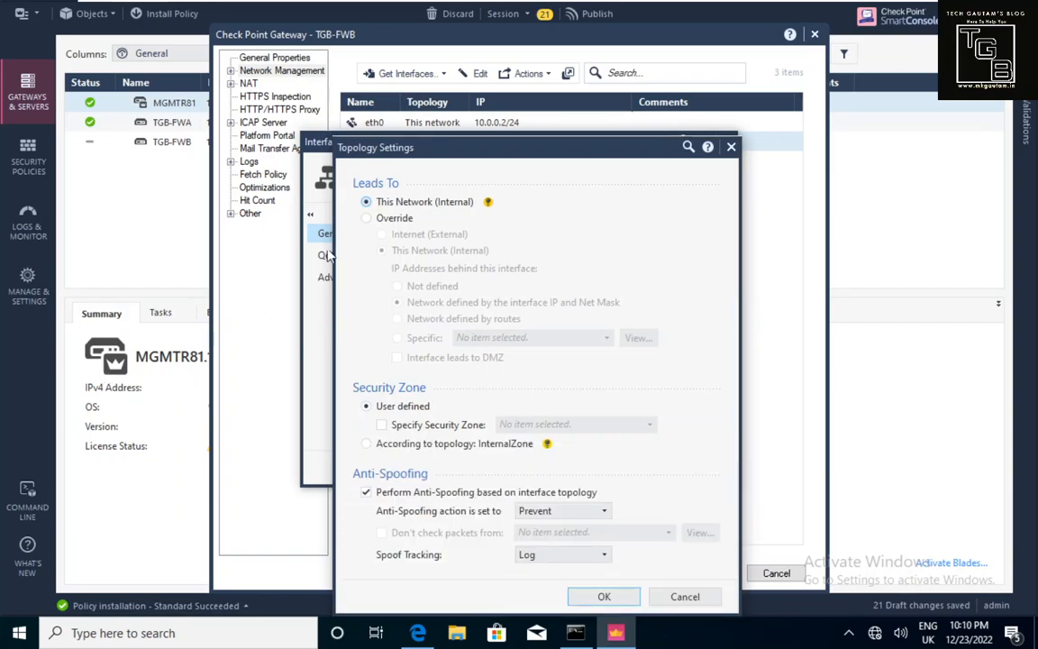
left_click(367, 219)
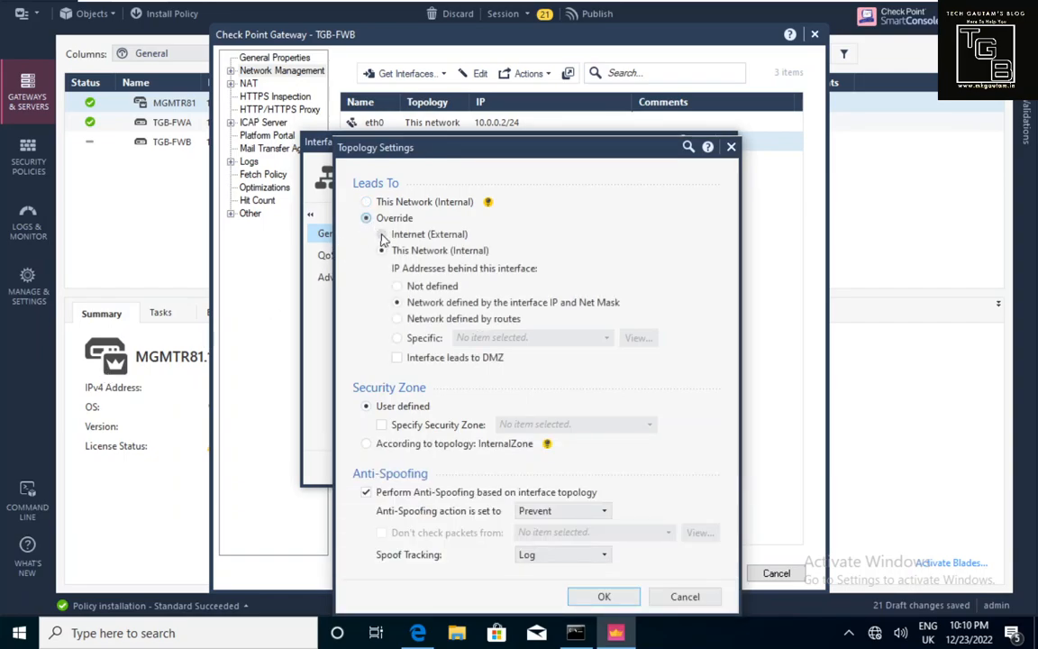
left_click(382, 235)
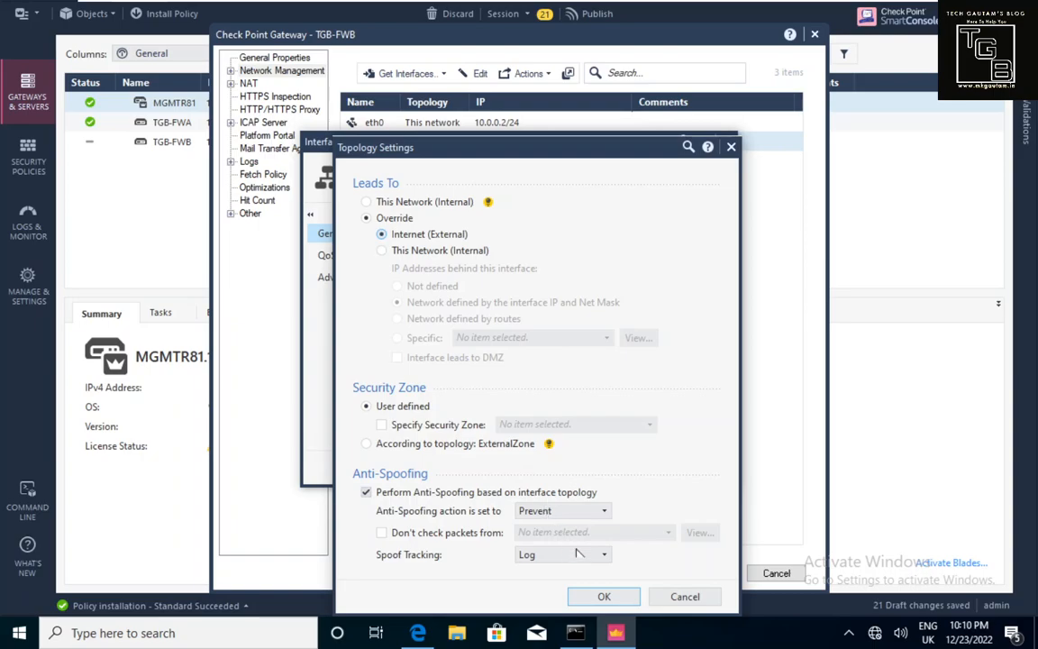
left_click(609, 596)
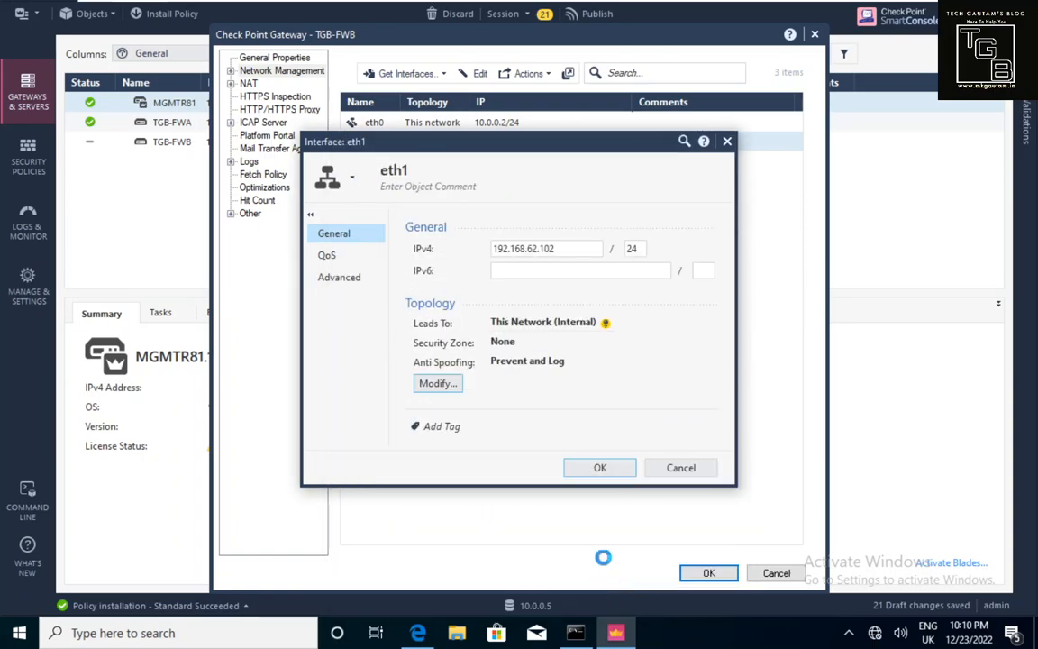
left_click(578, 474)
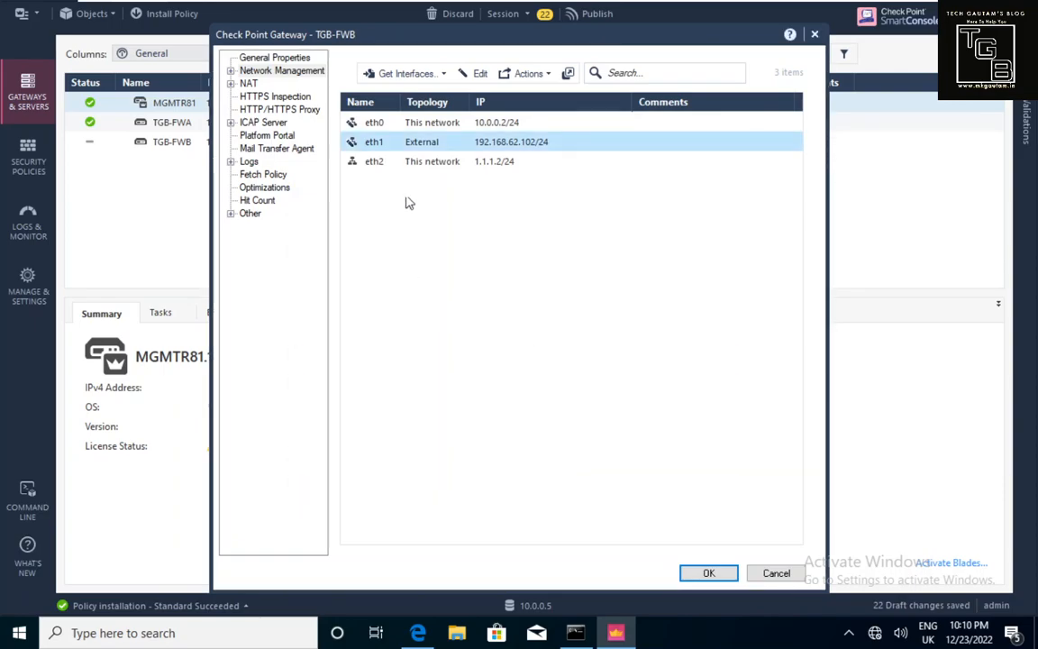
Override eth2's topology as This Network (Internal), defined by the interface IP and net mask, and save the TGB-FWB gateway properties.
left_click(408, 167)
double_click(408, 164)
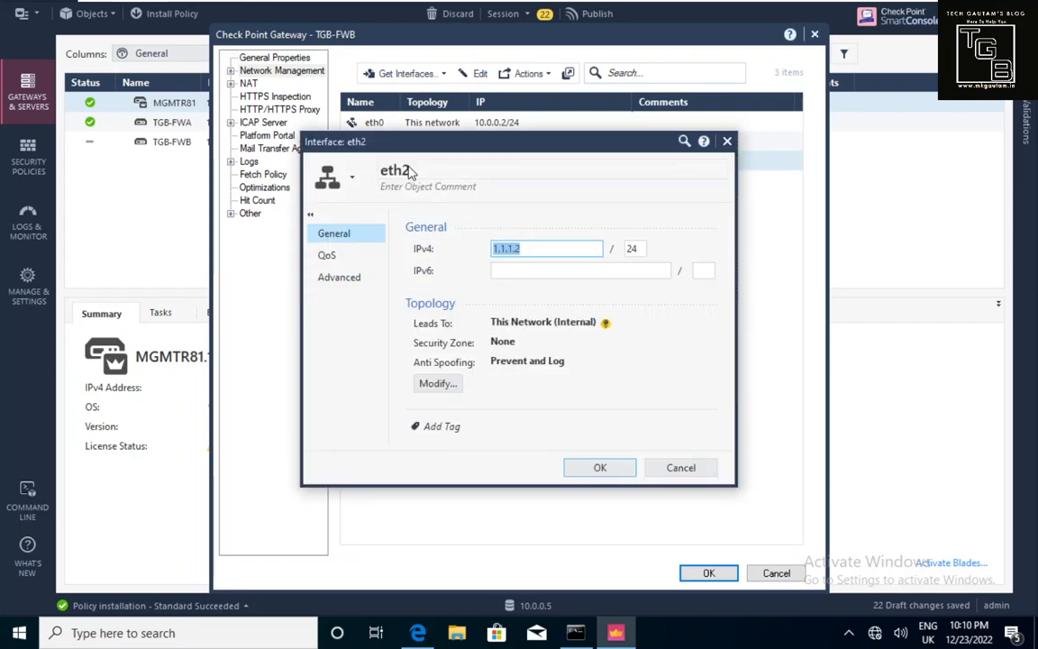
left_click(445, 383)
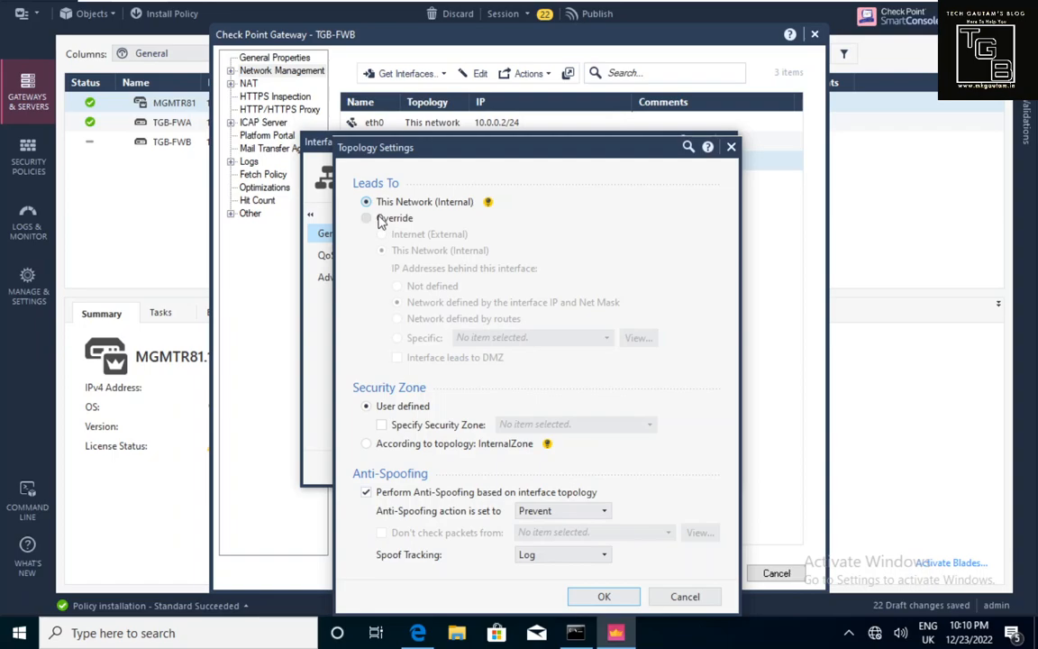
left_click(367, 218)
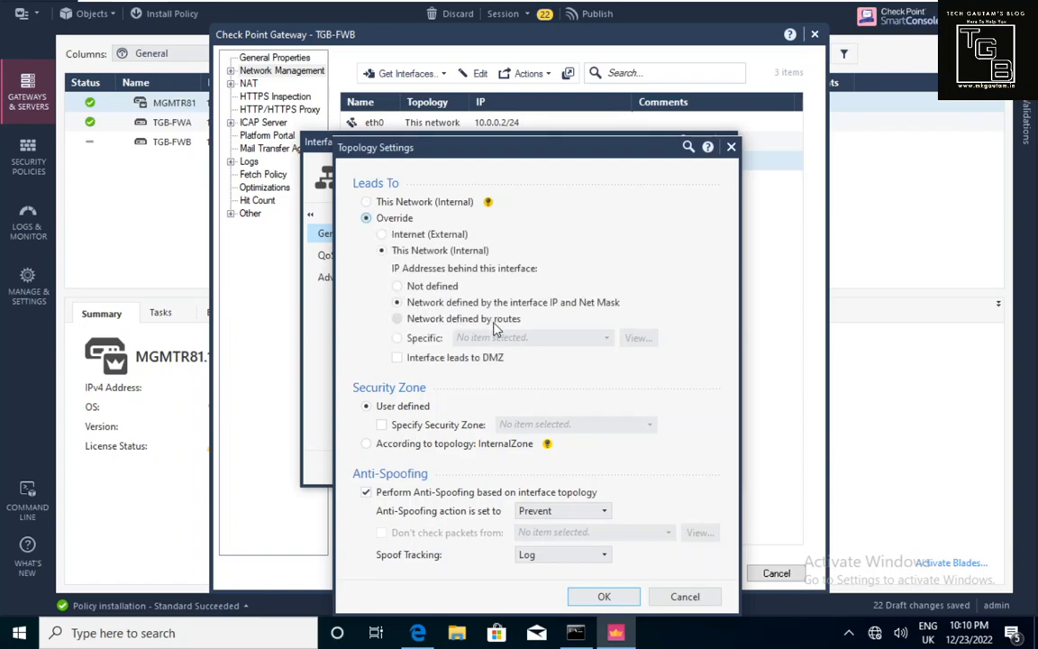
left_click(603, 596)
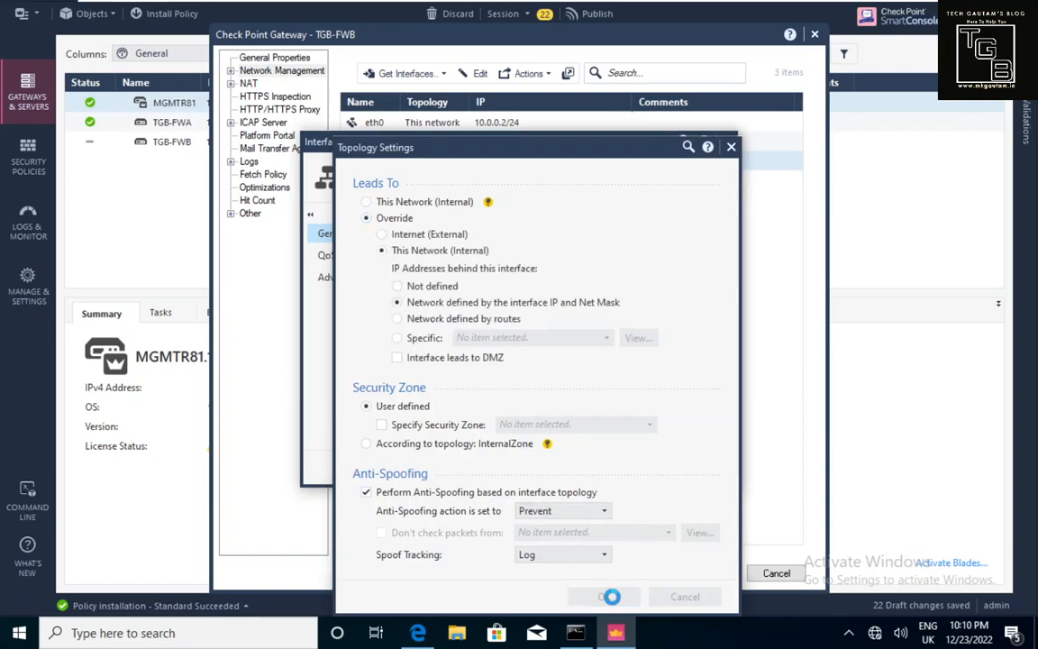
left_click(613, 470)
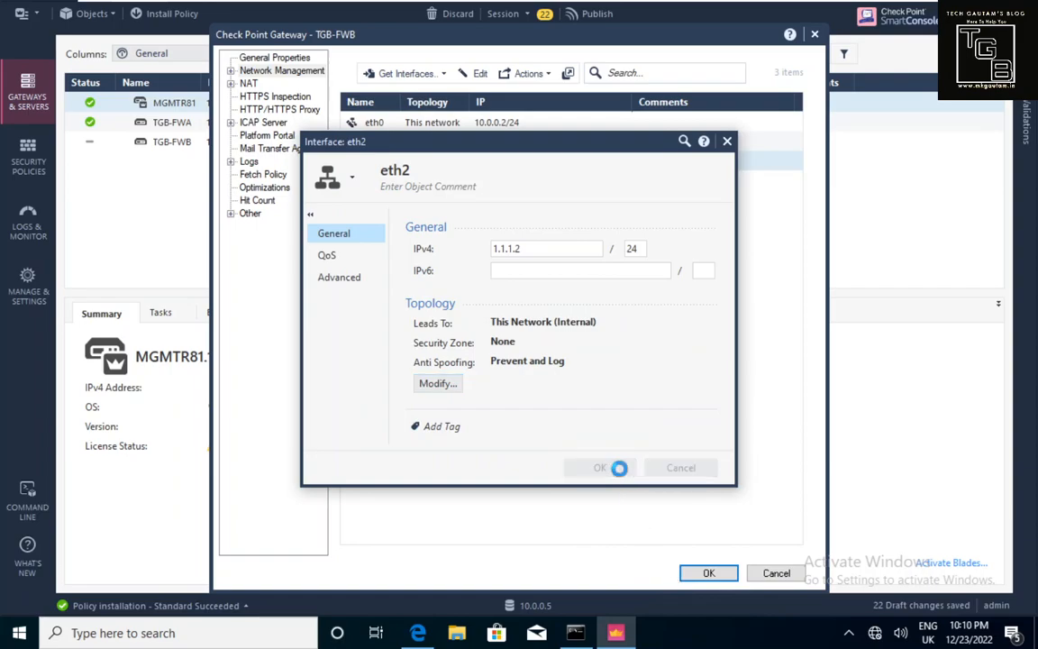
left_click(709, 574)
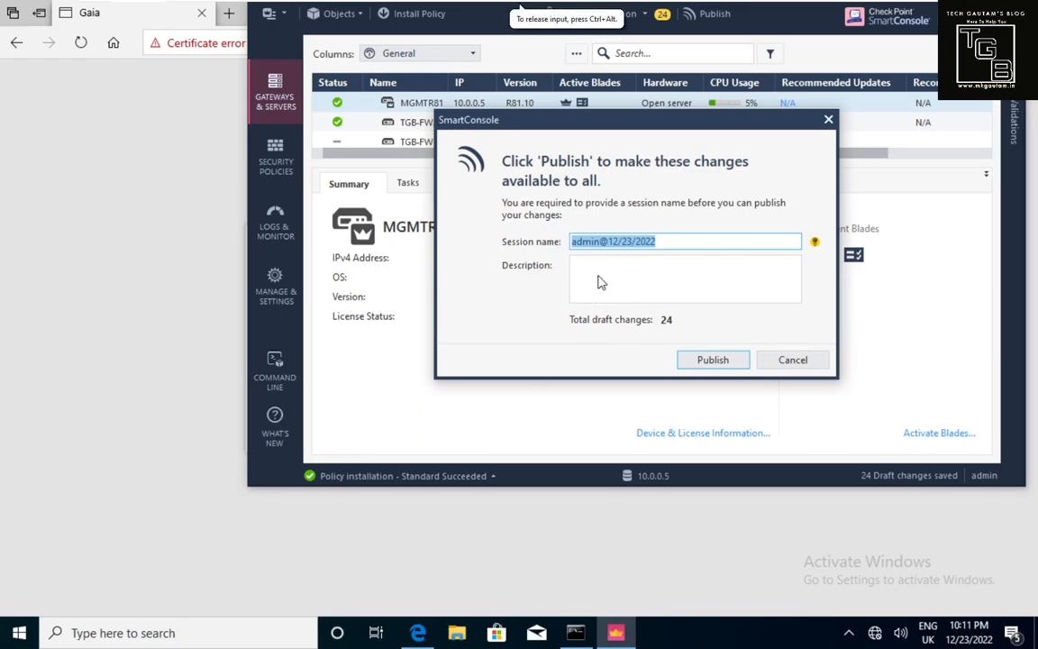
Publish the session changes with the description "FW Onboard.".
left_click(597, 279)
type("FW O")
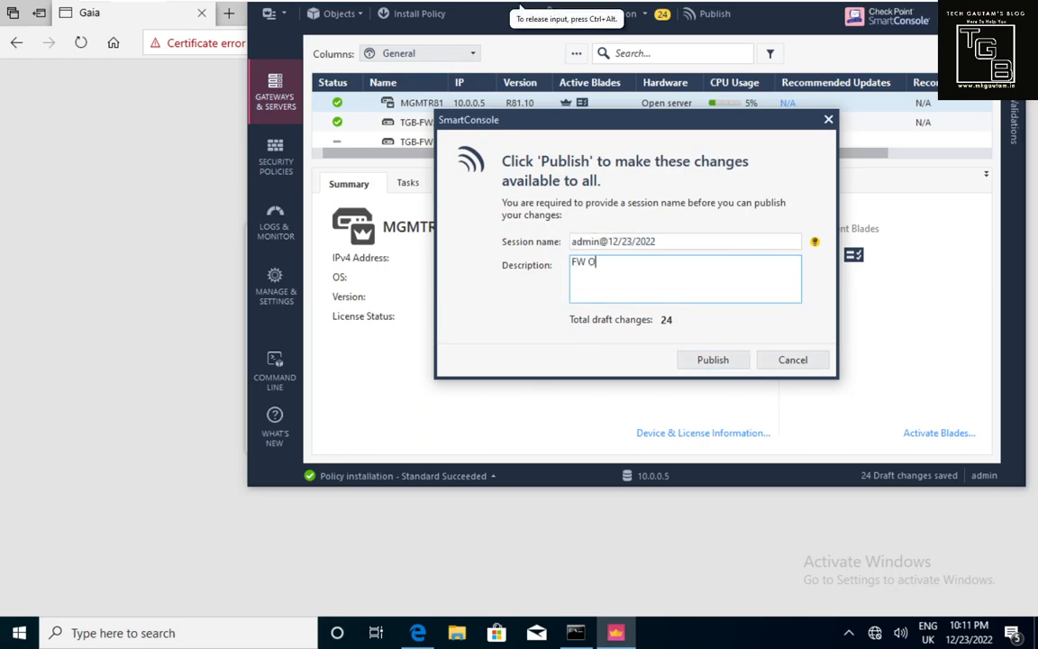
type("nboard.")
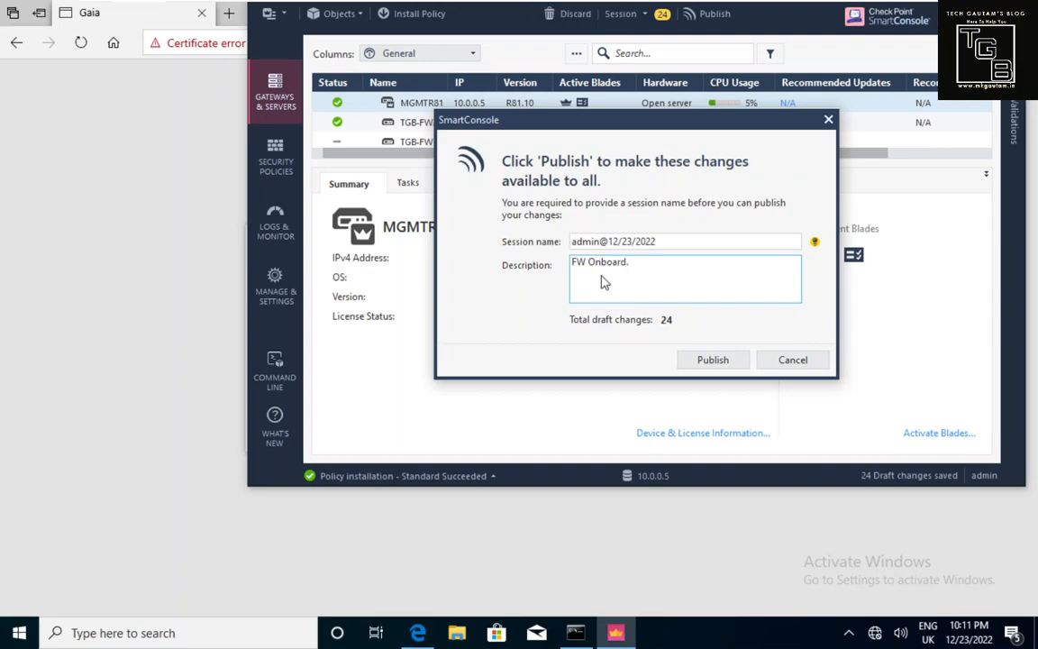
left_click(721, 362)
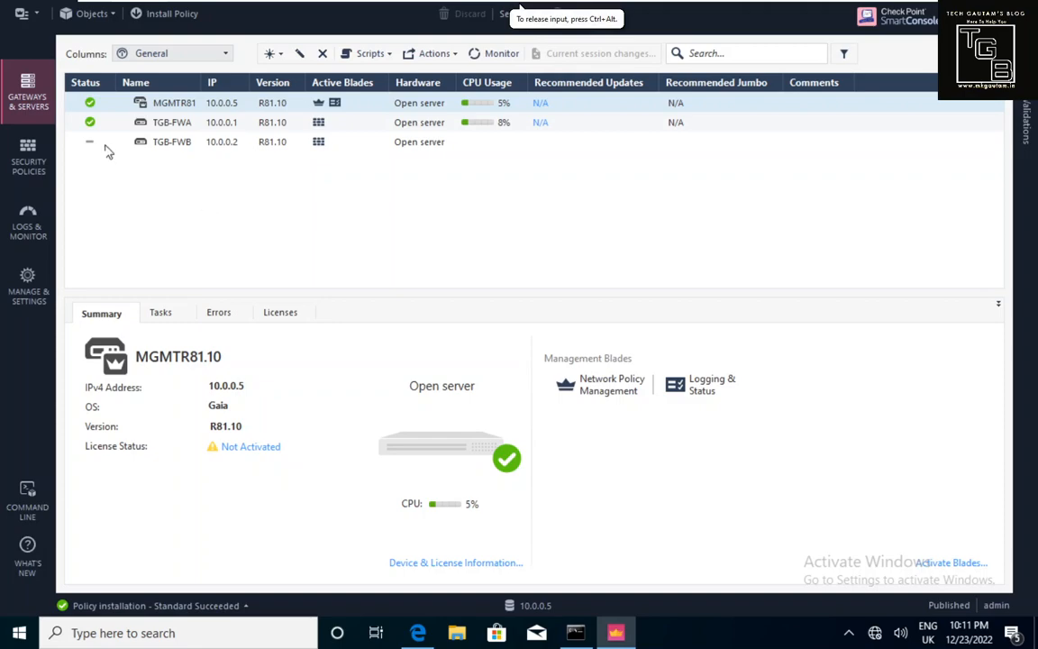
Check TGB-FWB's machine status, then switch to Command Prompt and ping 10.0.0.2.
mouse_move(88, 150)
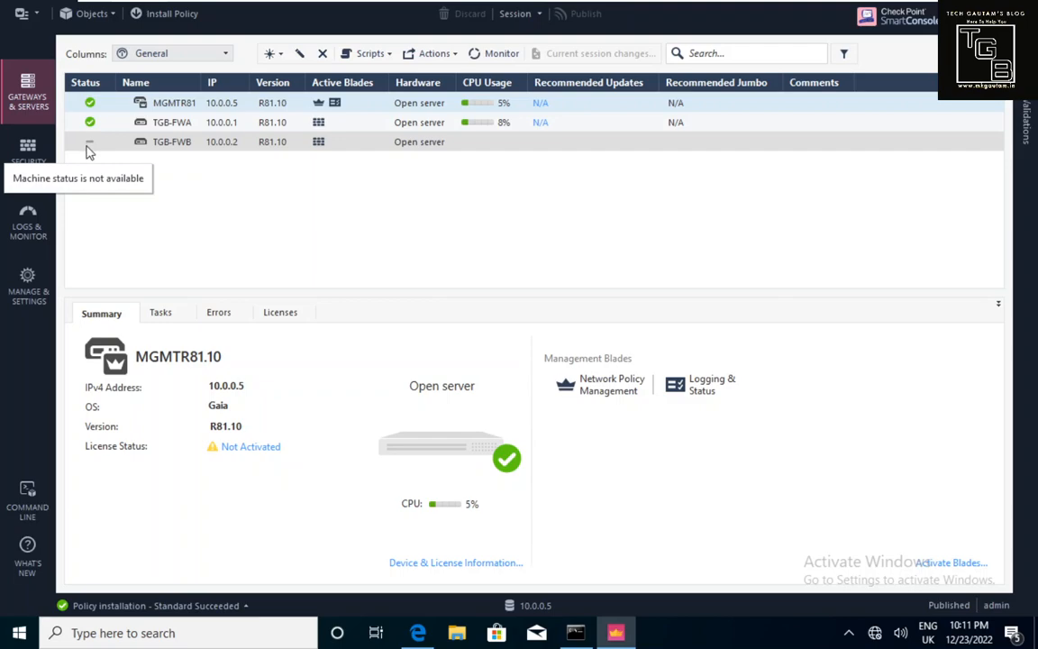
left_click(575, 632)
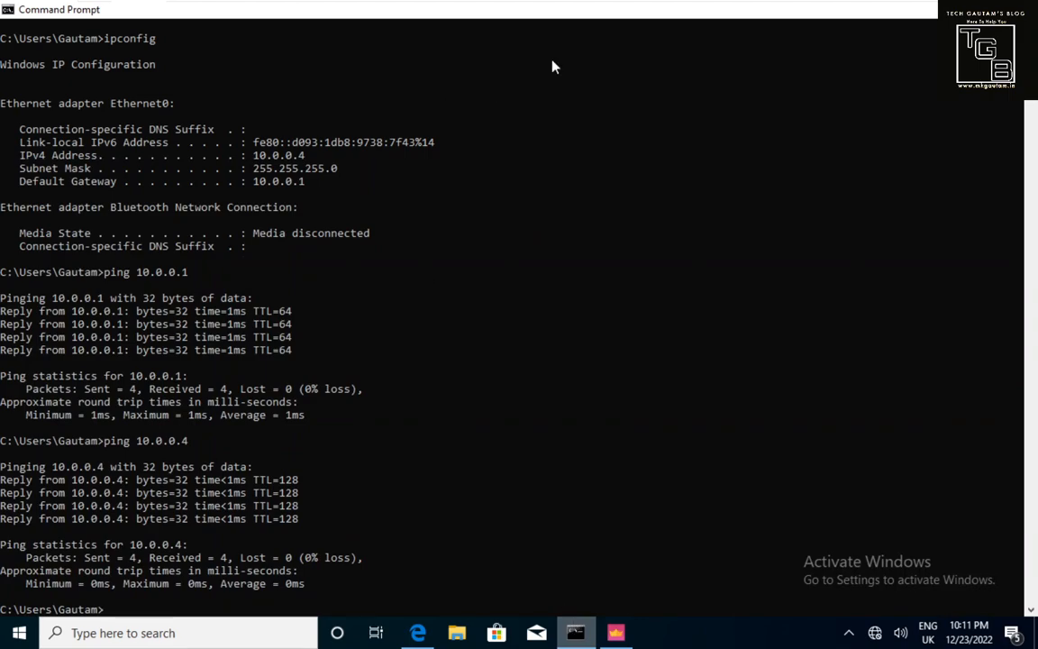
left_click(982, 10)
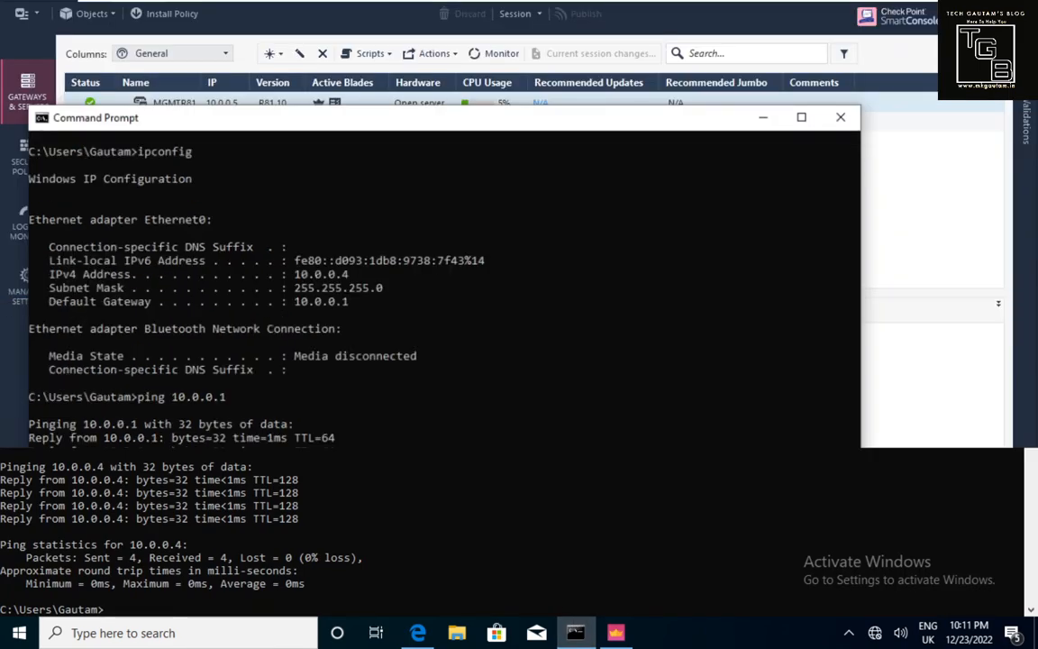
left_click_drag(452, 157, 618, 106)
key("Up")
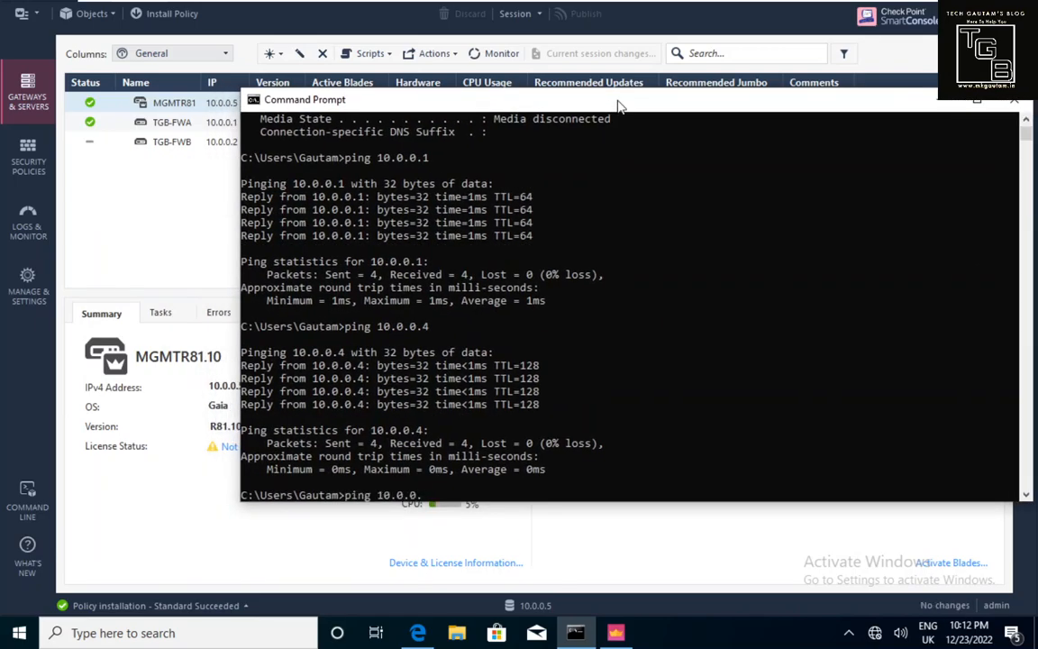
key("Return")
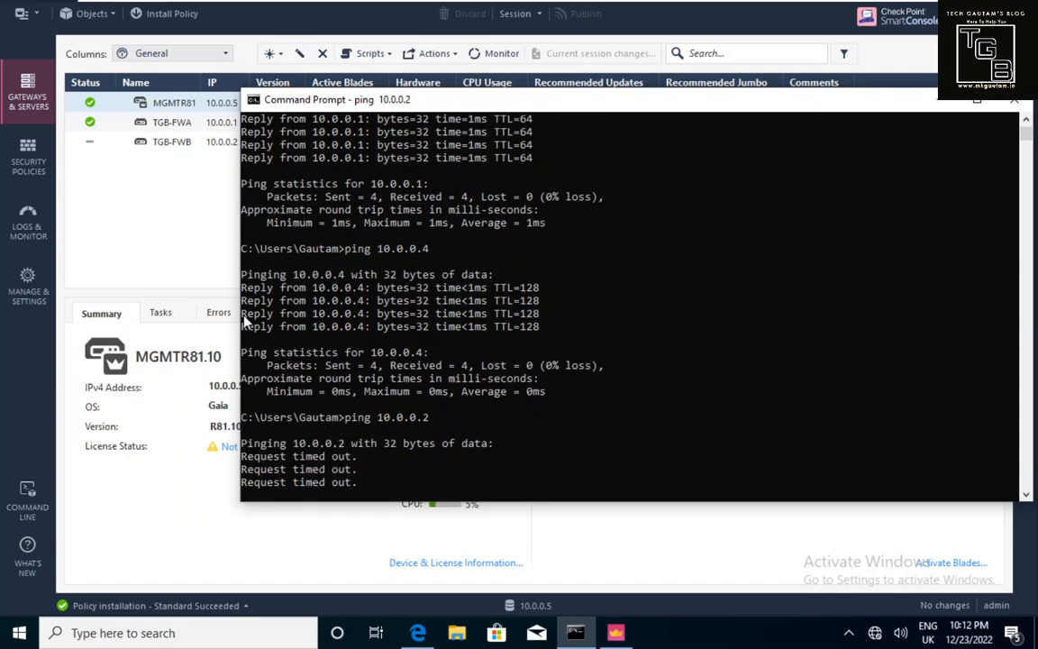
In SmartConsole, install the Standard policy with Access Control and Threat Prevention on TGB-FWA and TGB-FWB, and check the recent installation tasks.
left_click(32, 169)
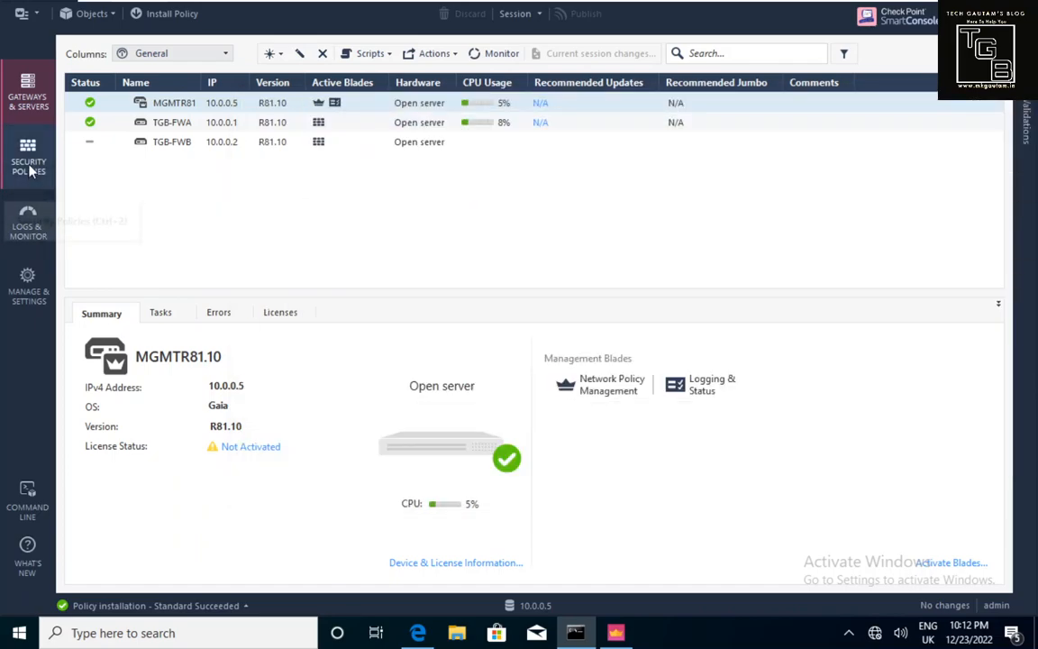
left_click(30, 172)
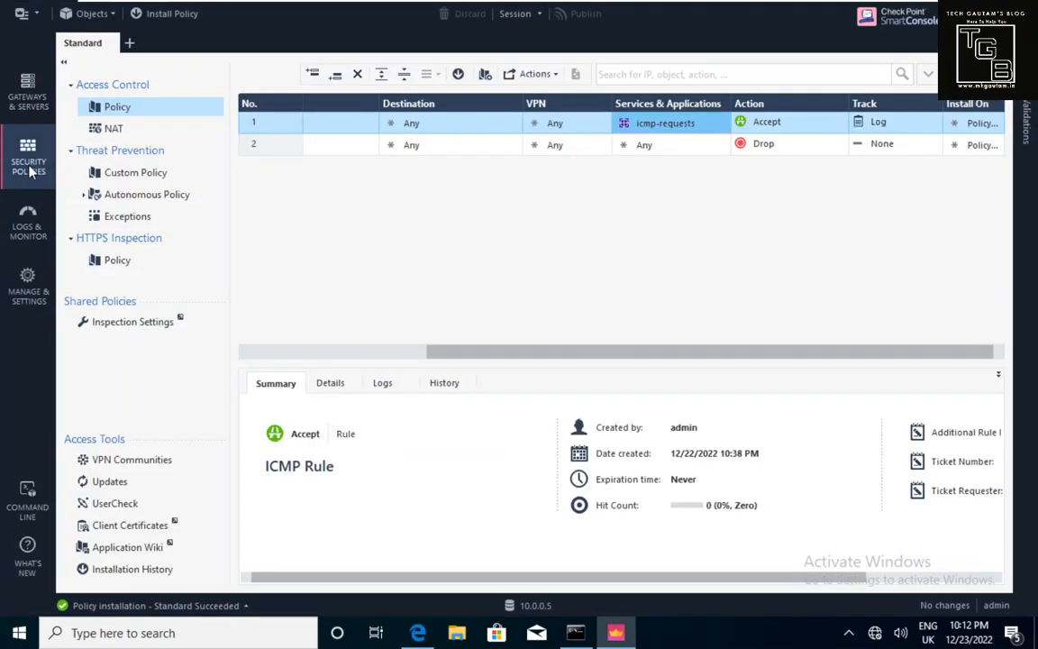
left_click(63, 63)
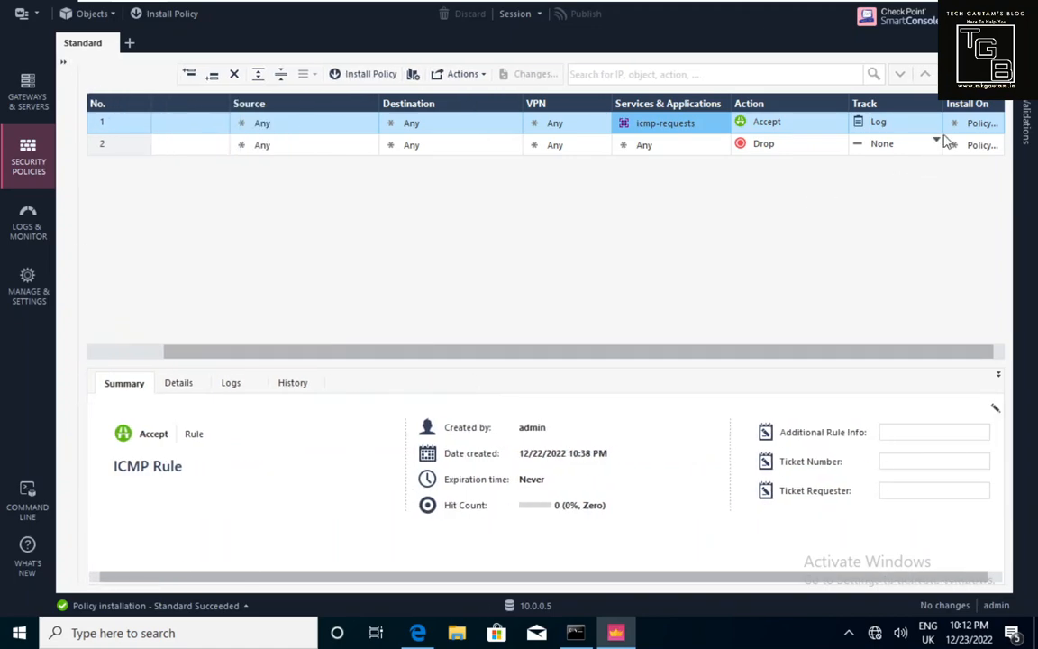
mouse_move(974, 129)
left_click(189, 15)
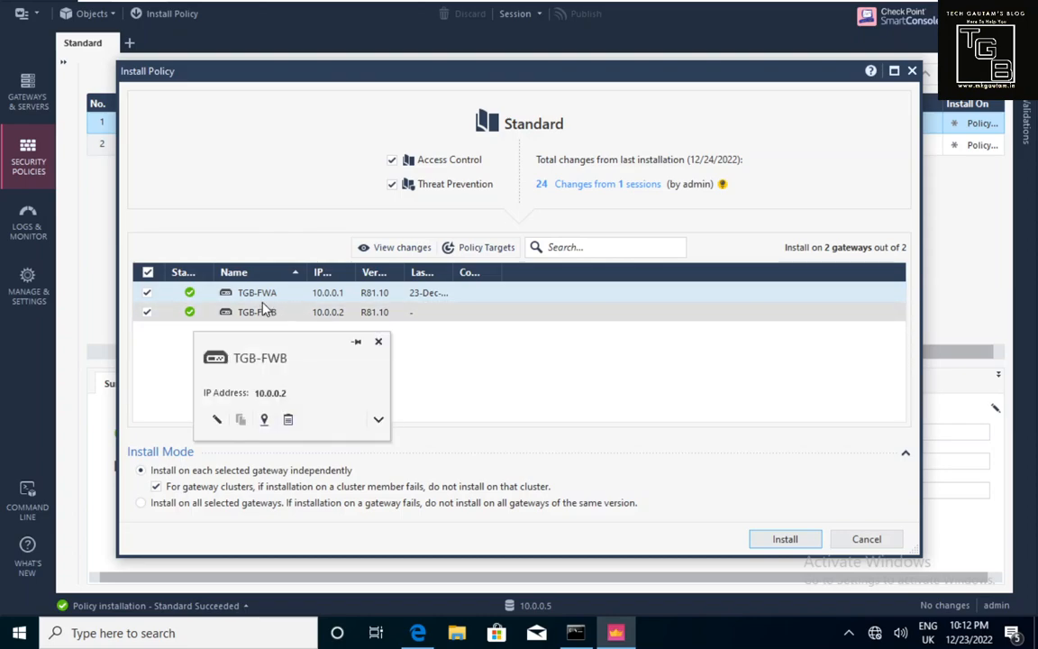
mouse_move(273, 301)
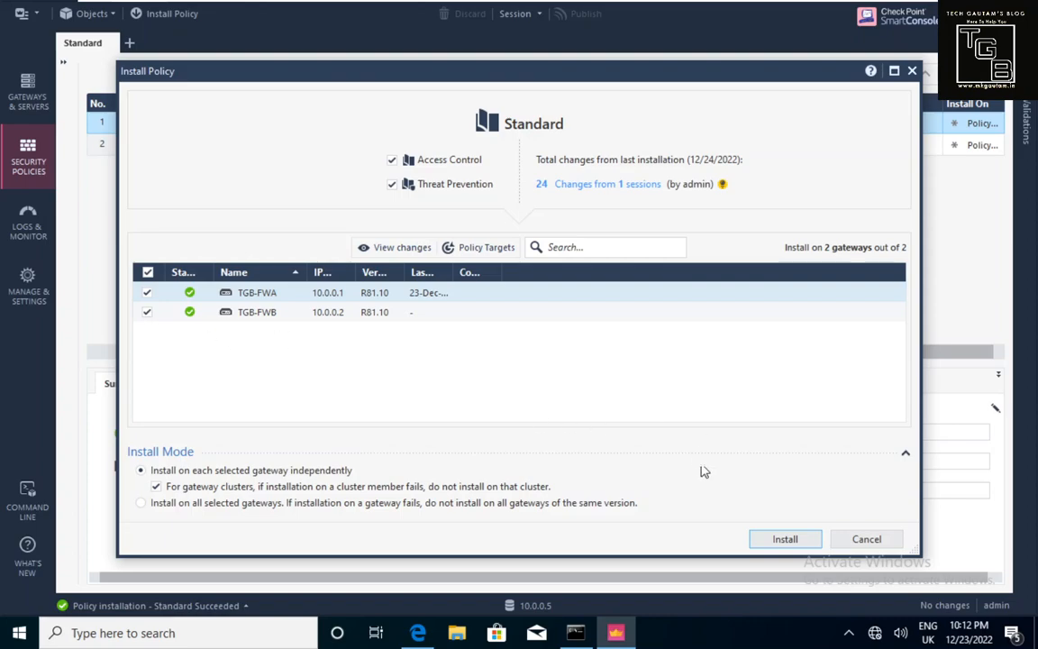
left_click(811, 539)
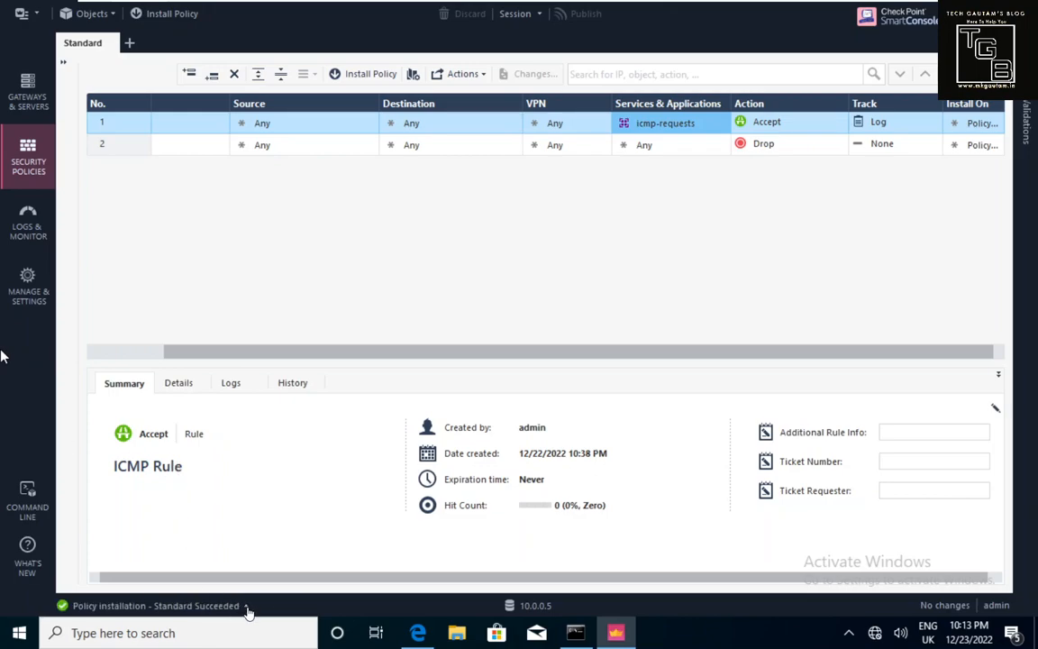
left_click(248, 611)
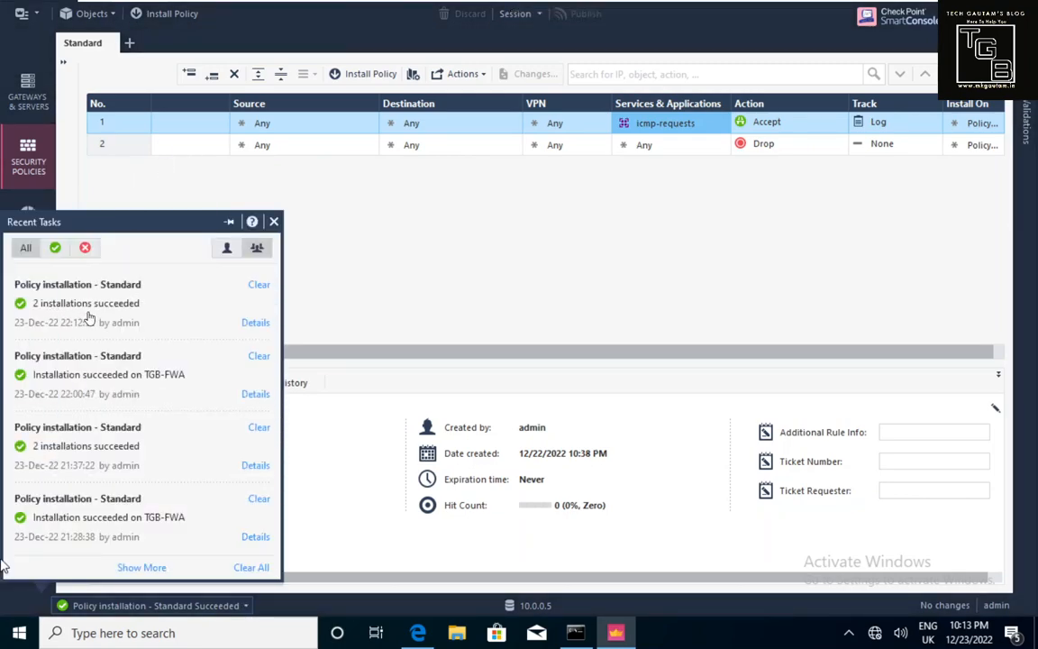
Switch to Command Prompt and ping 10.0.0.2 again, then return to SmartConsole's list of gateways and servers.
left_click(576, 633)
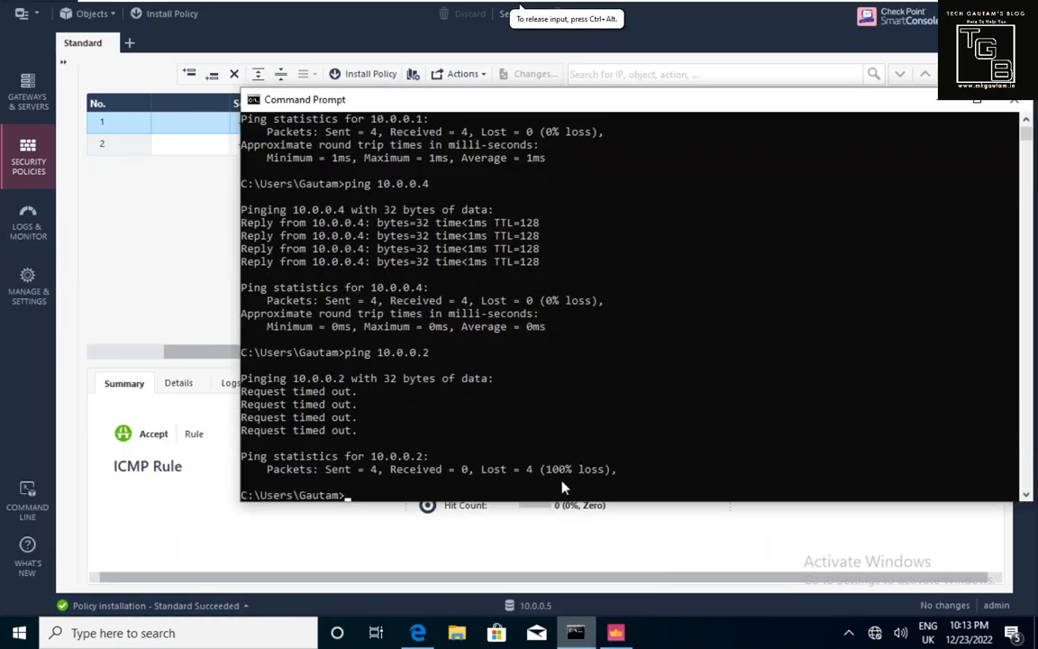
left_click(555, 379)
left_click_drag(555, 373, 549, 371)
key("Up")
key("Return")
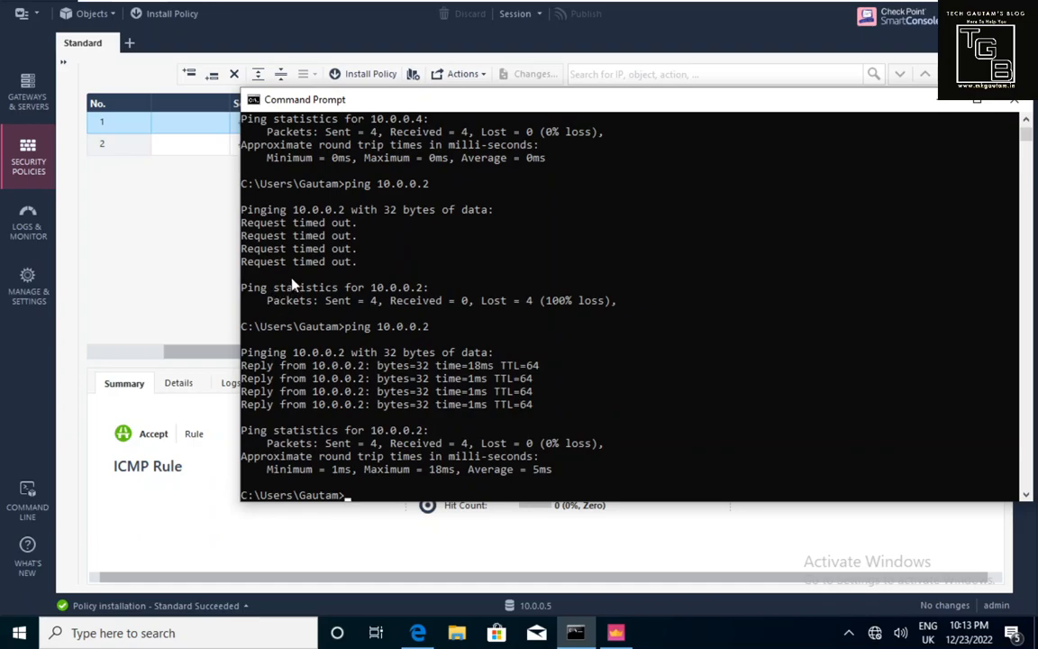
left_click(208, 264)
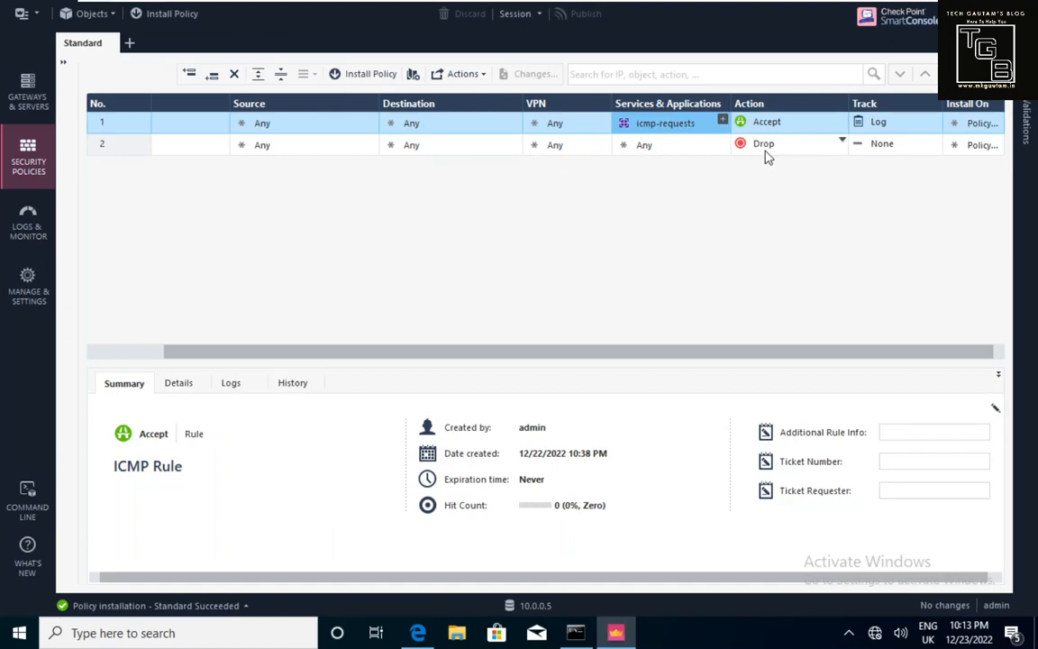
left_click(35, 95)
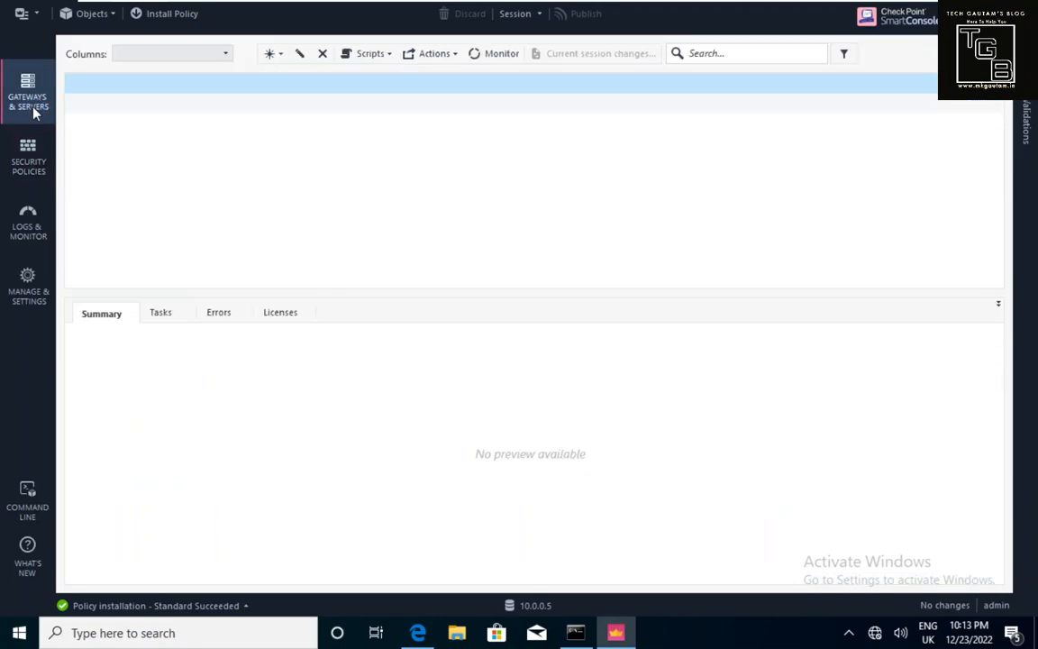